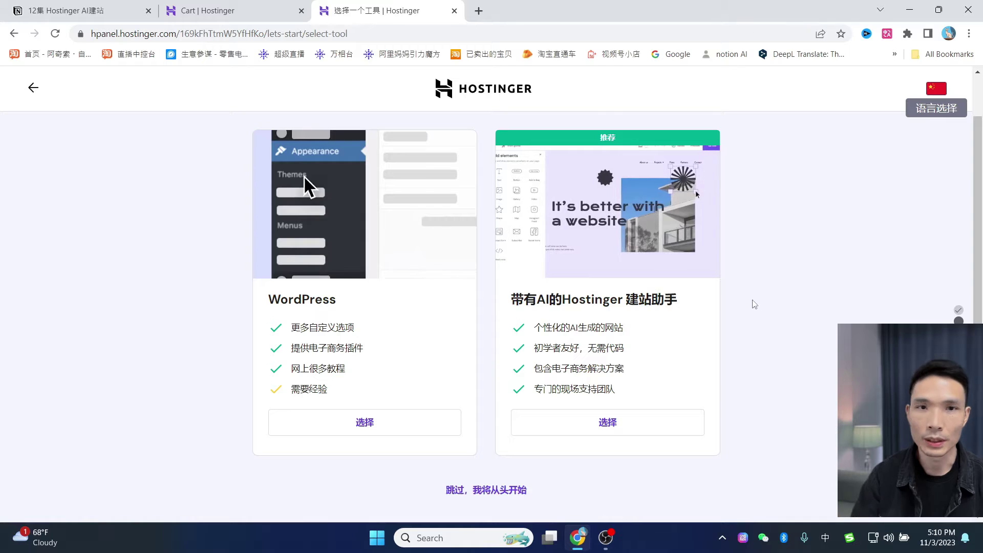
Step: Choose the Hostinger website builder with AI as the tool for creating the site
click(600, 427)
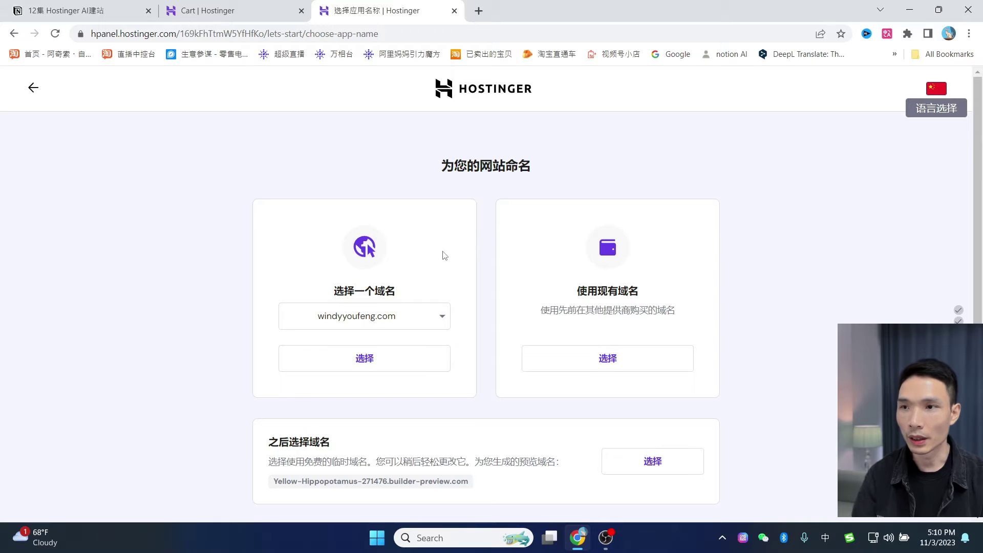
Step: Check the hosting cart for which billing periods include a free one-year domain, and return to the site setup
click(240, 7)
scroll(561, 374, down, 1)
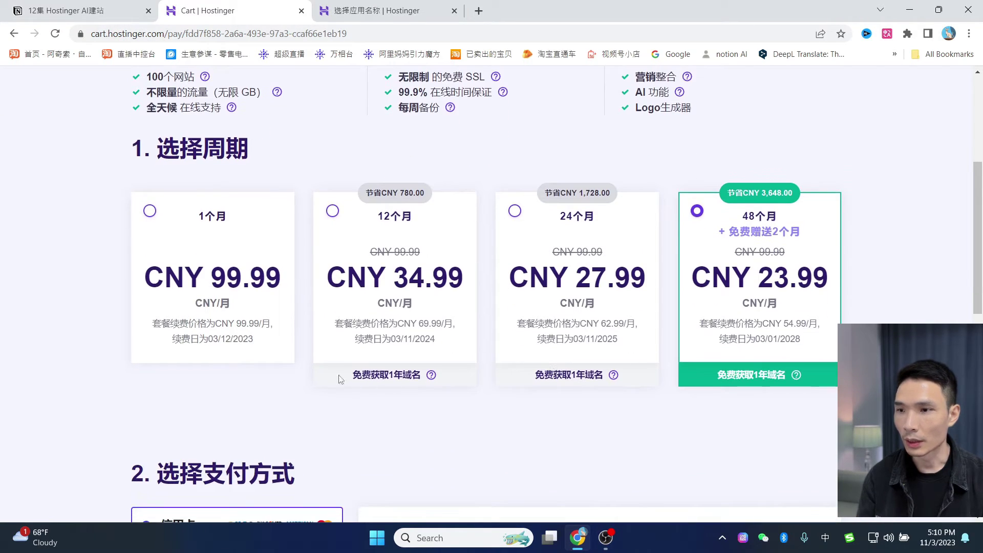
drag(344, 380, 408, 397)
click(387, 390)
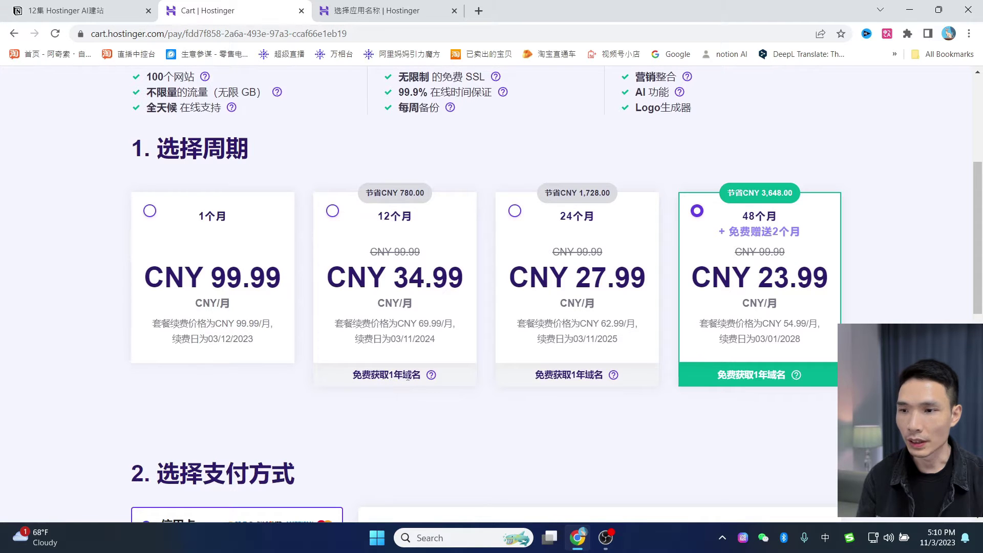
click(397, 9)
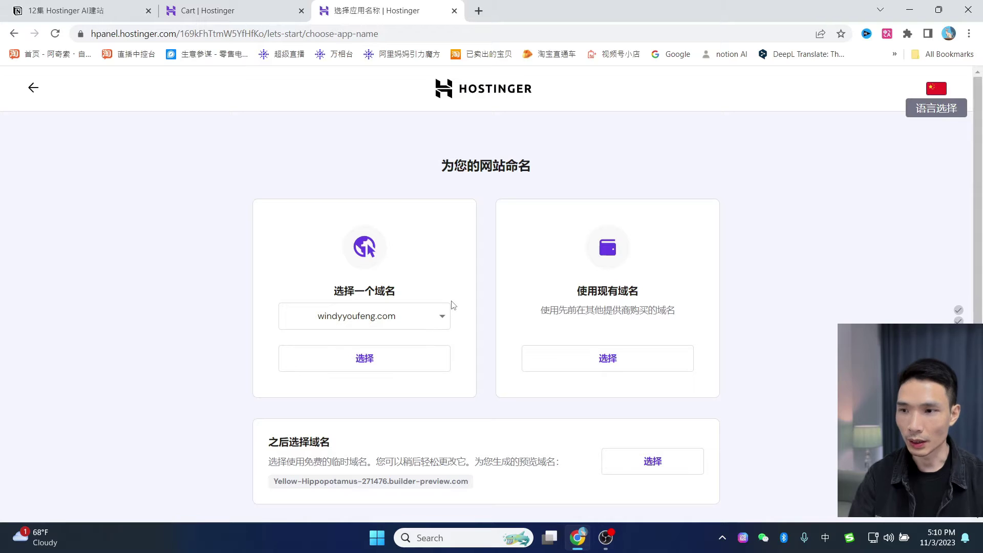
Step: Select windyyoufeng.com as the website's domain and start creating the site in the AI Website Builder
scroll(435, 312, down, 1)
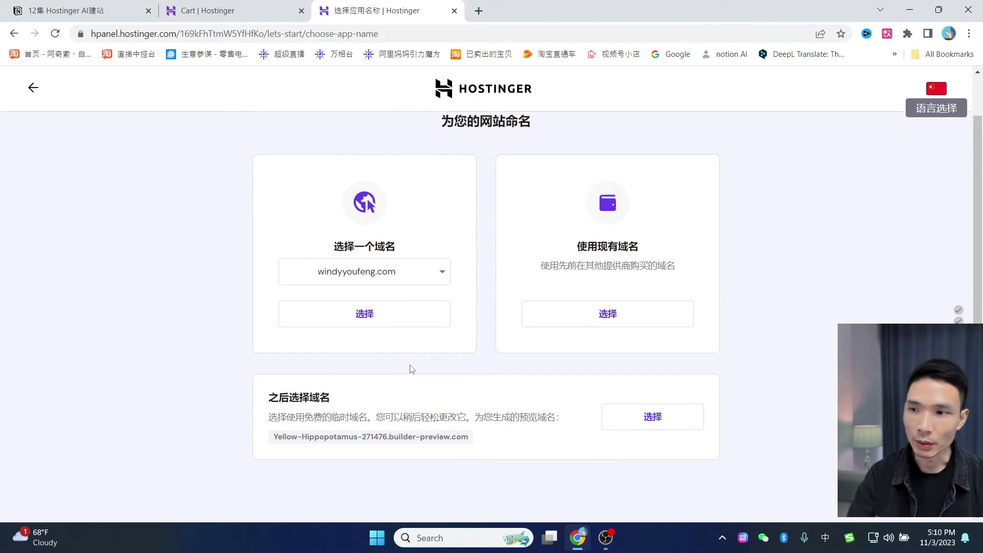
drag(268, 397, 338, 415)
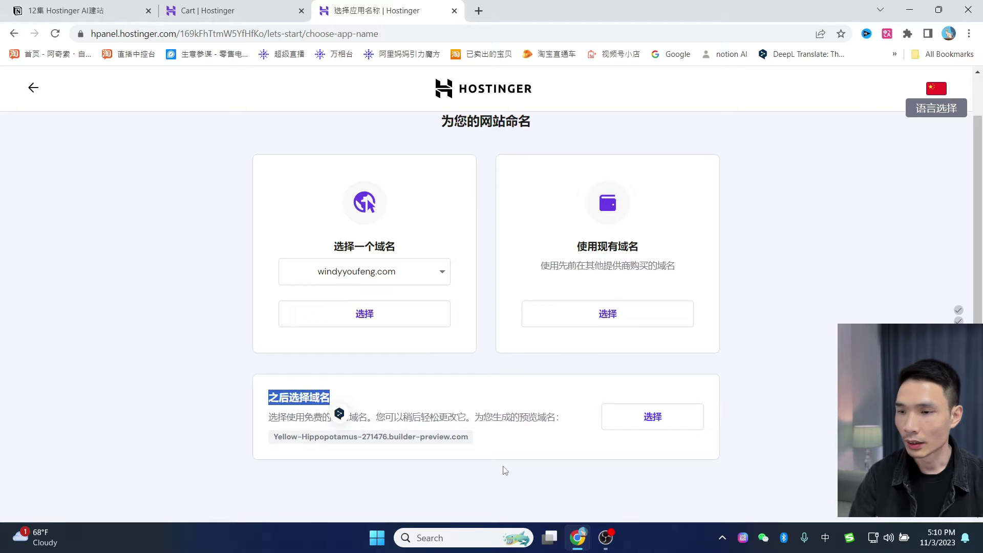
click(474, 458)
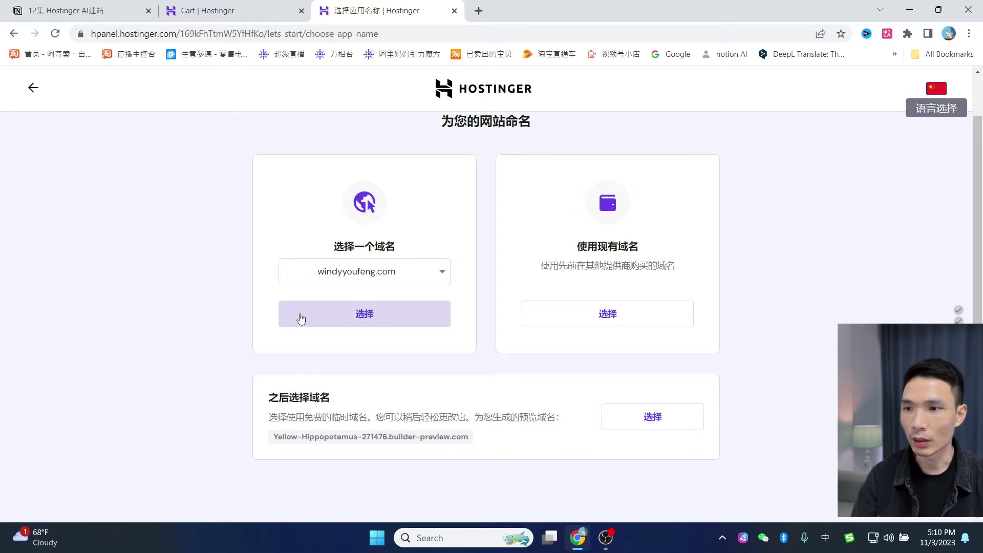
click(367, 320)
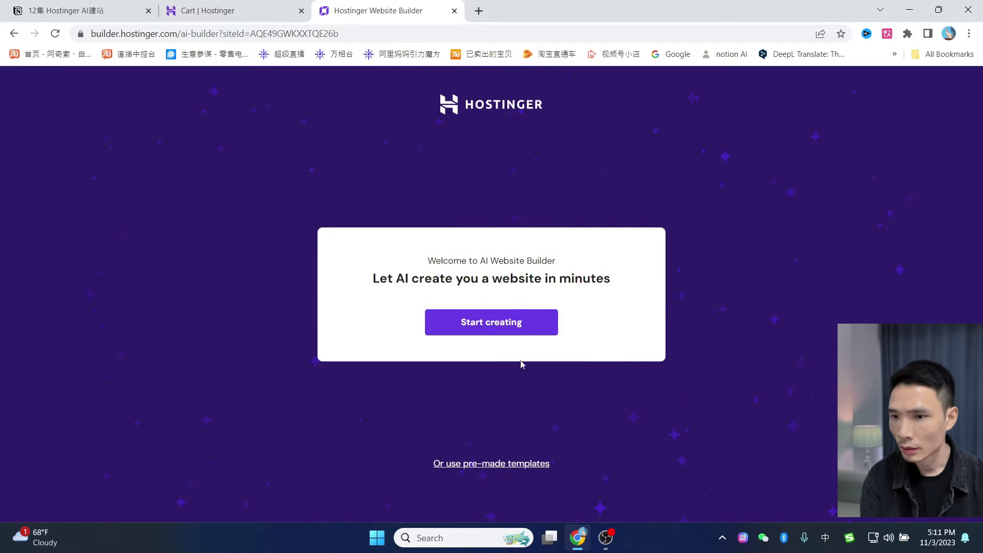
click(500, 328)
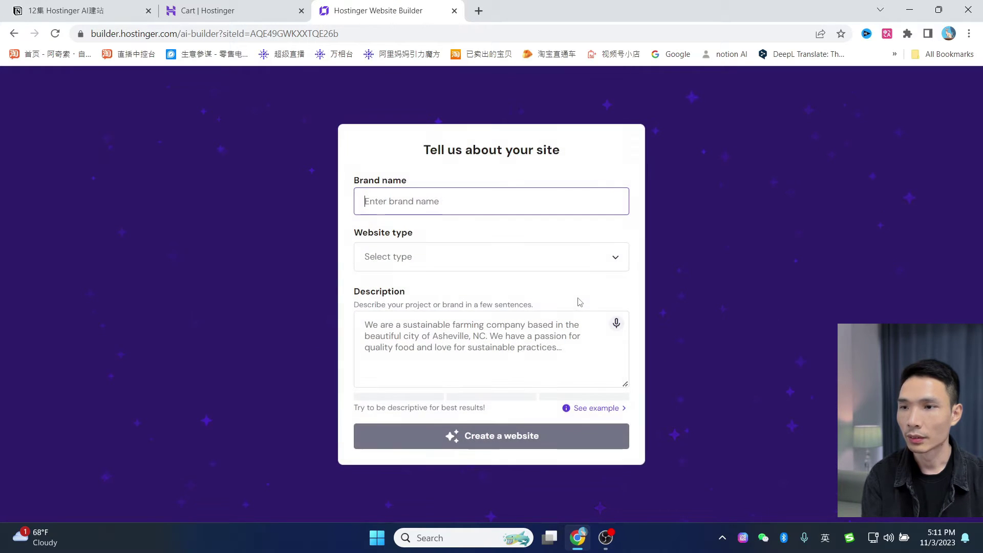
Step: Enter windy有风 as the site's brand name
drag(417, 184, 355, 180)
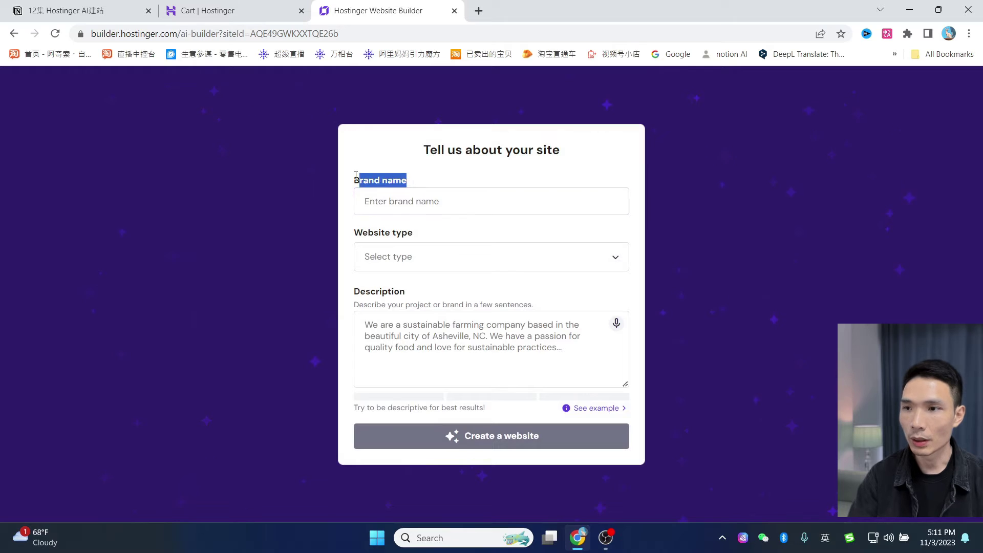
click(445, 201)
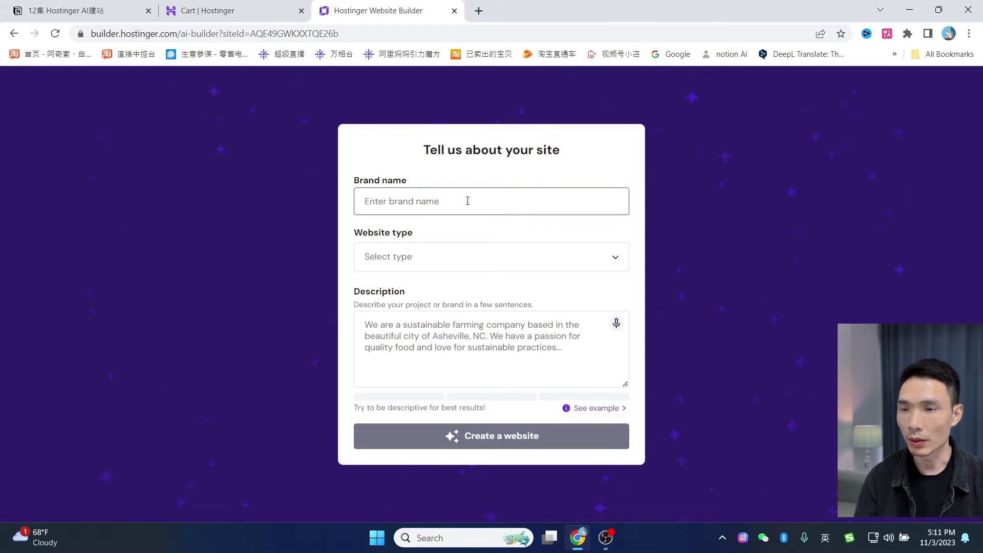
text(whid)
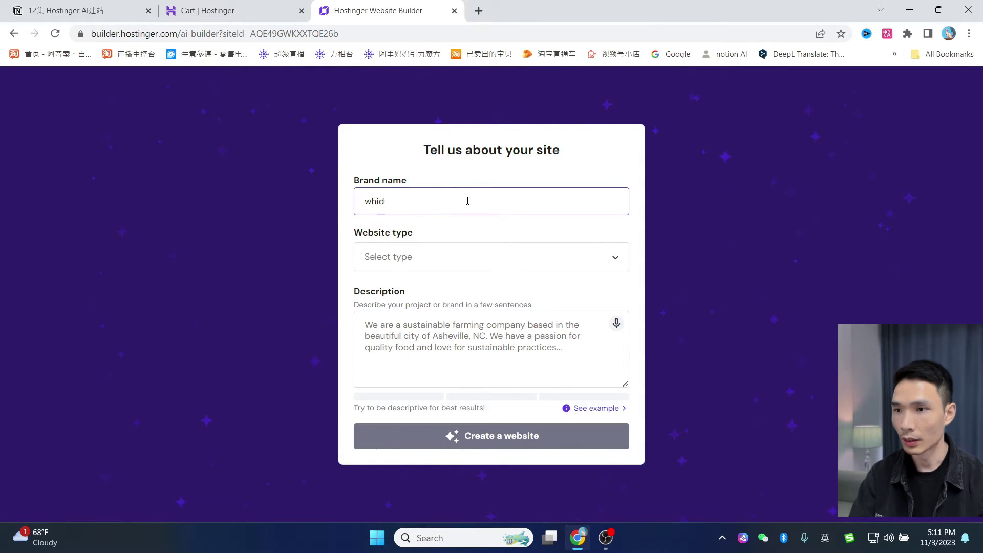
text(indy)
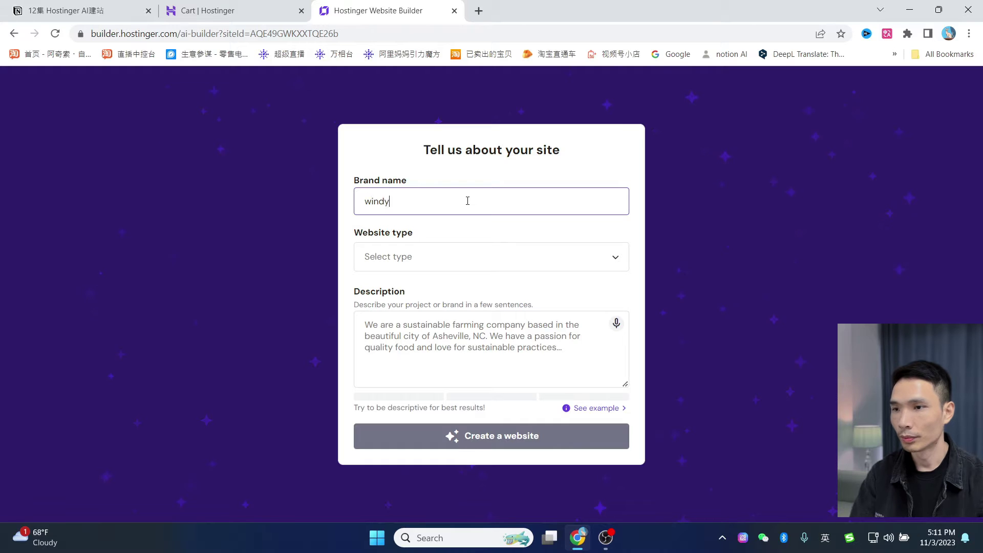
text(有风)
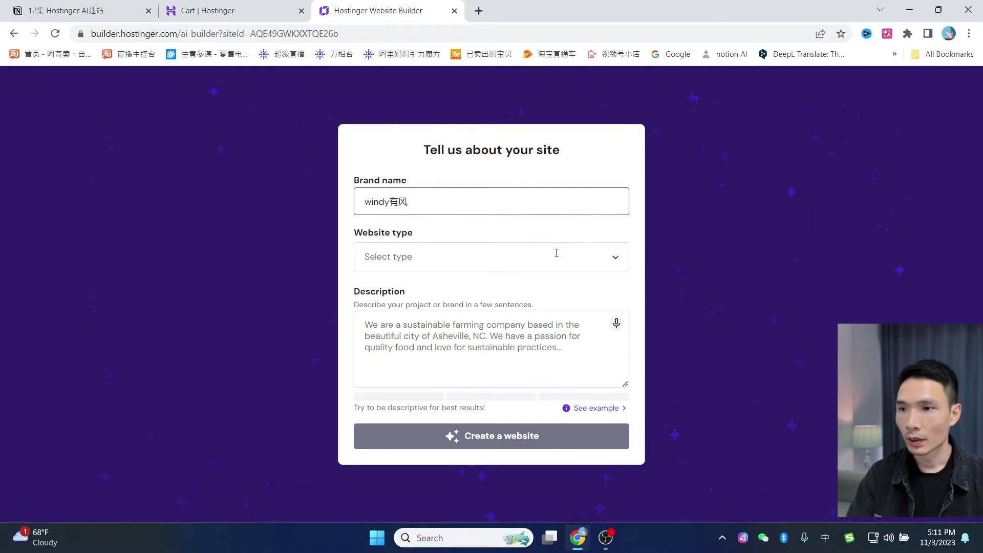
Step: Set the website type to Business showcase and go to the empty description field
click(555, 259)
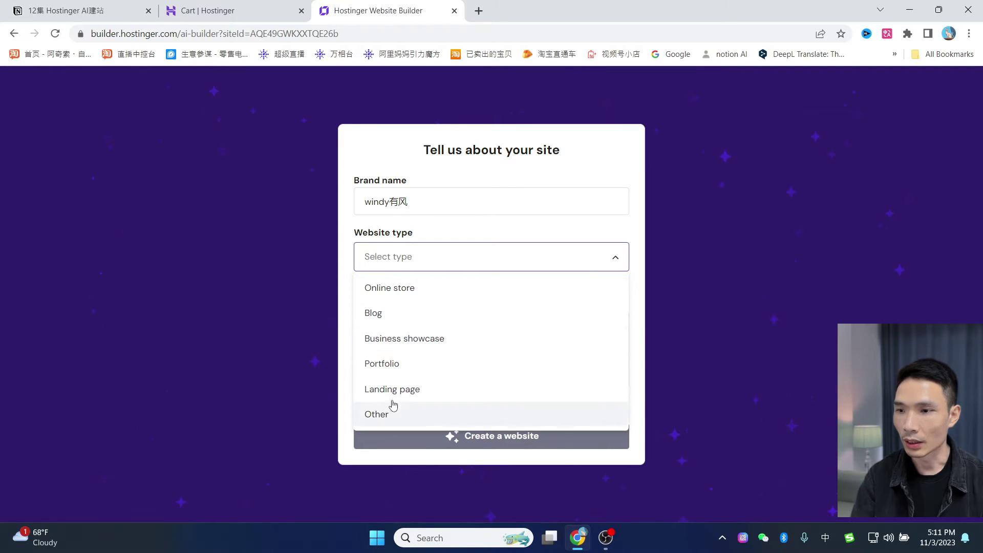
click(418, 350)
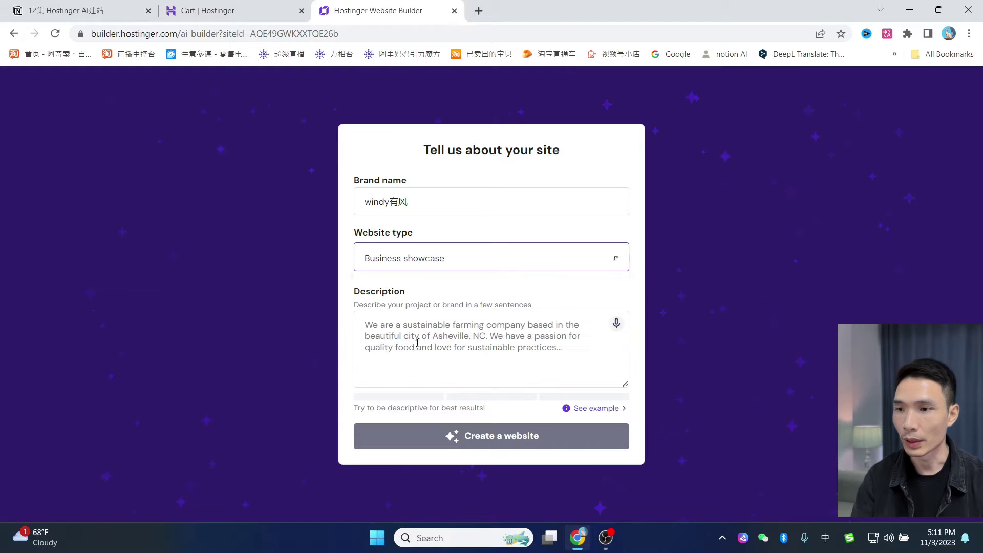
click(452, 348)
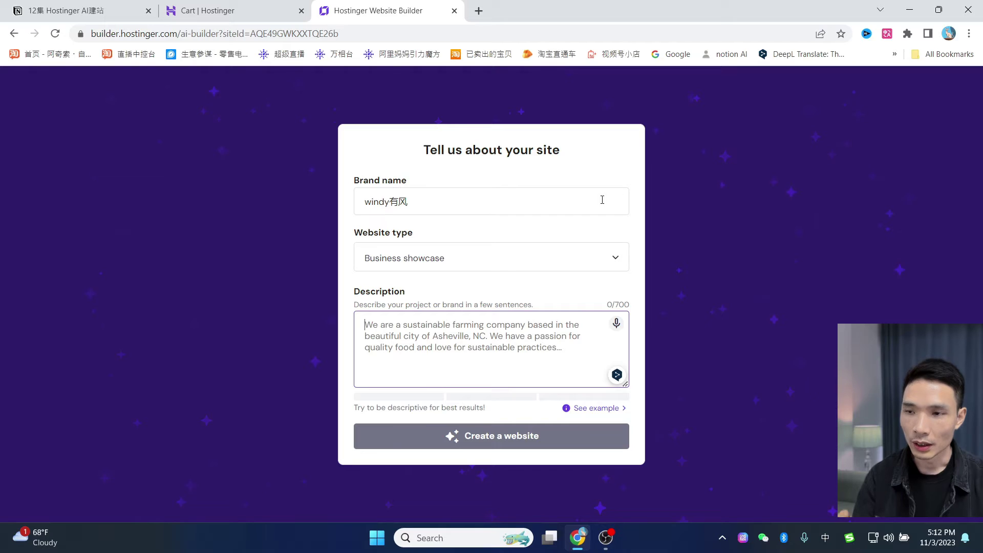
Step: Open ChatGPT from the bookmarks and view the AIPRM for ChatGPT extension's Chrome Web Store page before returning to ChatGPT
click(895, 54)
click(778, 220)
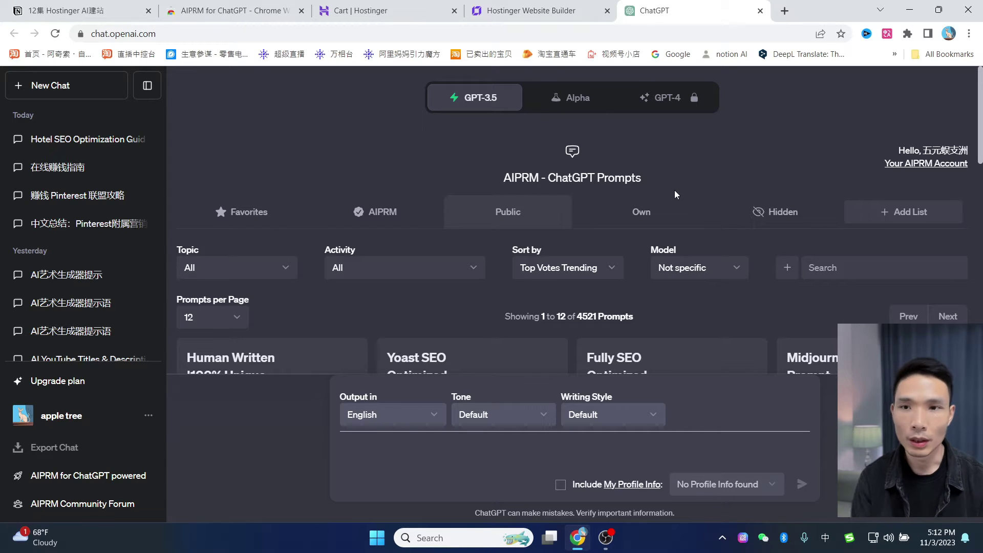
click(236, 10)
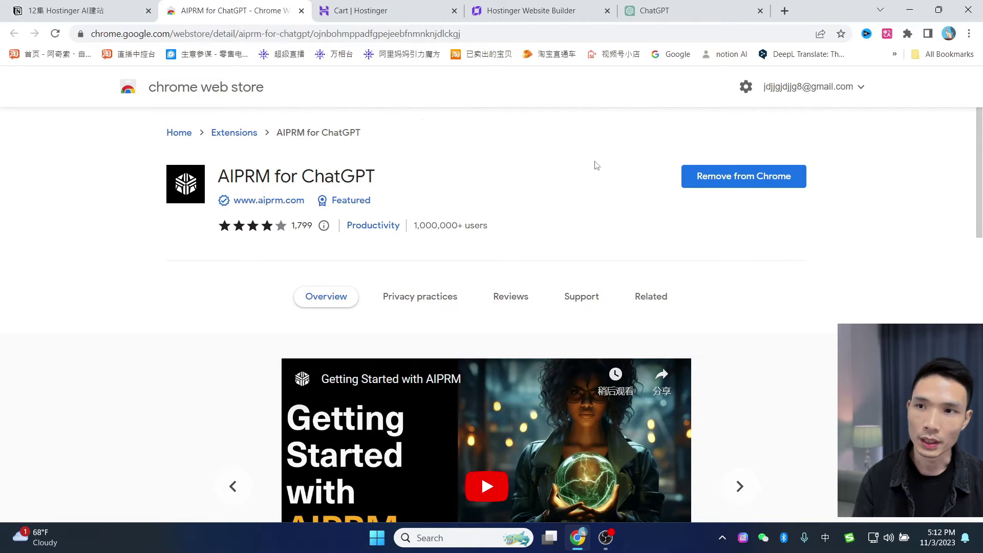
click(659, 10)
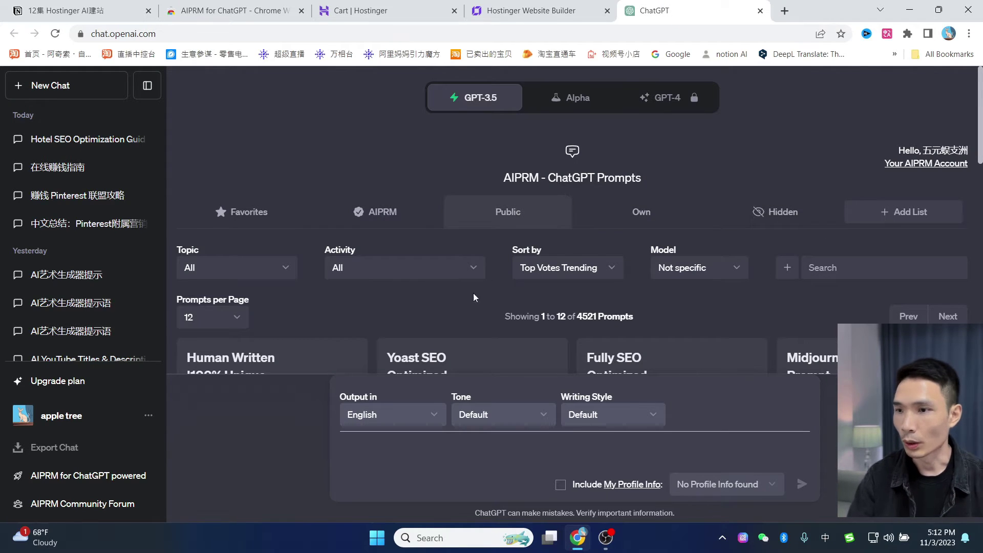
Step: Search the public AIPRM prompts for "website"
scroll(904, 297, down, 2)
scroll(891, 256, up, 2)
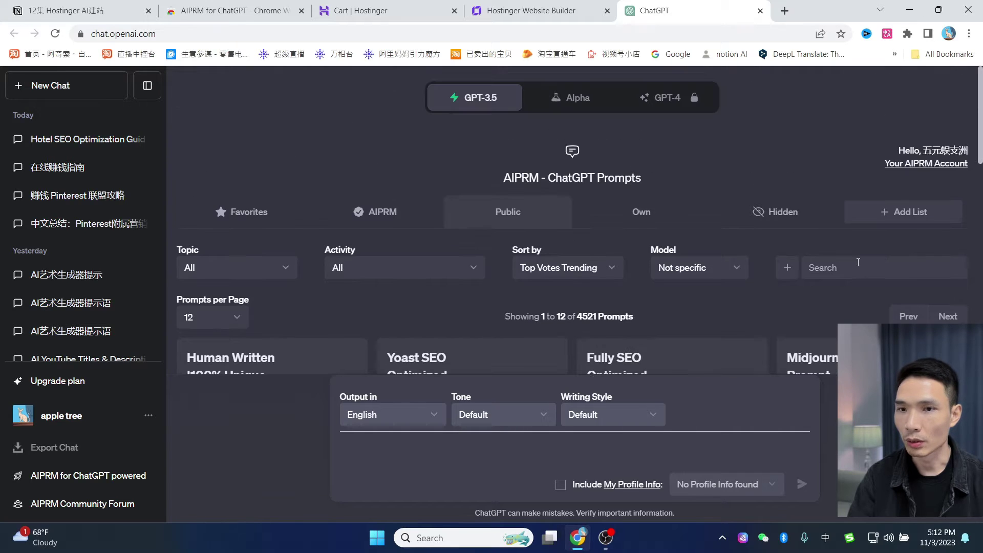
click(885, 264)
text(wei)
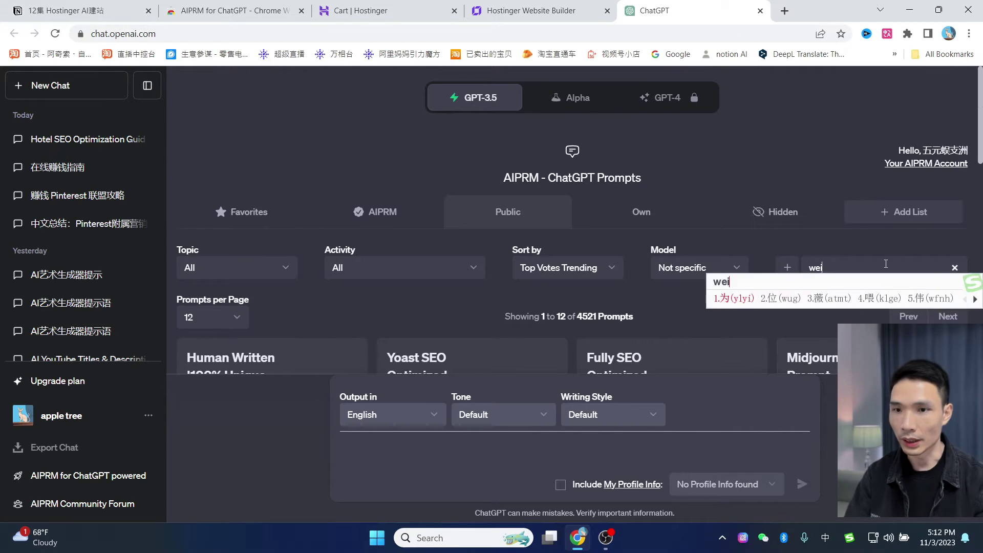
key(Escape)
key(shift)
text(website)
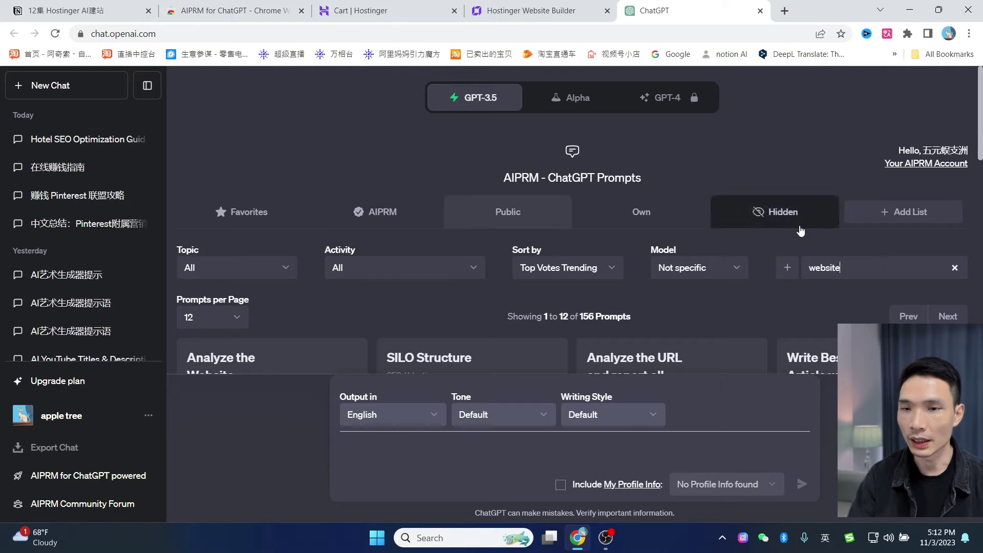
Step: Choose the SEO Meta title and Meta Description prompt from the prompt results
scroll(746, 266, down, 4)
scroll(796, 256, down, 3)
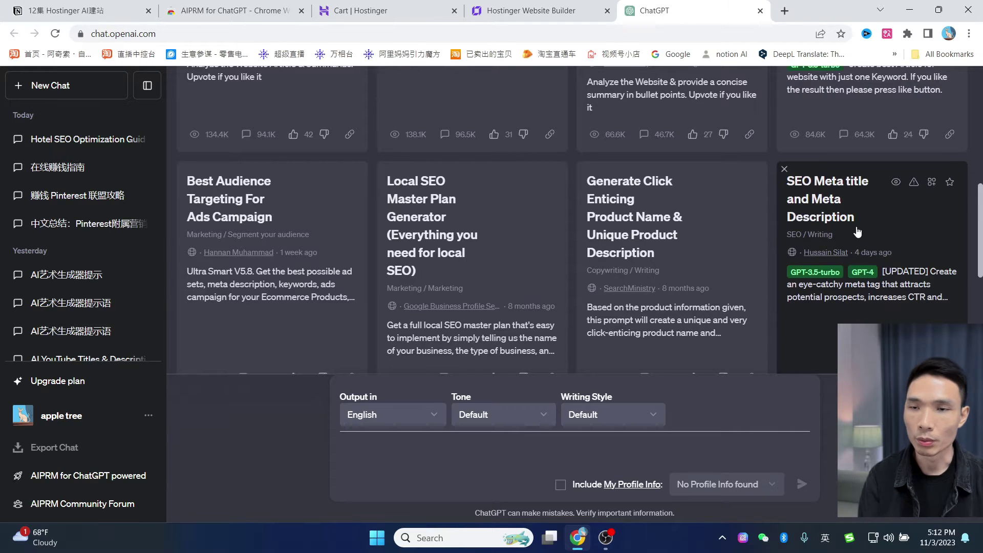
click(855, 223)
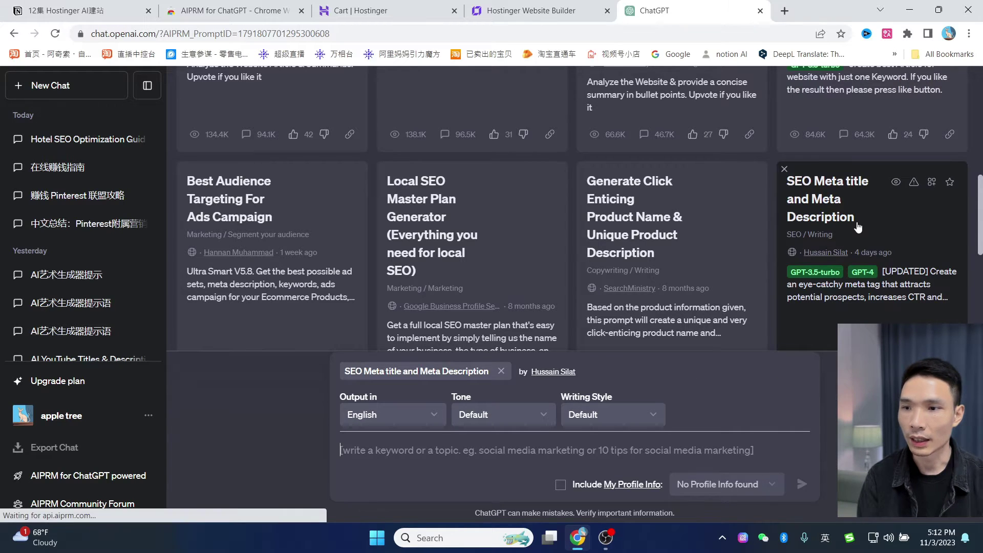
Step: Review the output languages, keep English, and run the prompt for the topic "hotel"
click(428, 417)
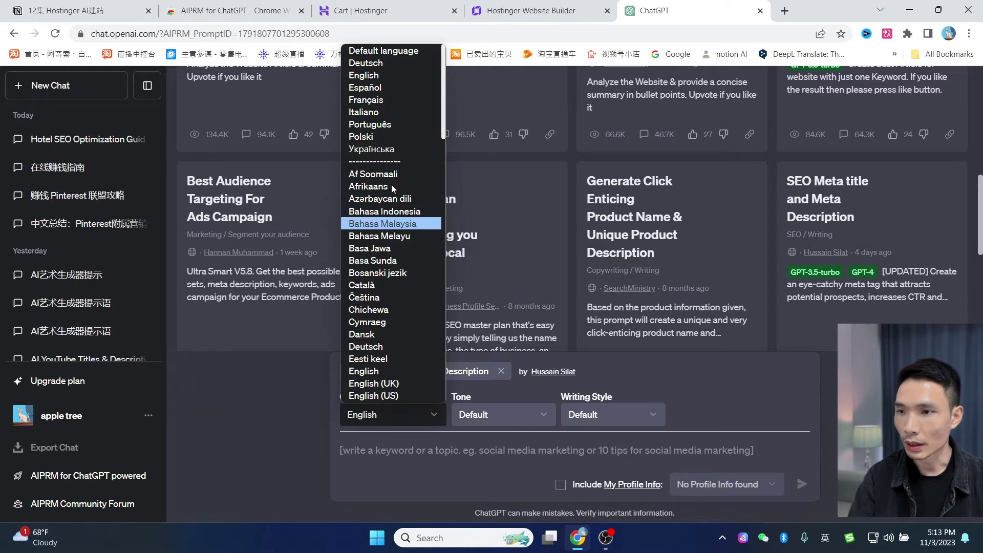
scroll(397, 285, down, 15)
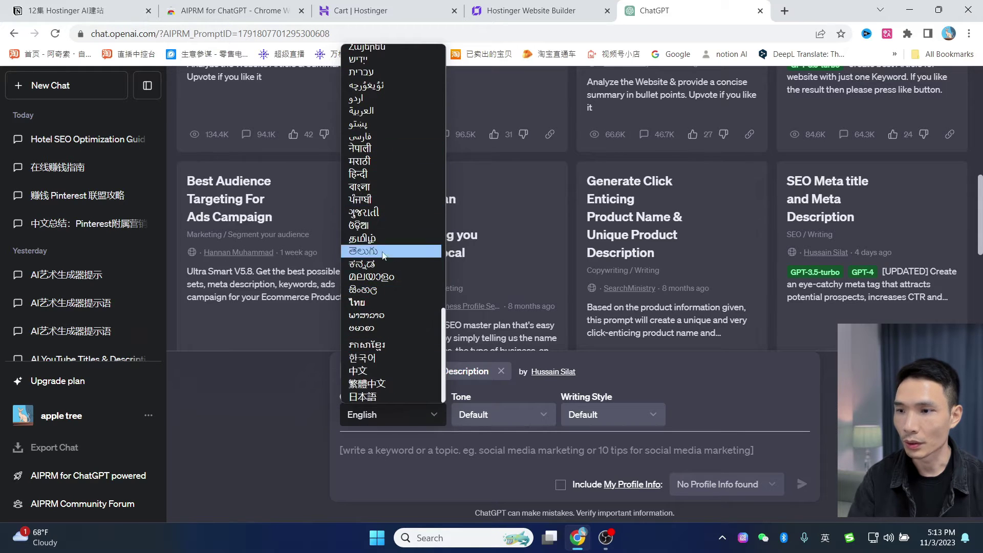
click(387, 453)
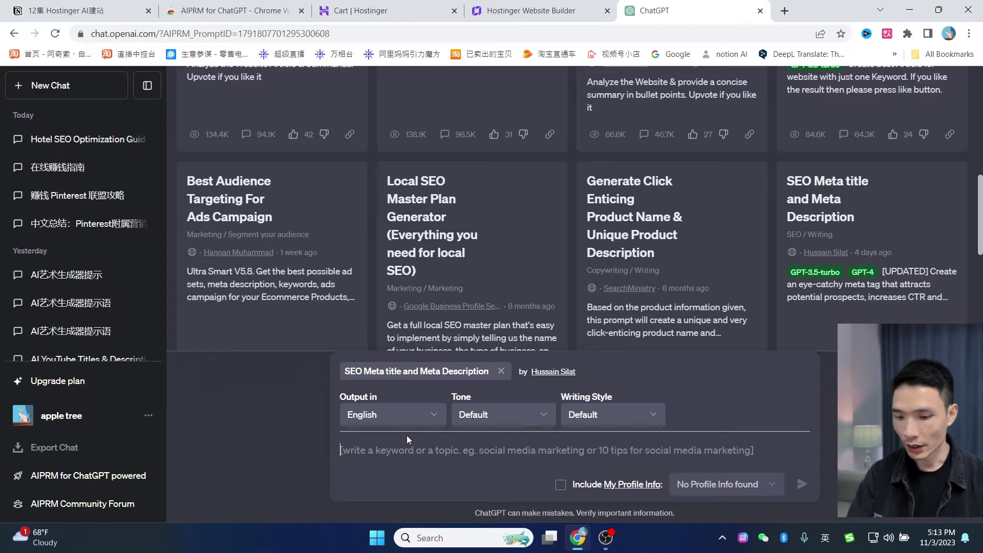
text(ho)
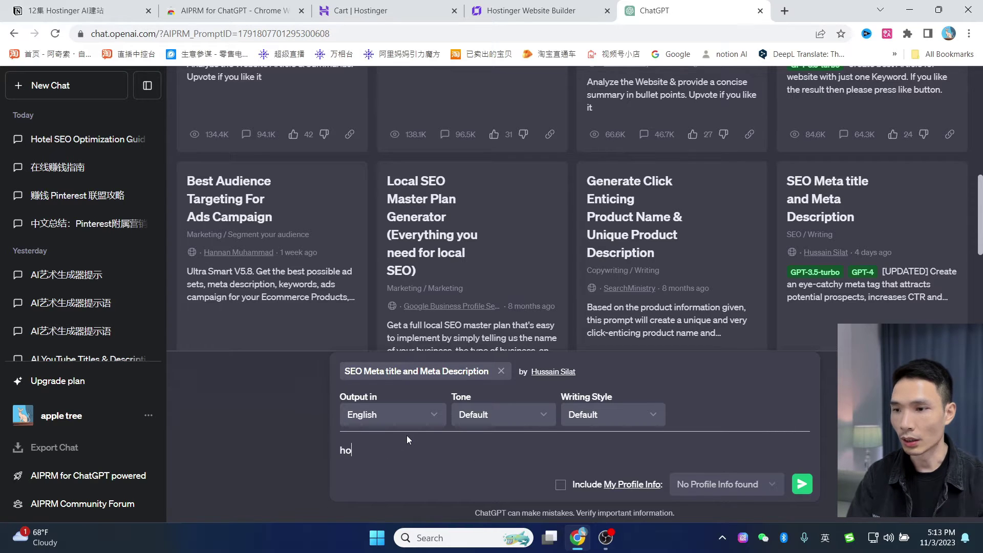
text(tel)
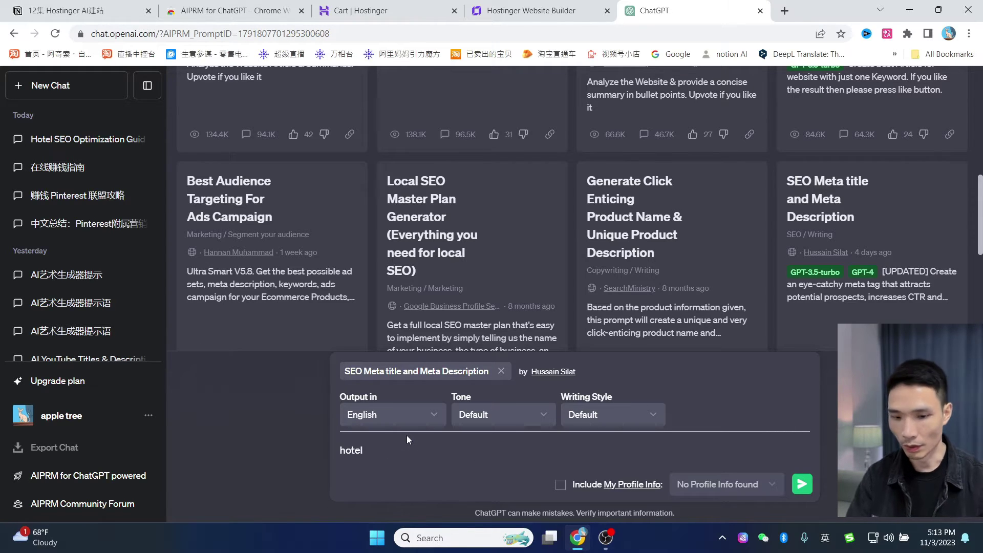
key(Return)
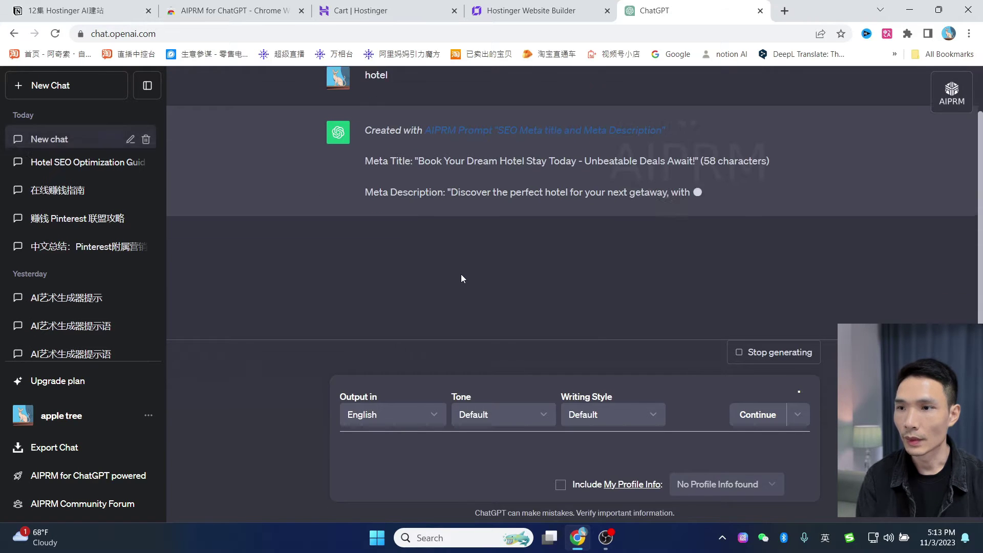
Step: Copy the generated meta description text without its quotes and paste it into the site description in Hostinger Website Builder
scroll(424, 173, up, 2)
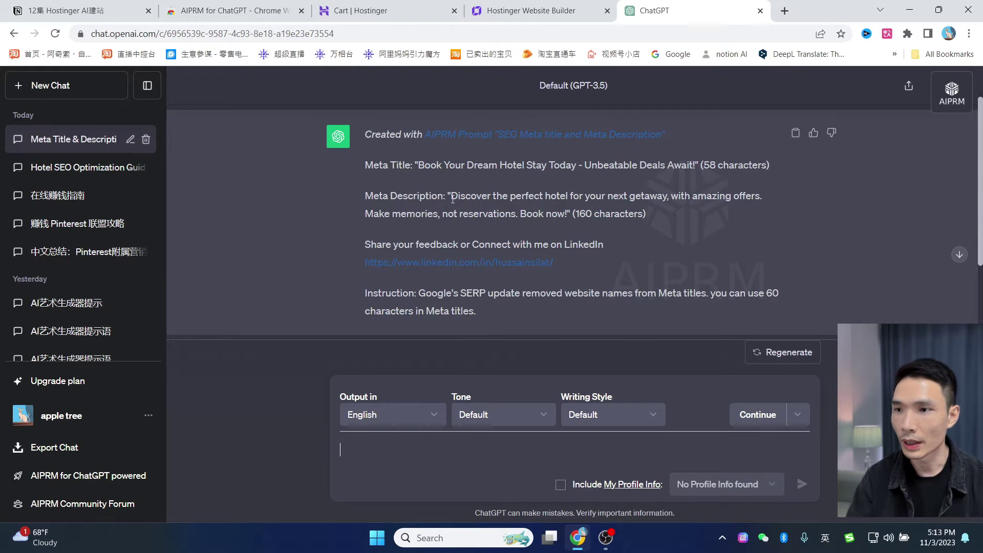
drag(453, 193, 567, 210)
key(ctrl+c)
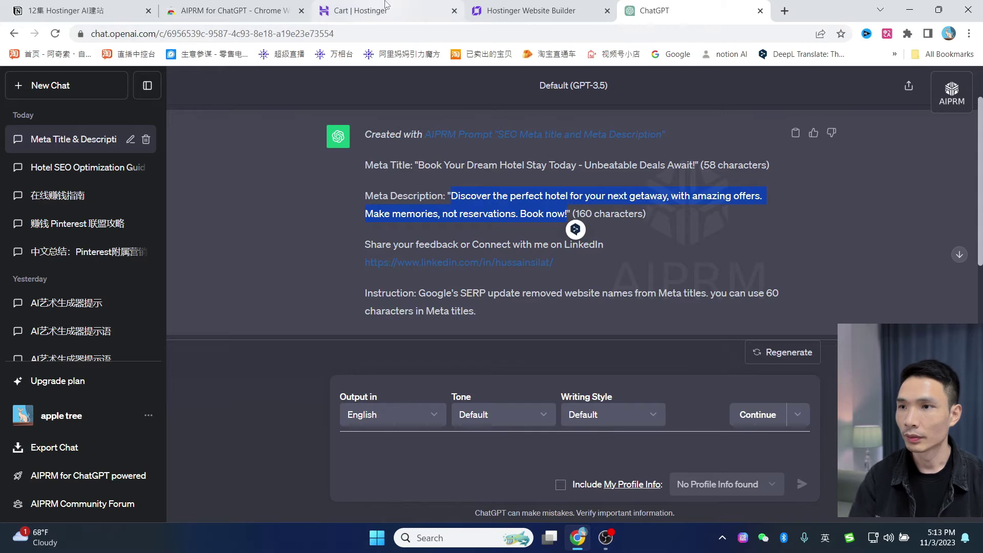
click(361, 11)
click(531, 10)
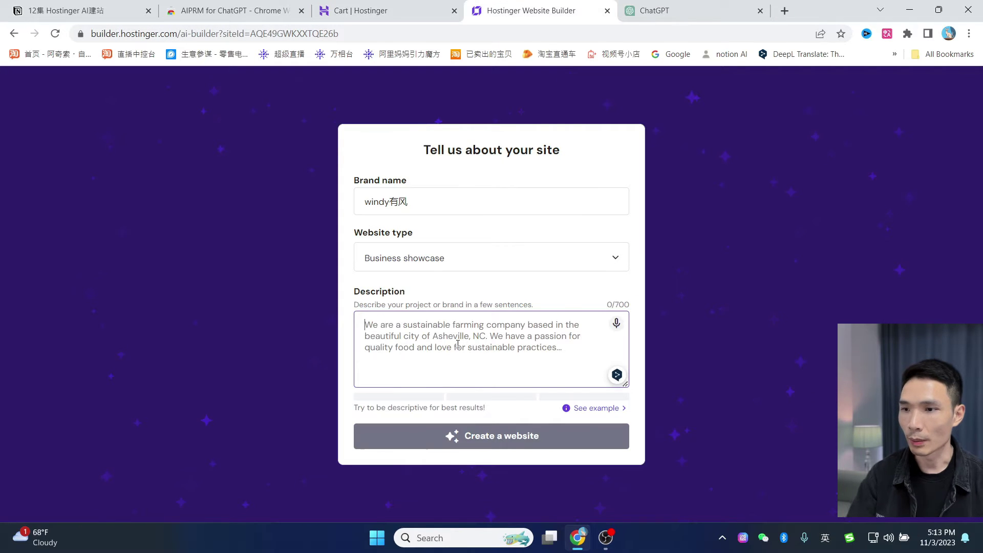
key(ctrl+v)
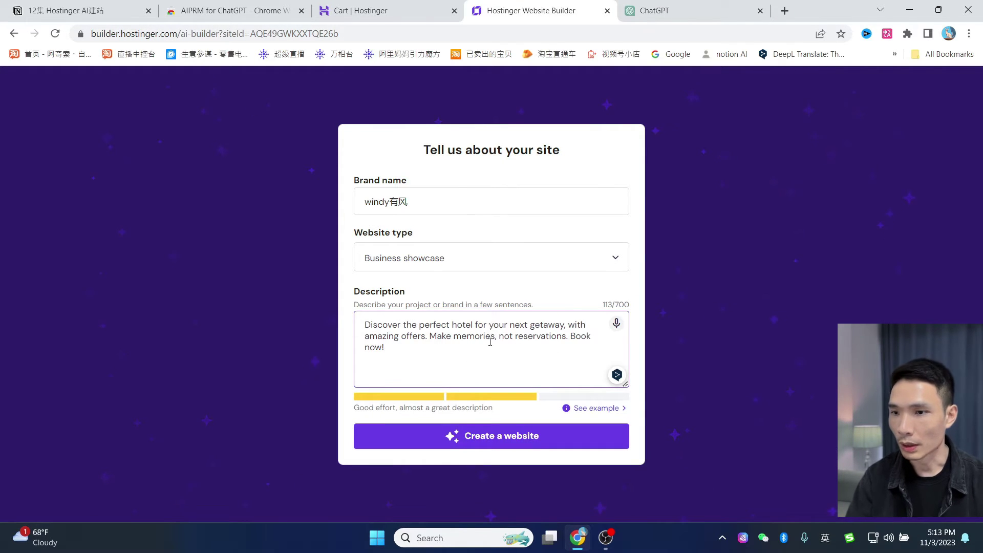
Step: Look at the example description, and generate the website from the entered brand name, type and hotel description
click(597, 409)
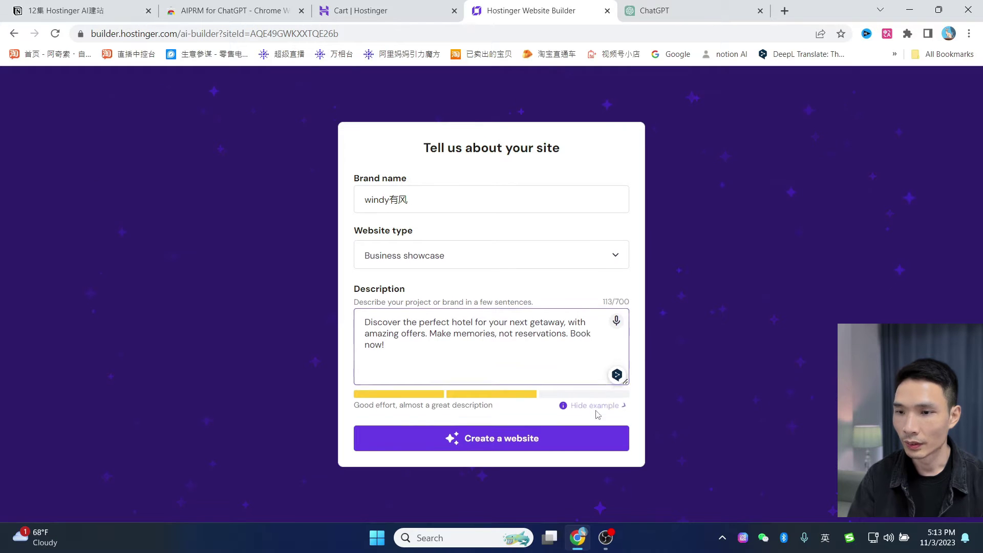
click(590, 365)
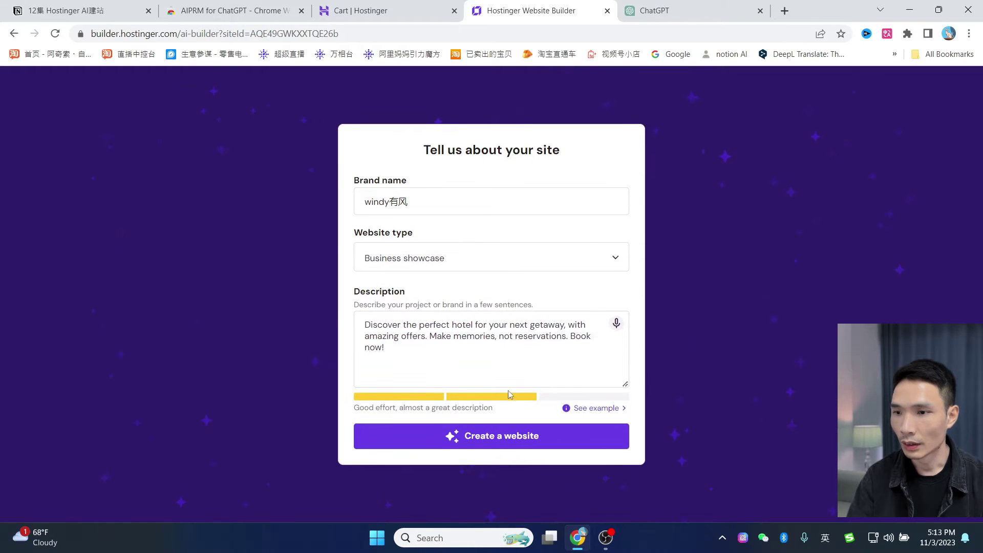
click(432, 353)
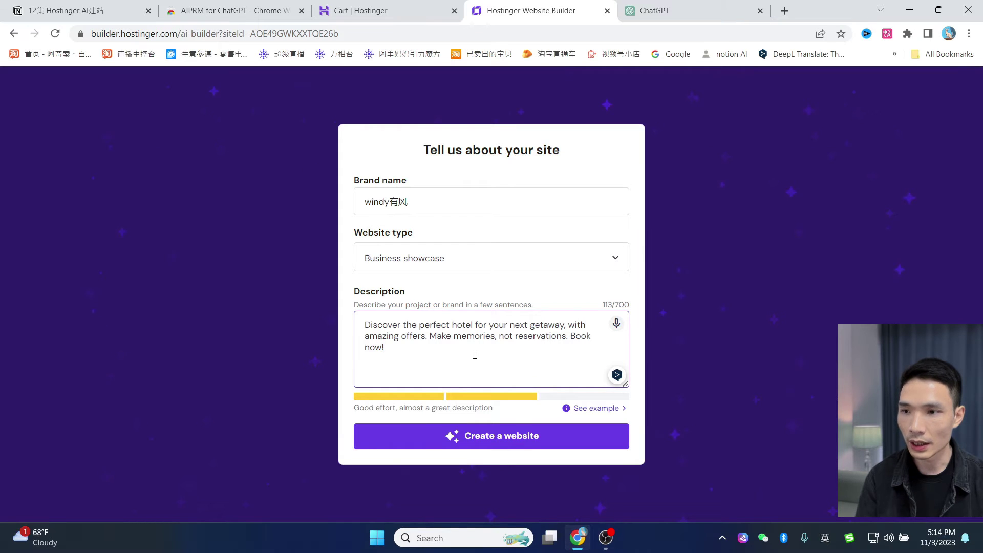
click(490, 439)
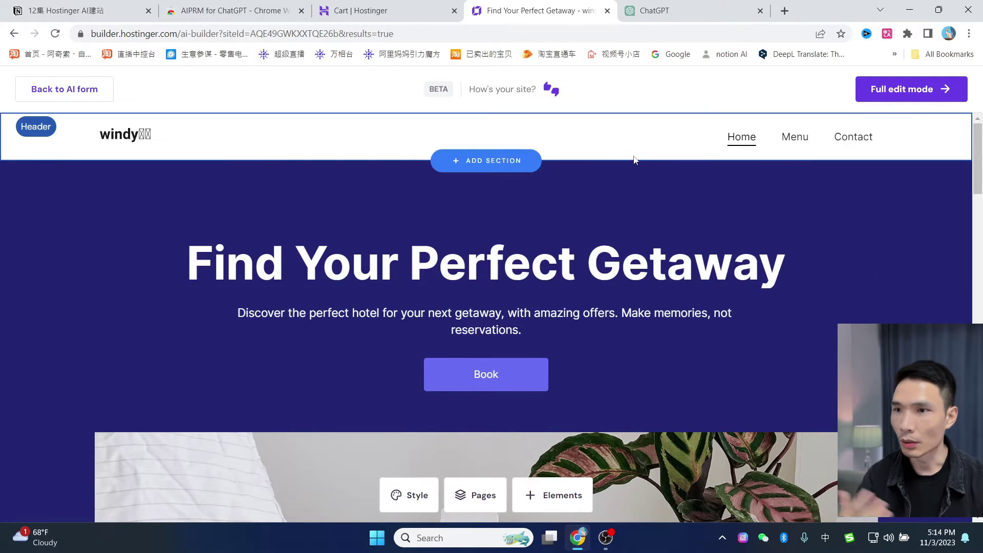
Step: Review the generated homepage, compare several font pairs, and apply the Zilla Slab and Inter pair
scroll(832, 240, down, 10)
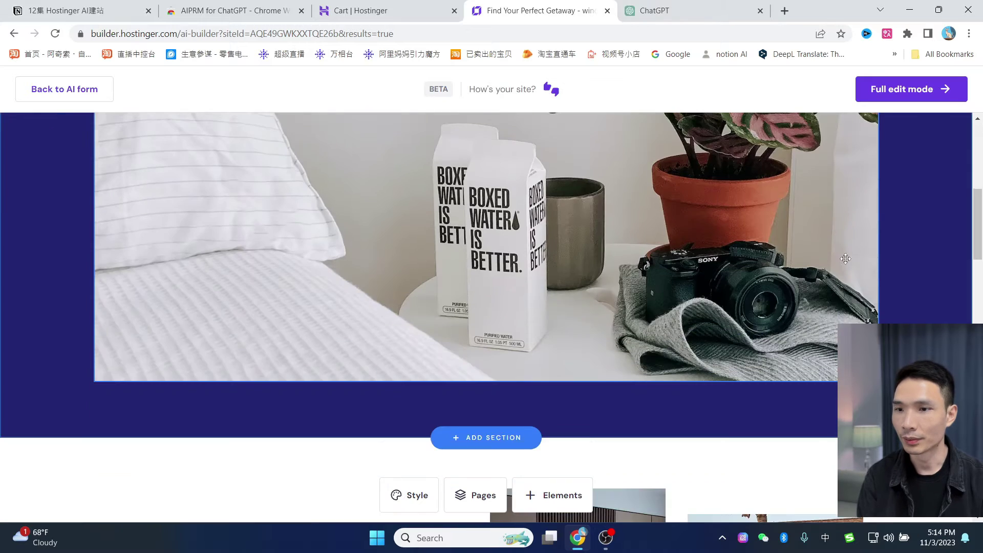
scroll(852, 270, down, 20)
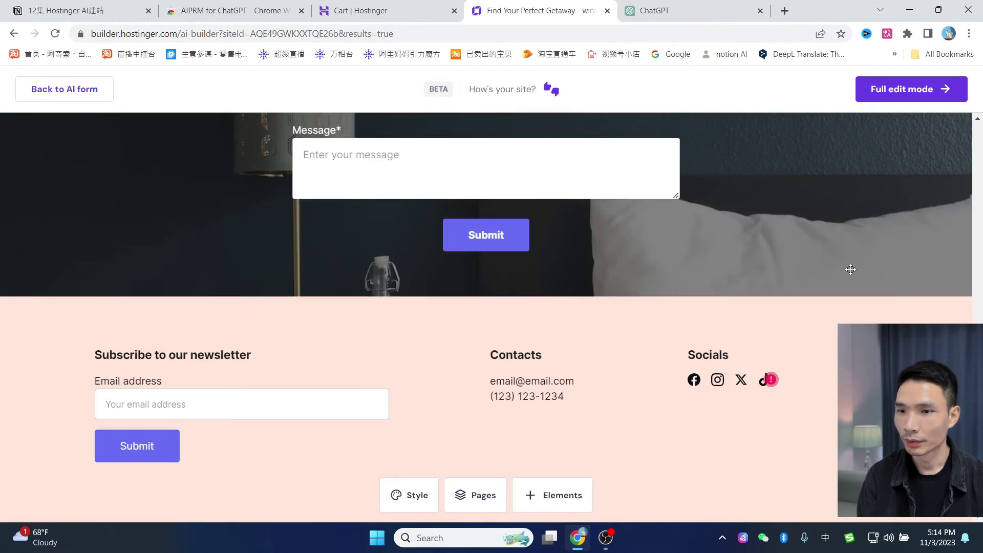
scroll(851, 269, up, 20)
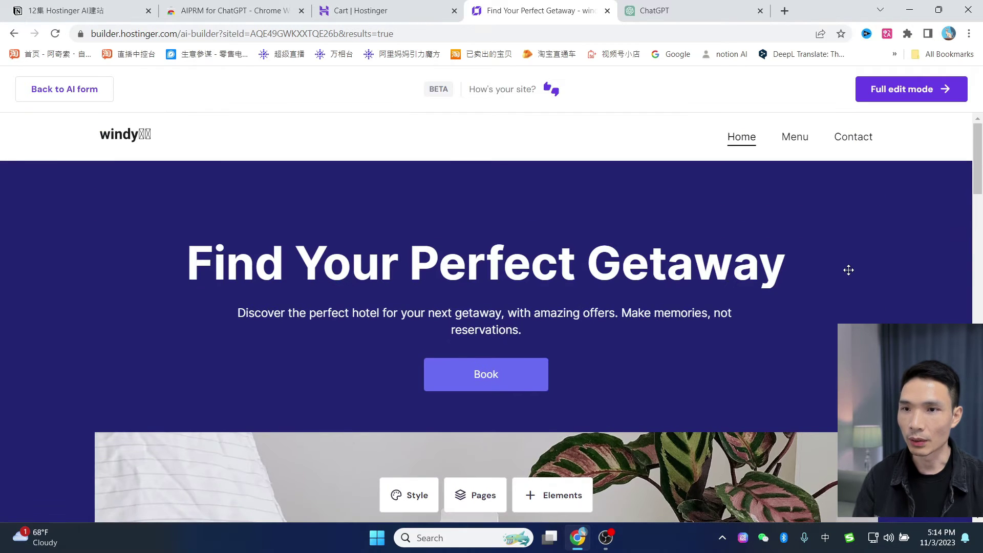
click(418, 500)
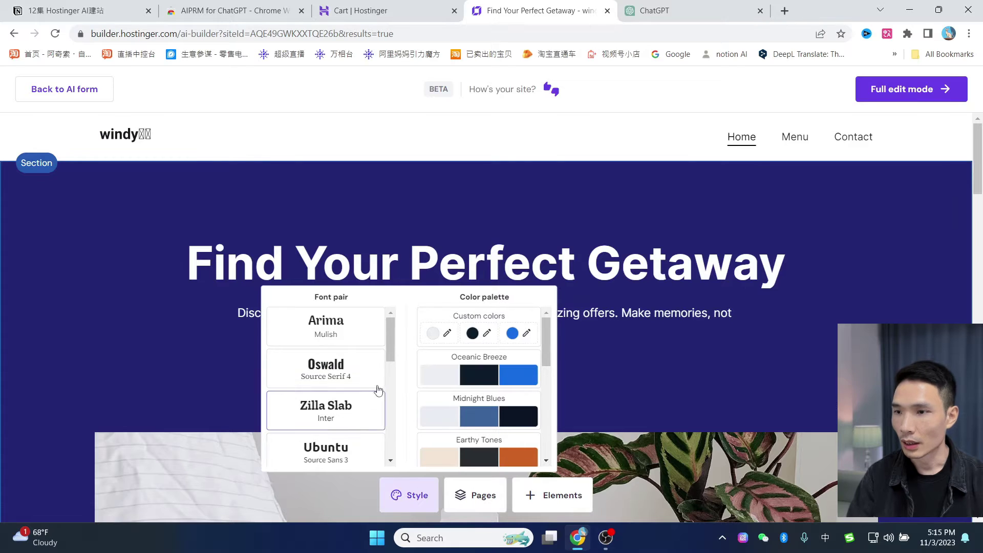
click(338, 370)
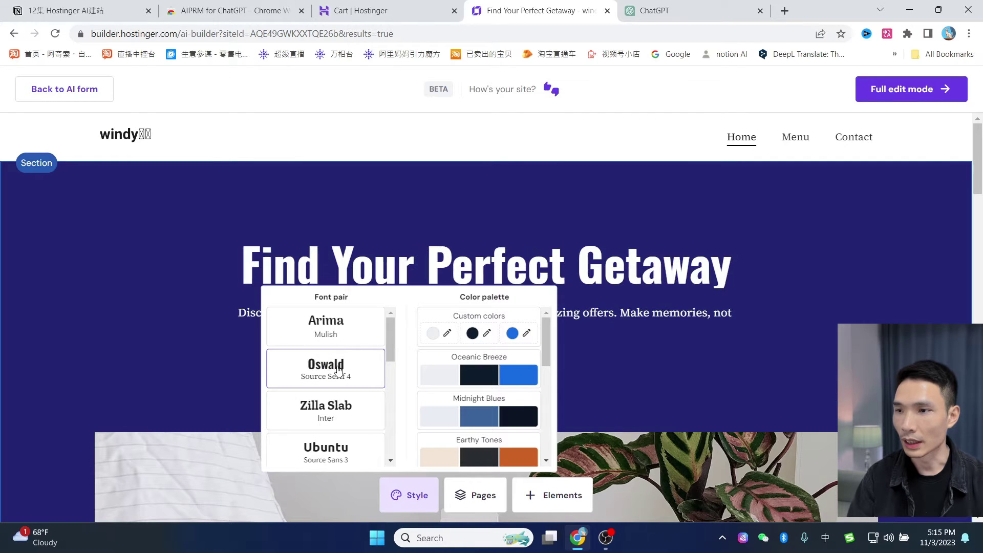
click(331, 333)
click(343, 406)
scroll(340, 404, down, 2)
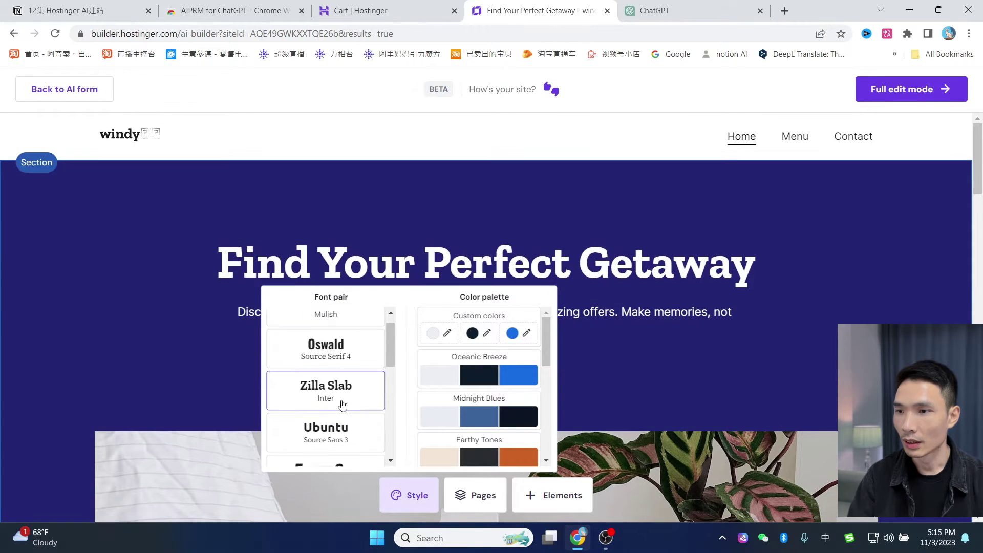
click(326, 428)
click(332, 397)
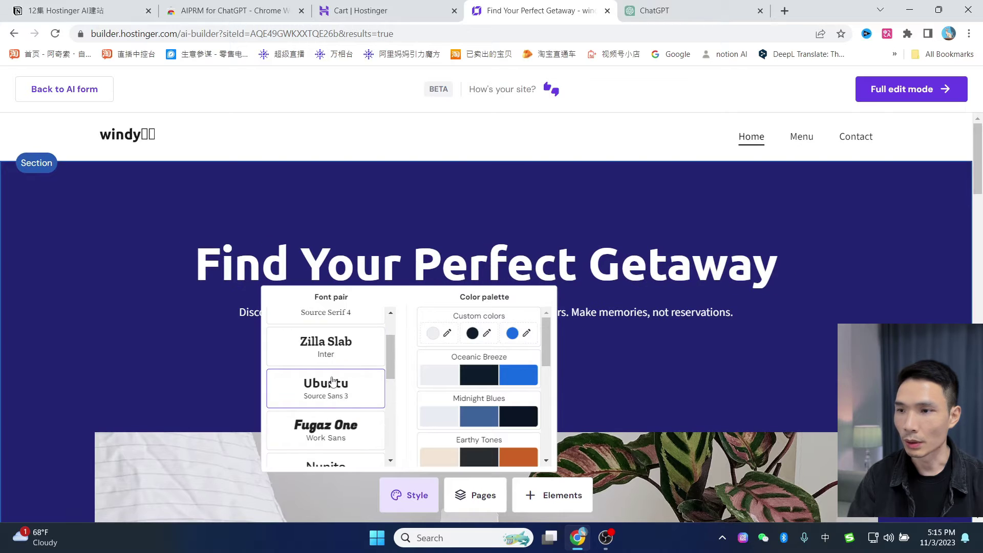
click(346, 356)
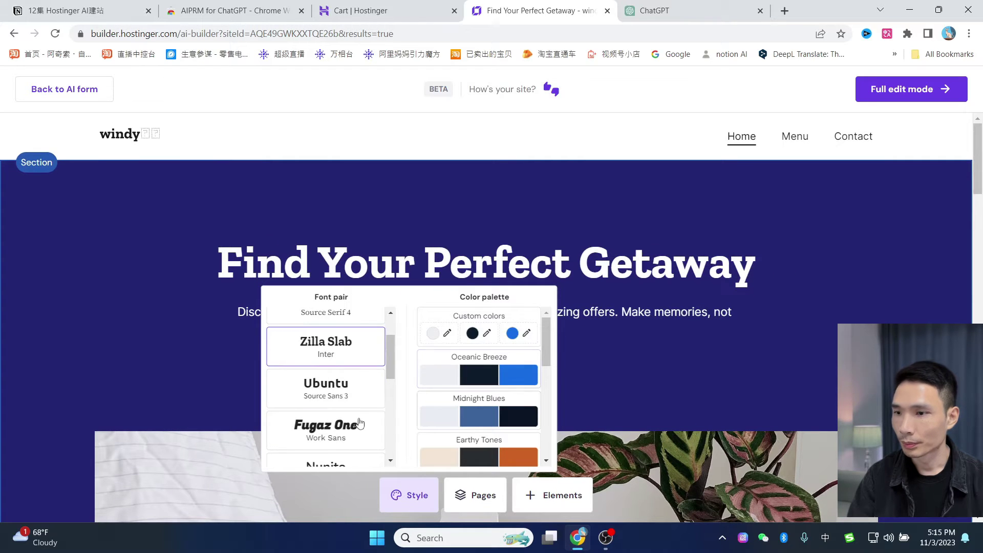
Step: Try other color palettes such as Earthy Tones and Vintage Chic, and return the site to Arctic Frost
click(501, 410)
scroll(501, 398, down, 1)
click(501, 398)
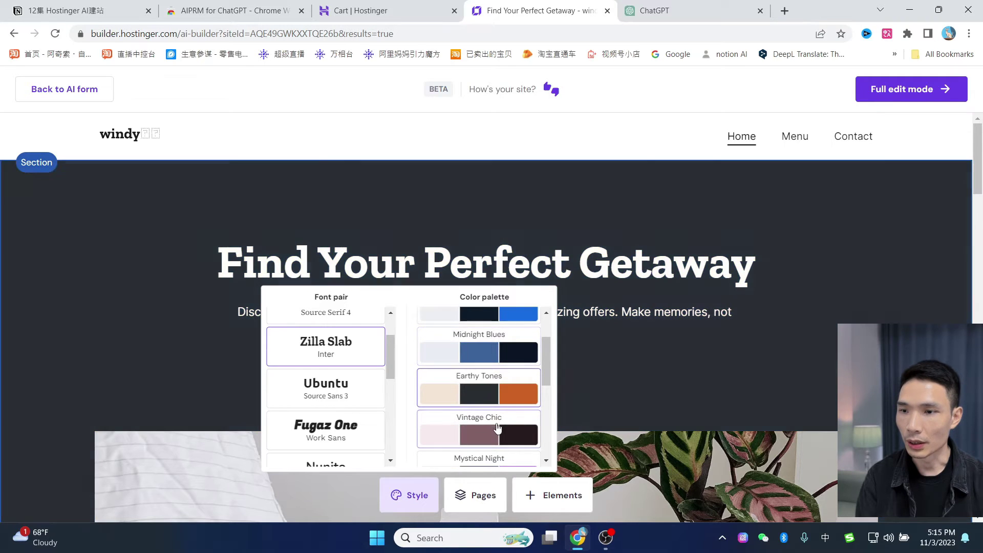
click(496, 432)
scroll(495, 409, down, 2)
click(494, 371)
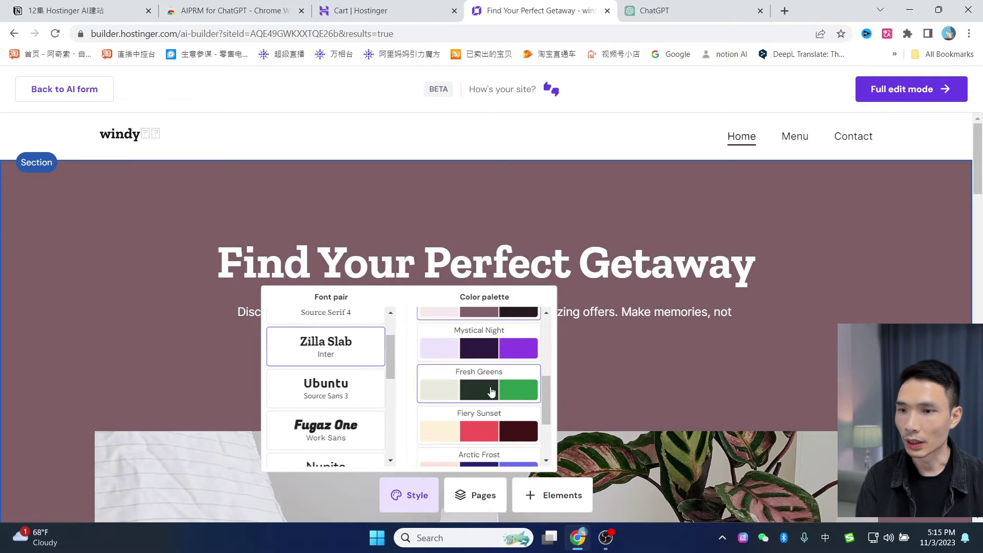
scroll(505, 381, down, 2)
click(504, 382)
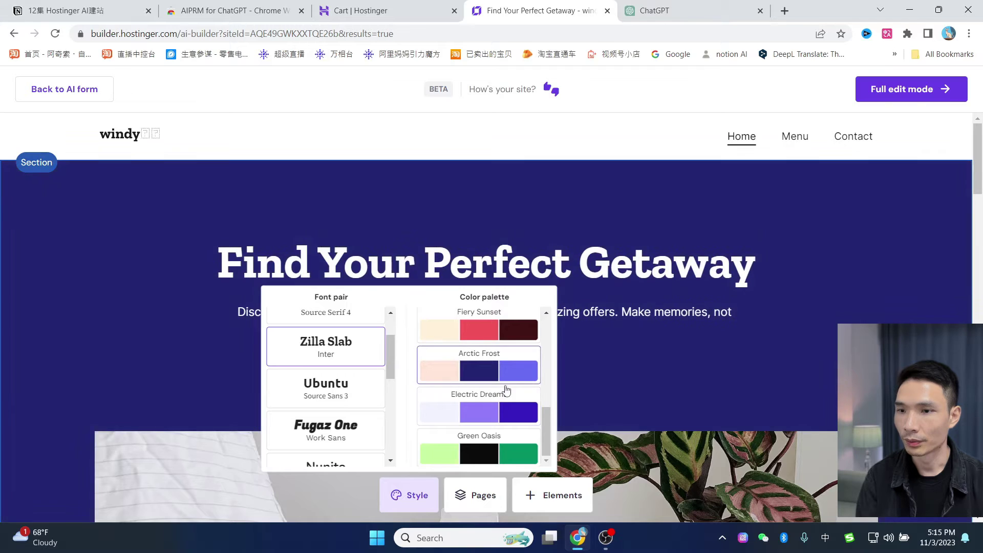
scroll(503, 389, up, 3)
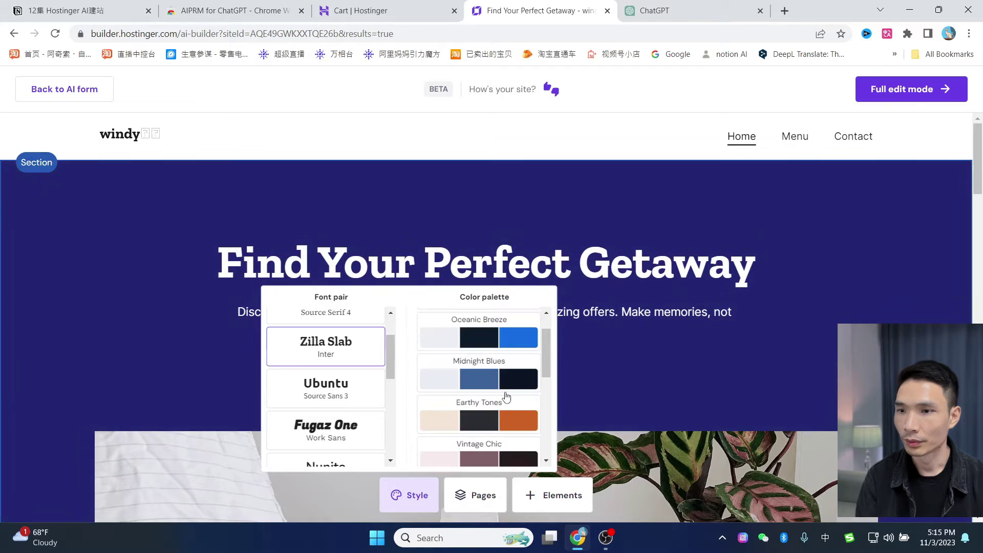
click(675, 364)
Step: Add a page to the site using the Blog template
scroll(675, 363, down, 1)
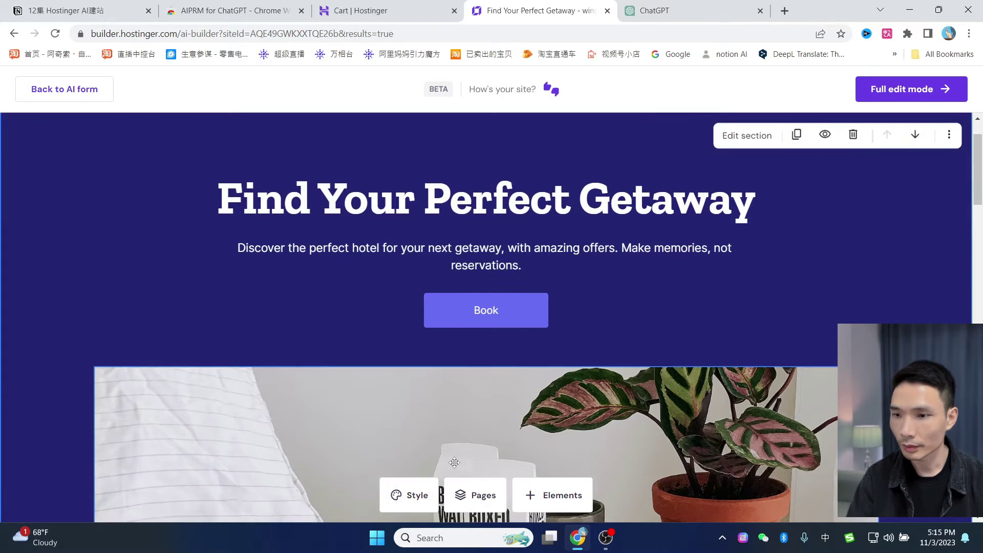
scroll(746, 259, up, 1)
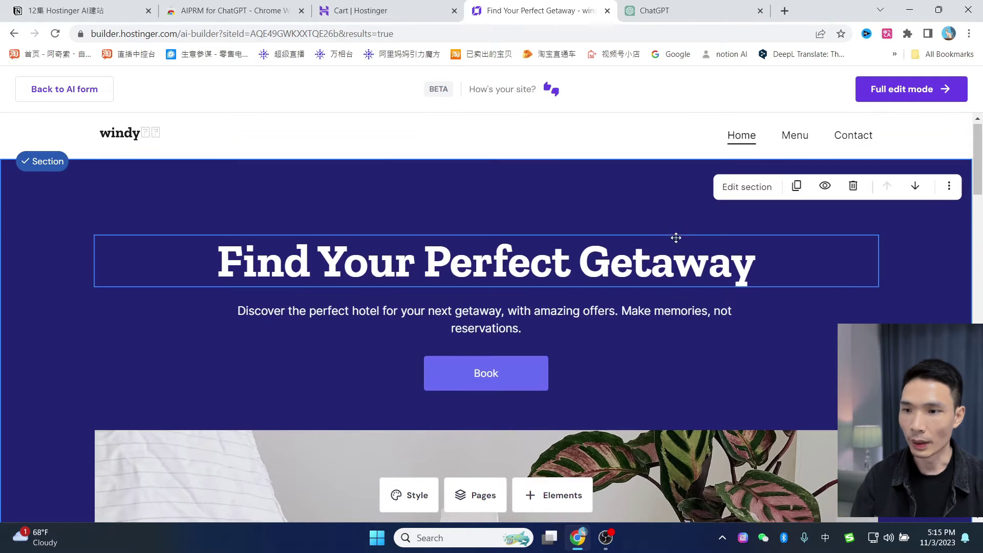
scroll(661, 287, down, 2)
scroll(647, 321, up, 2)
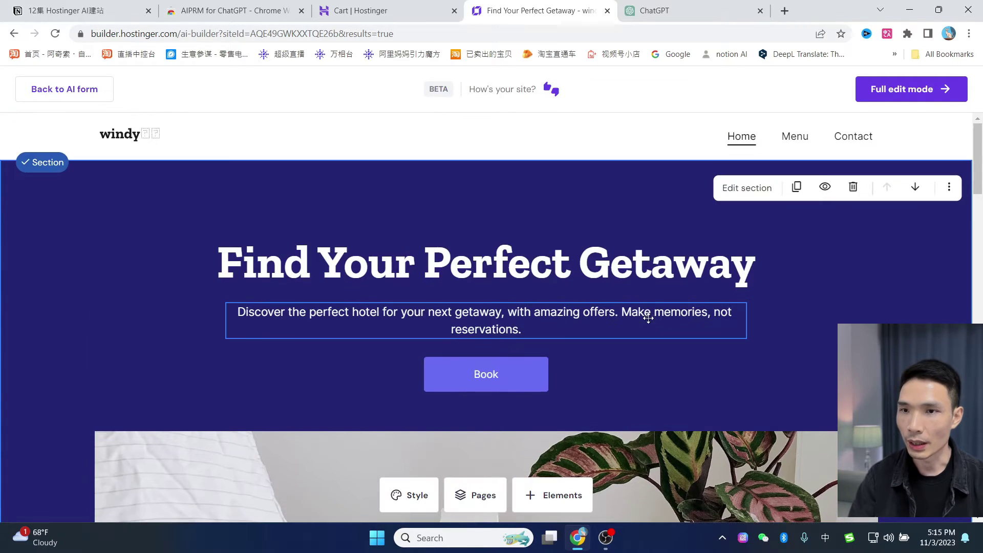
click(479, 503)
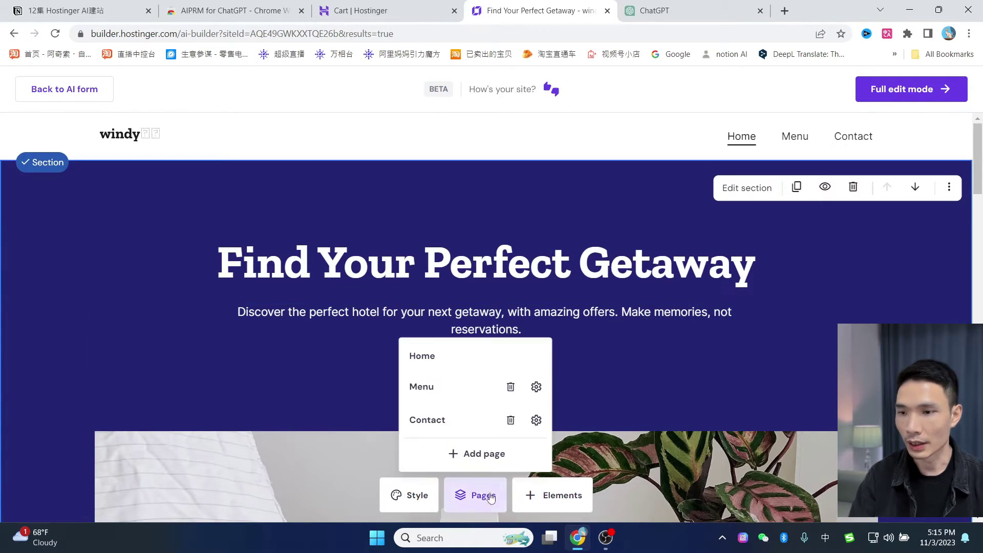
click(475, 454)
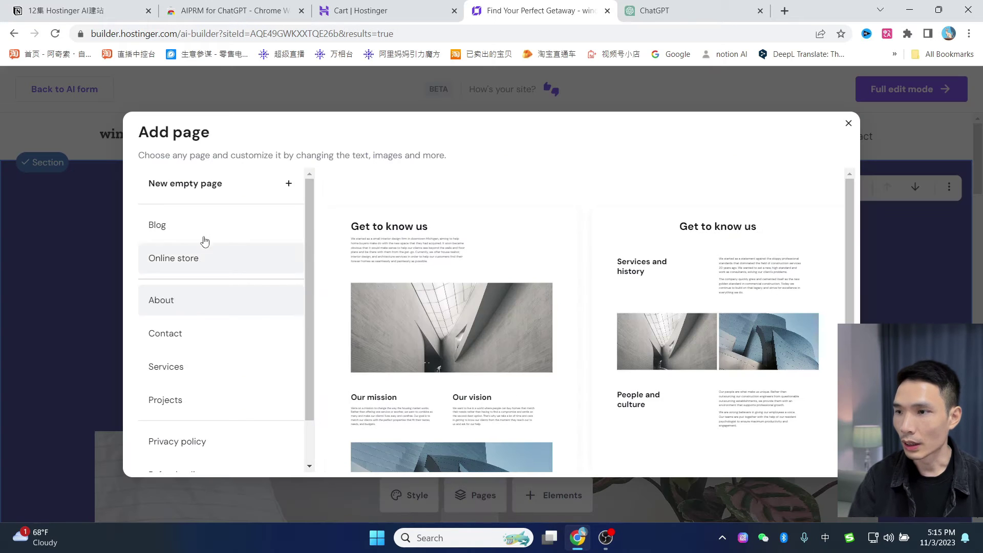
click(187, 233)
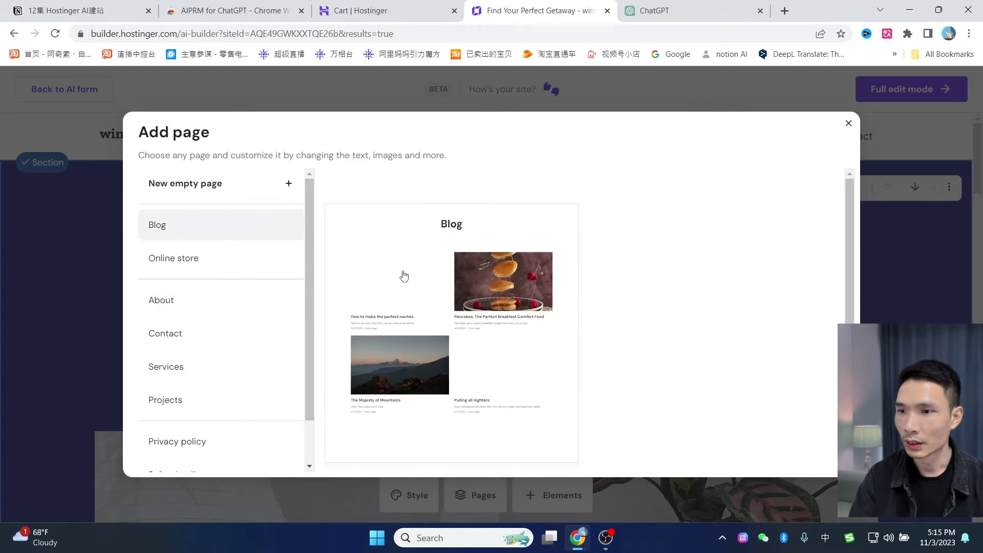
click(425, 275)
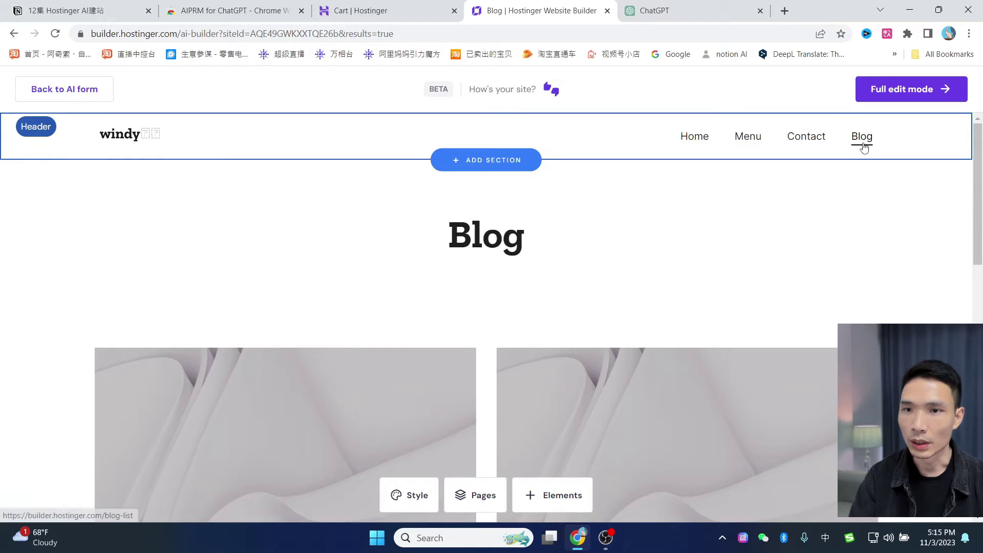
Step: Add an Online store page to the site
click(493, 495)
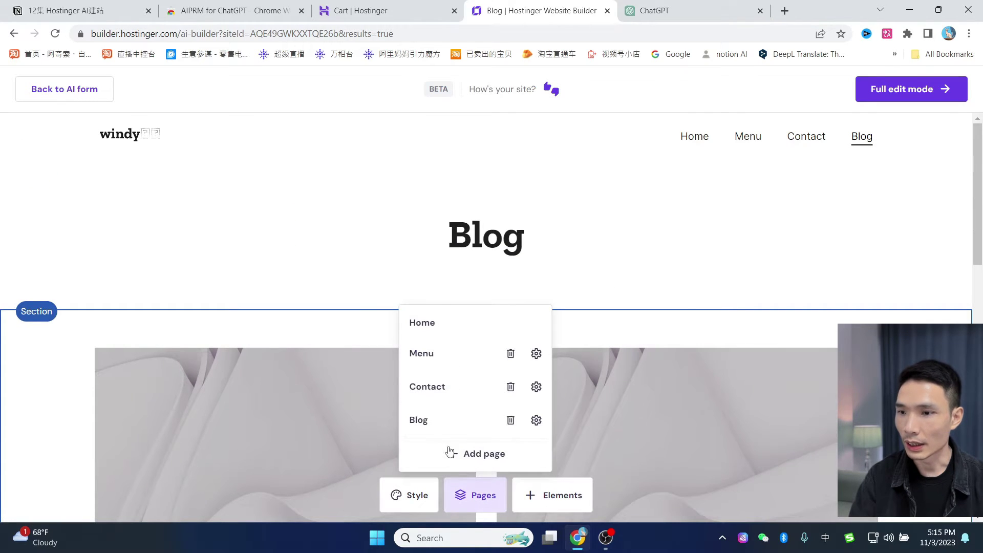
click(471, 453)
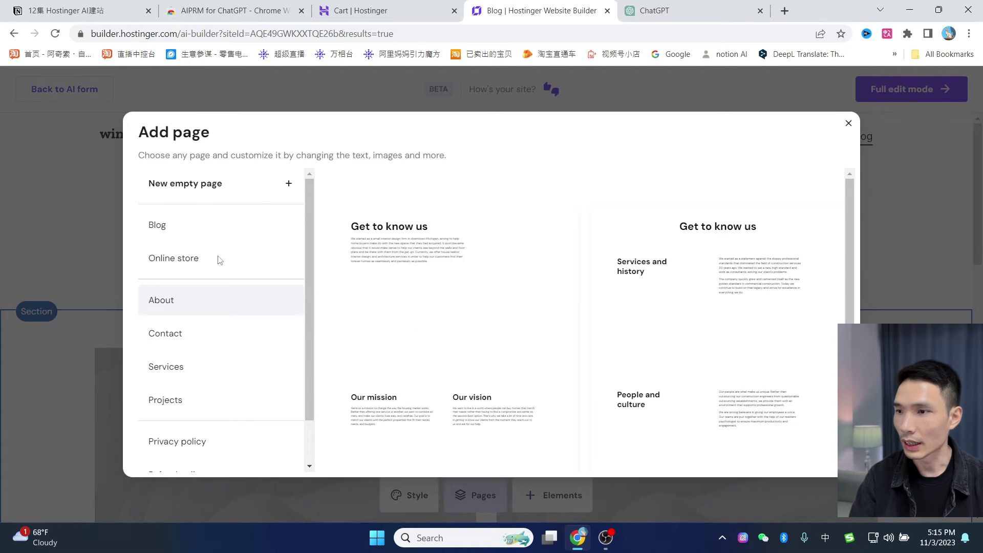
click(178, 258)
click(467, 312)
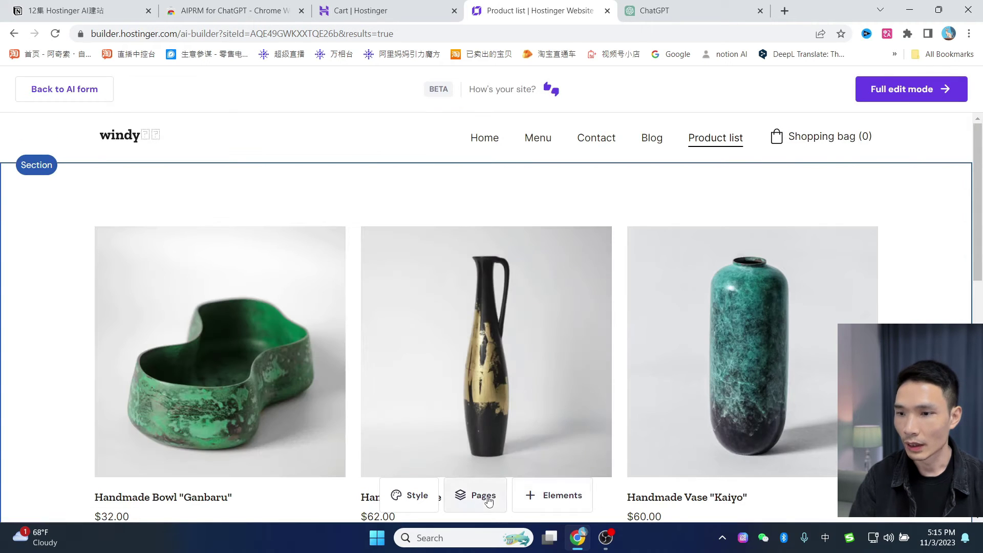
Step: Add a Services page using the centered "Our services" template with three images per row
click(489, 501)
click(499, 460)
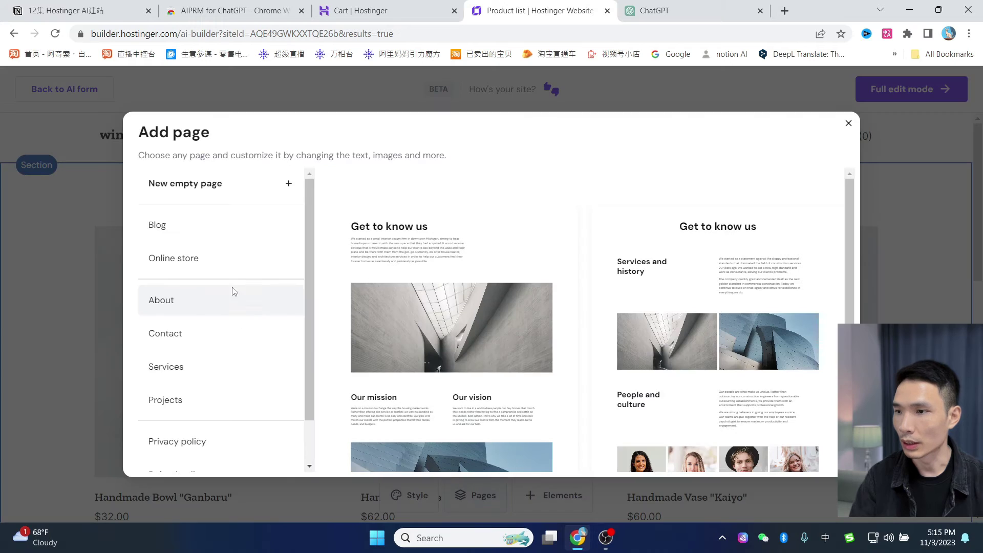
scroll(217, 324, down, 1)
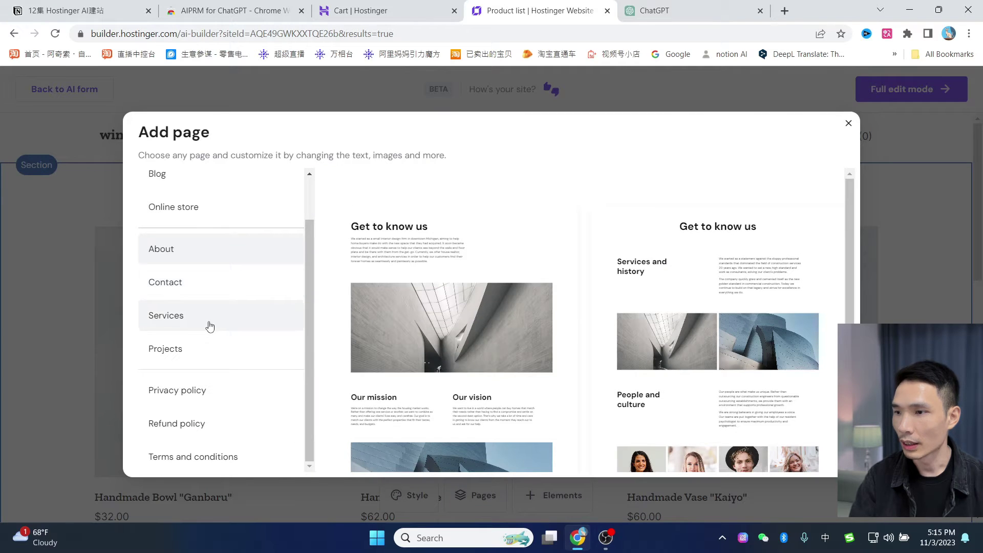
click(170, 317)
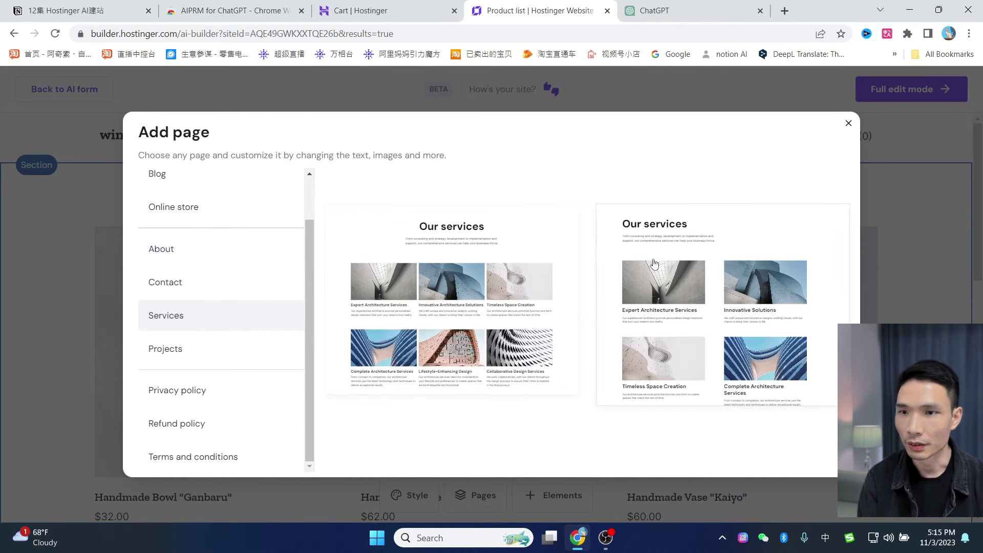
click(492, 289)
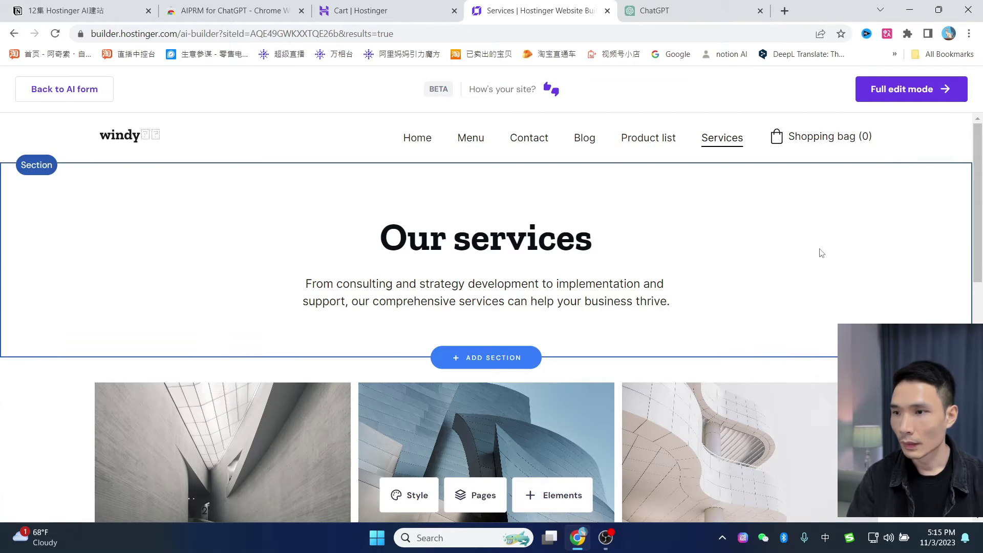
Step: Look over the new Services page, and open the site in full edit mode with the setup checklist dismissed
scroll(836, 245, down, 5)
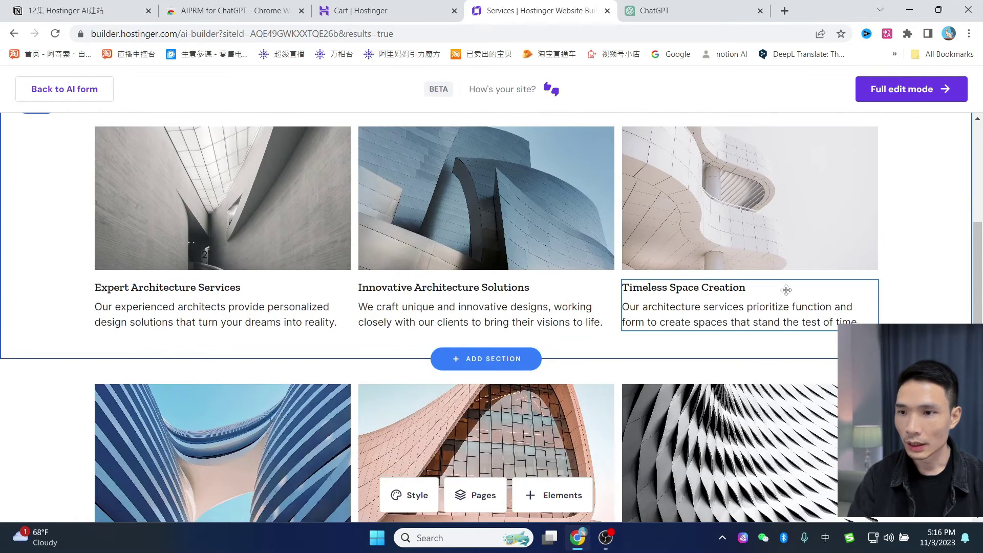
scroll(526, 315, up, 5)
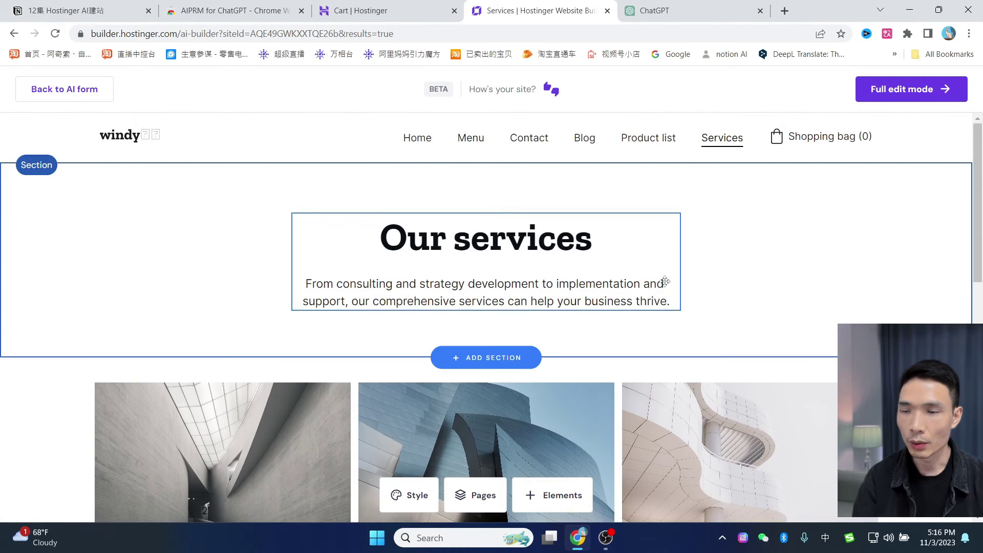
click(910, 95)
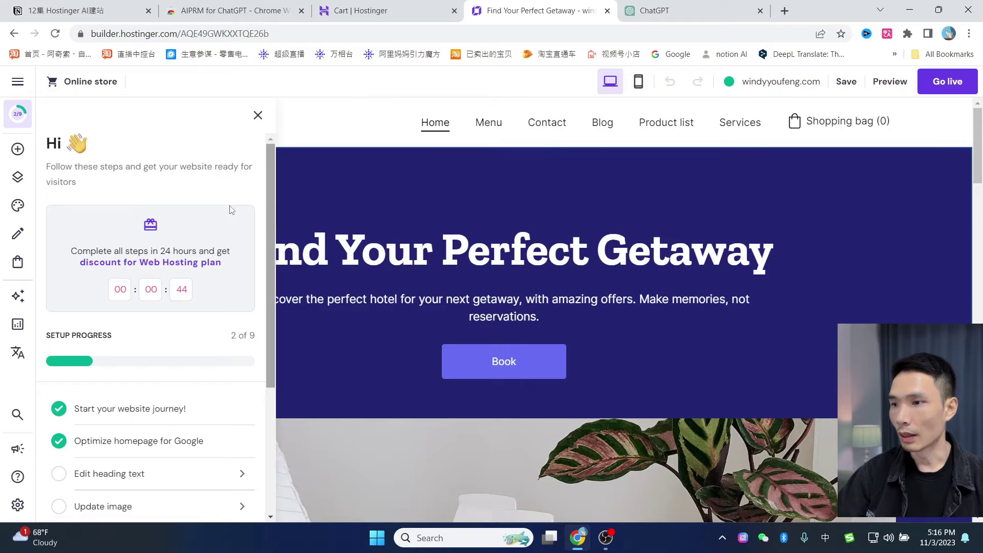
click(258, 116)
click(242, 87)
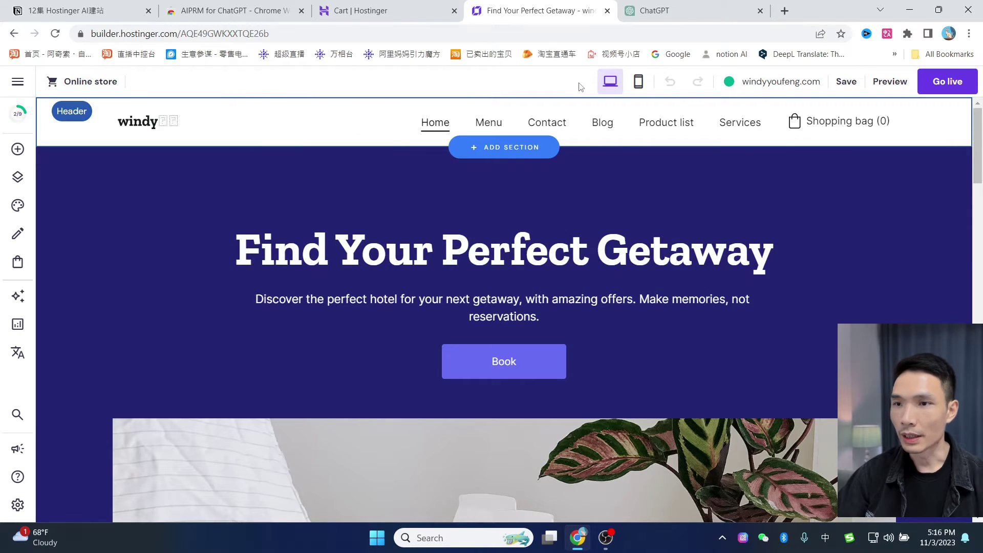
Step: Check the home page in the mobile layout, and save the site from the desktop layout
click(640, 87)
scroll(533, 276, down, 15)
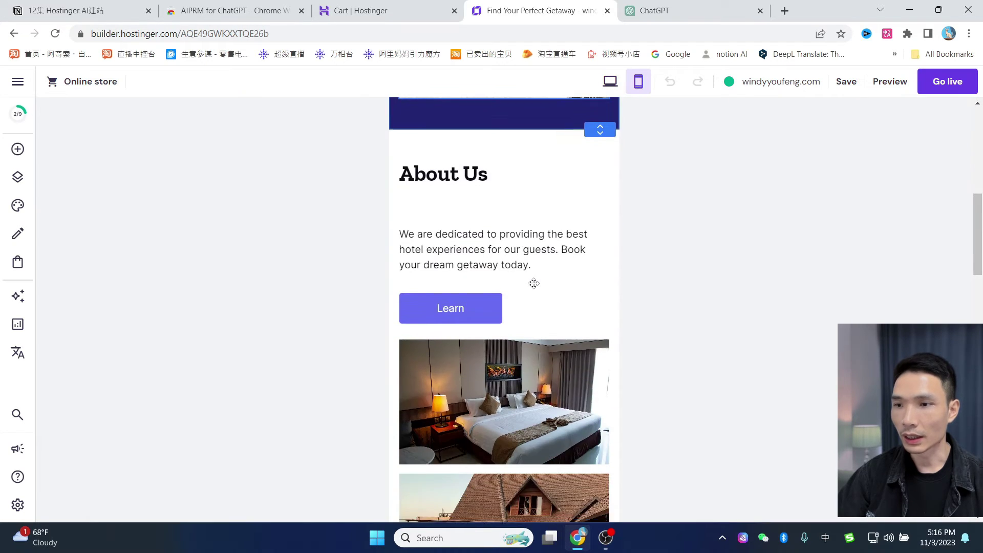
scroll(533, 281, down, 10)
scroll(533, 280, up, 15)
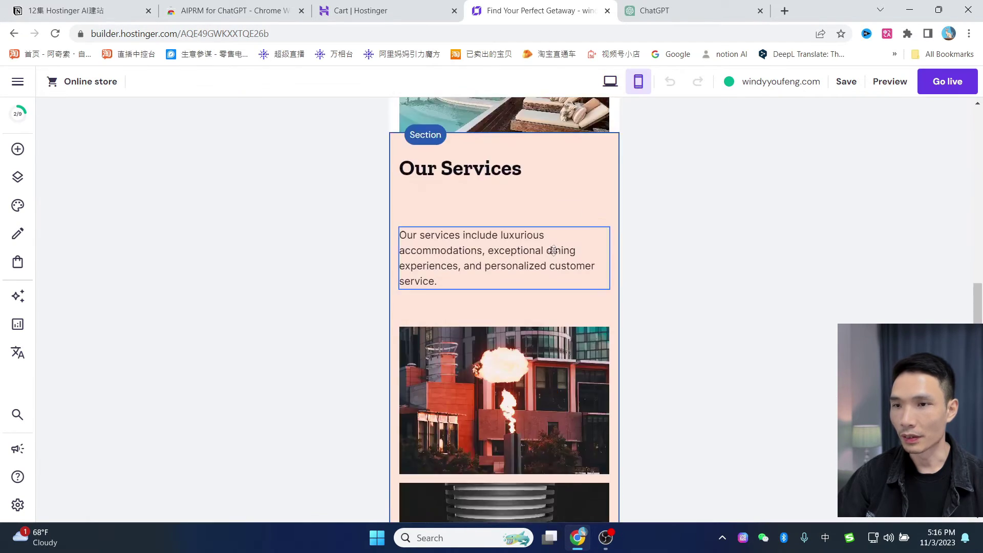
click(610, 81)
scroll(308, 204, up, 10)
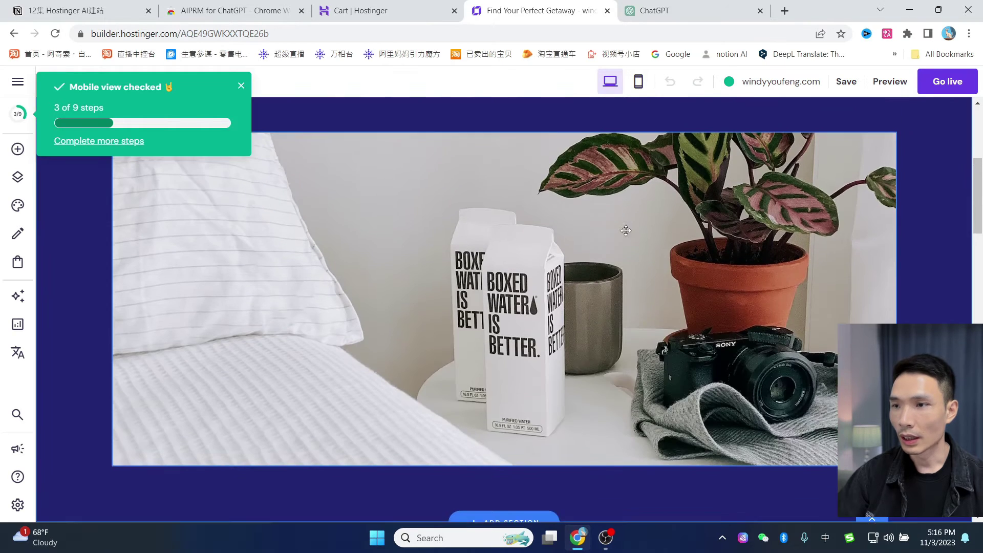
scroll(644, 264, up, 3)
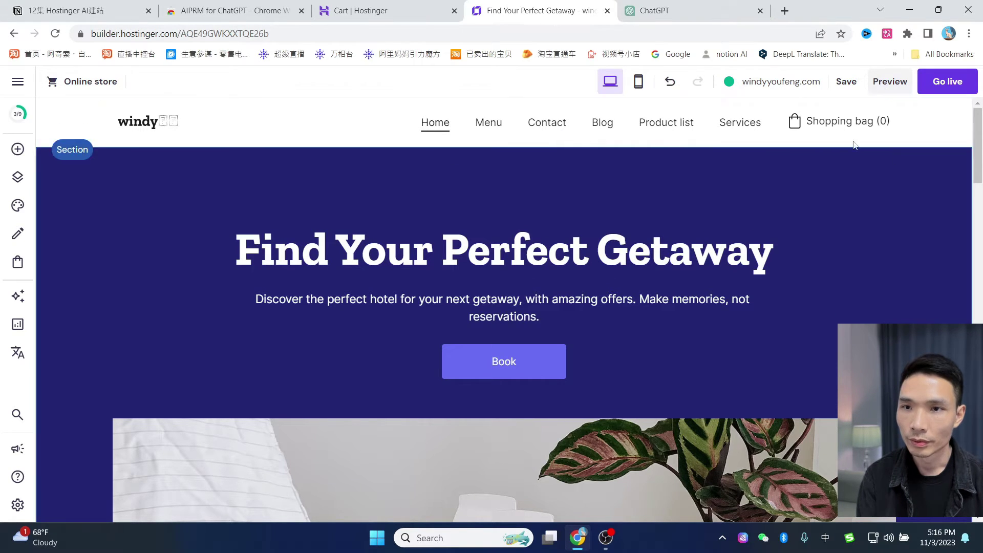
click(847, 81)
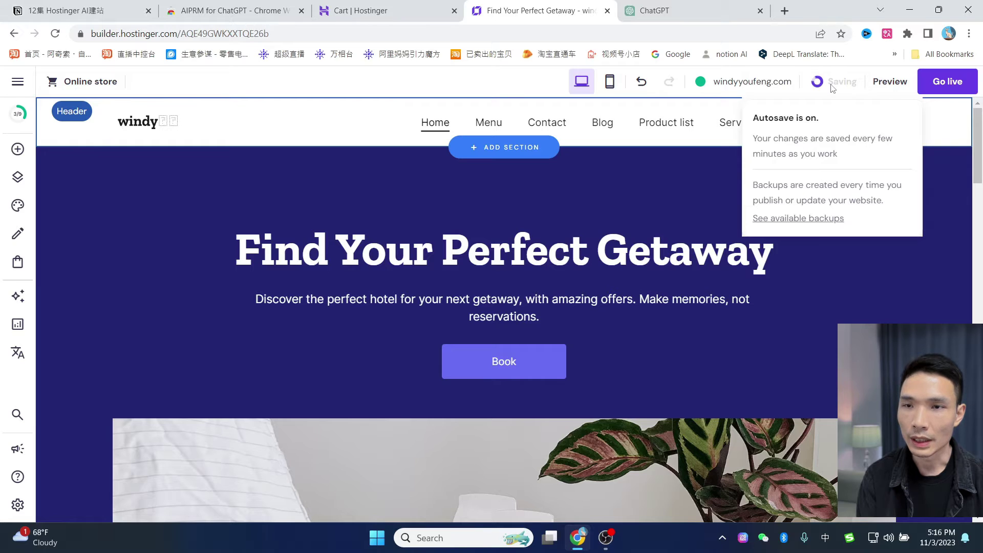
Step: Try hiding the "Find Your Perfect Getaway" heading on desktop and on mobile, restoring its visibility each time
click(588, 261)
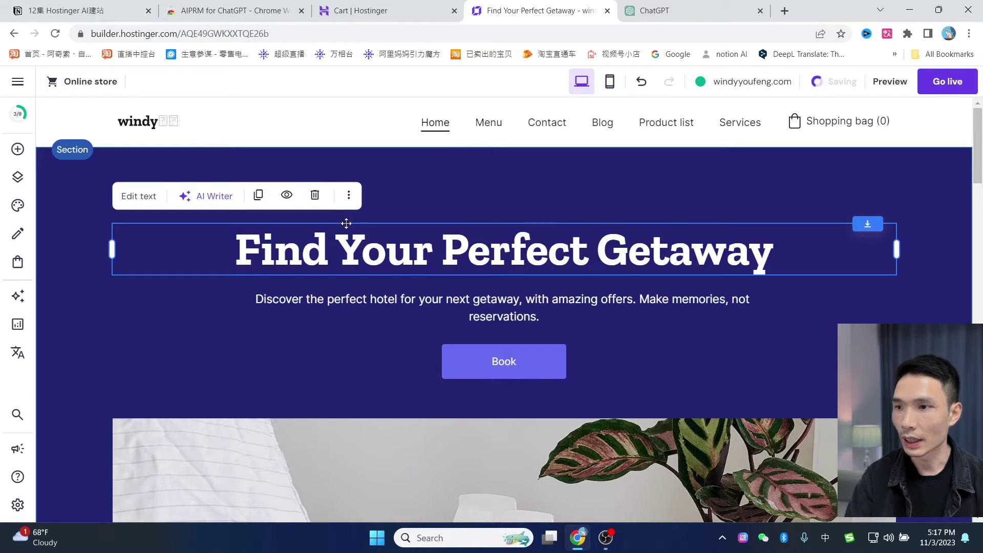
click(286, 198)
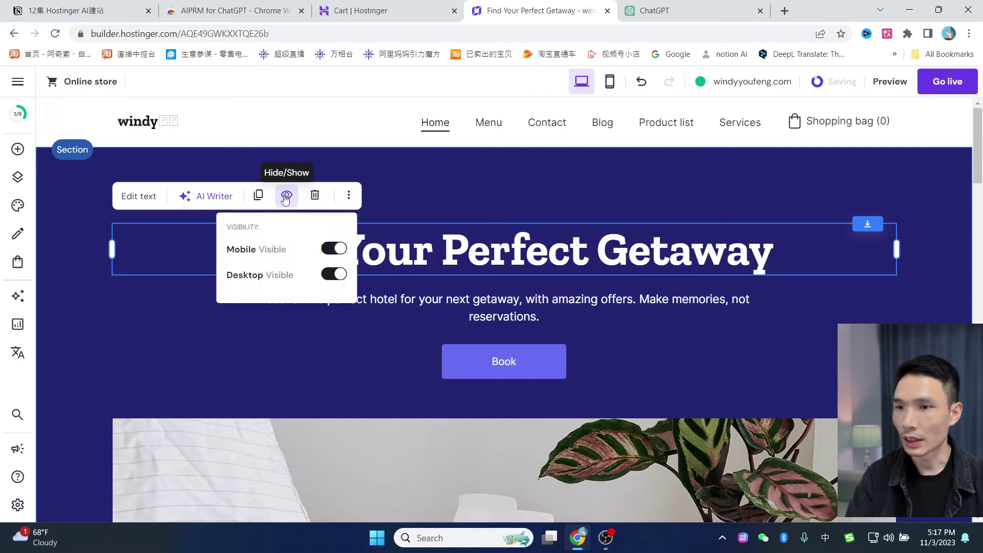
click(334, 275)
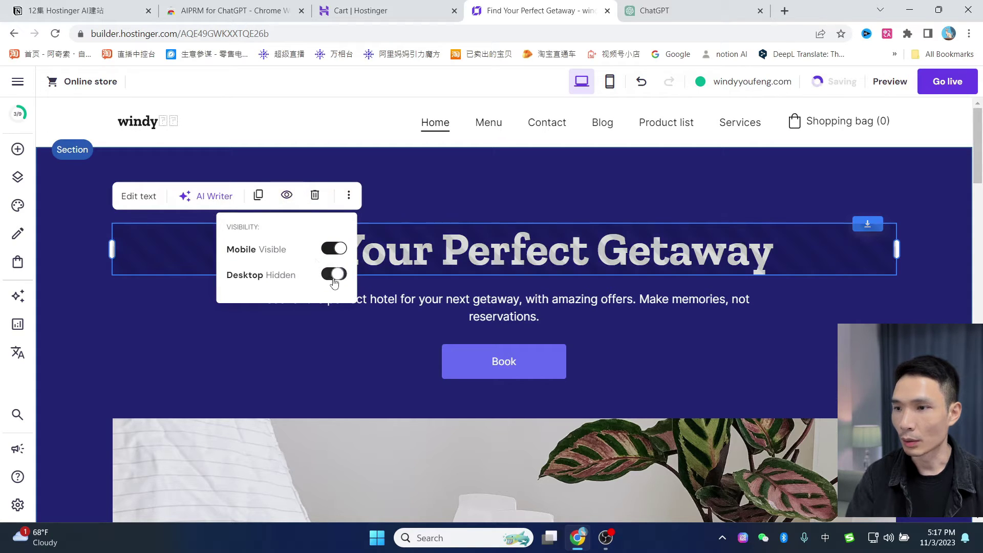
click(332, 276)
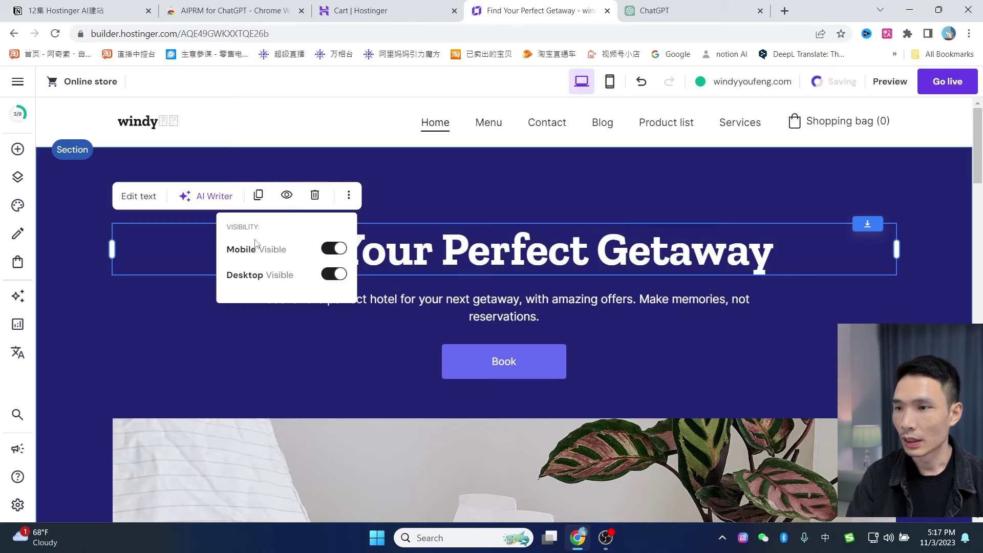
click(336, 250)
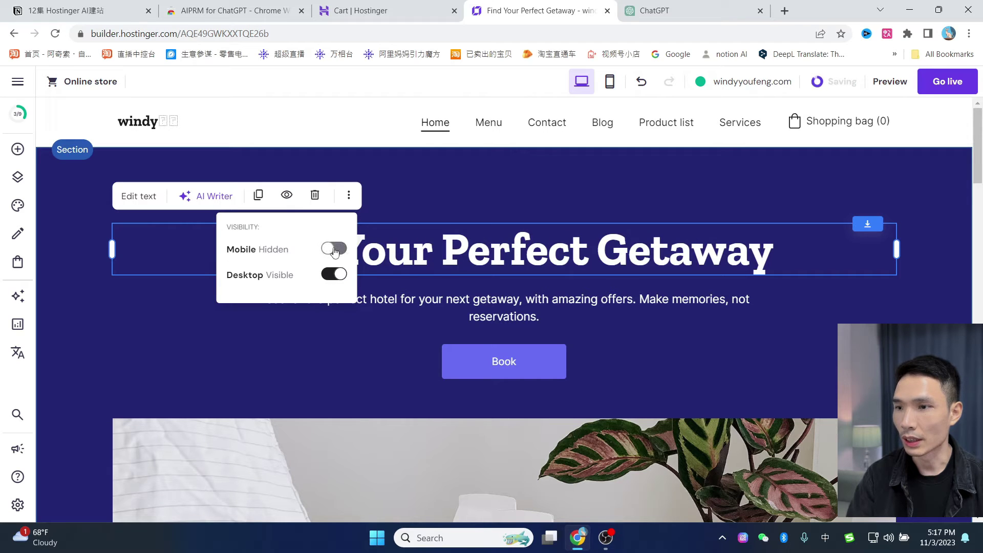
click(334, 250)
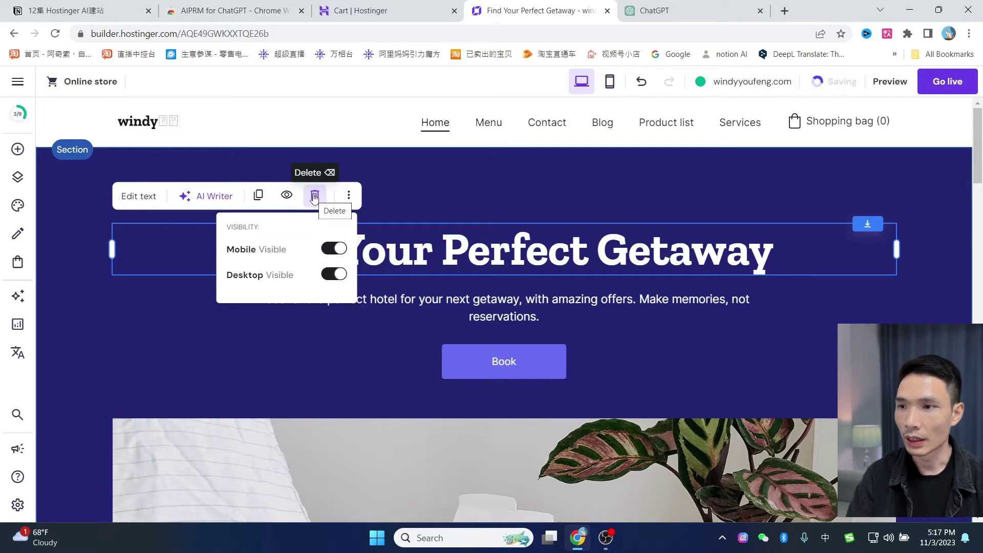
click(349, 195)
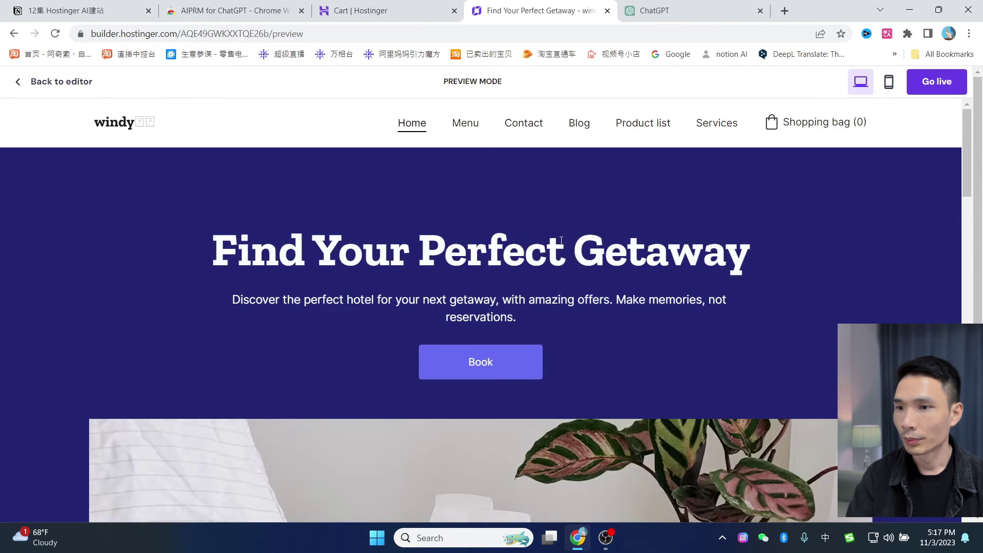
Step: Look over the whole home page in preview mode, from the hero to the Our Services section, and return to the editor
scroll(622, 216, down, 2)
scroll(619, 322, up, 2)
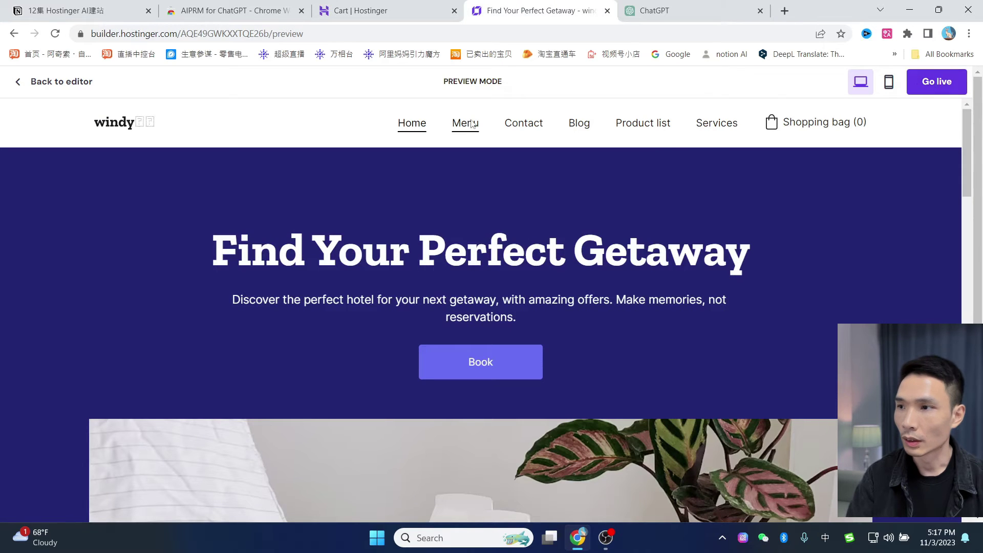
scroll(674, 307, down, 5)
scroll(764, 202, down, 3)
scroll(766, 256, up, 6)
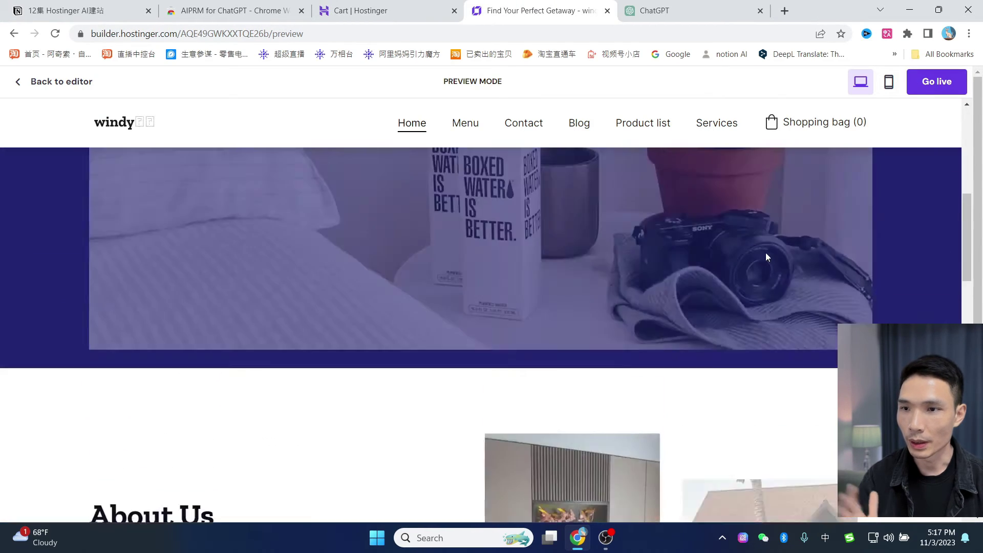
scroll(757, 261, down, 5)
scroll(750, 269, down, 8)
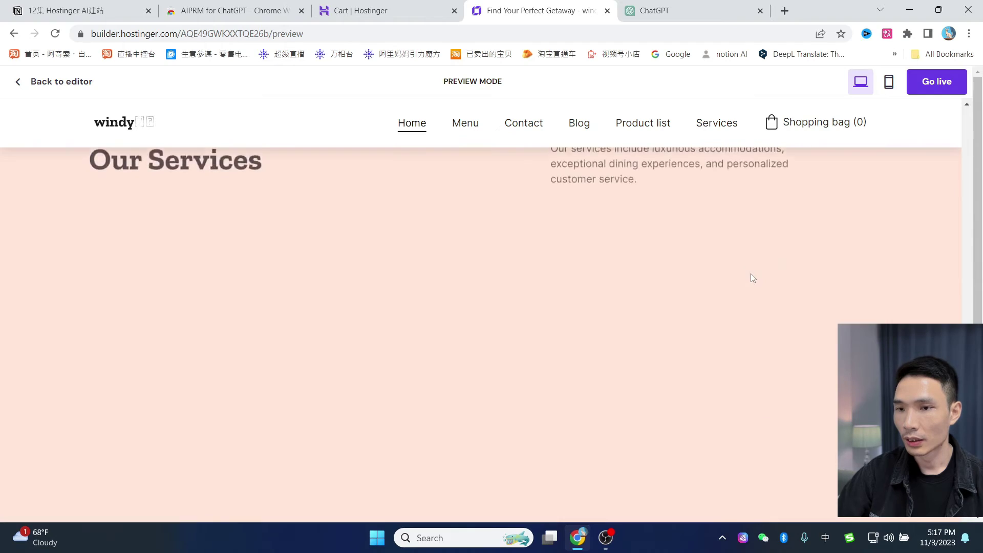
scroll(758, 264, up, 3)
scroll(761, 263, down, 5)
scroll(762, 263, up, 4)
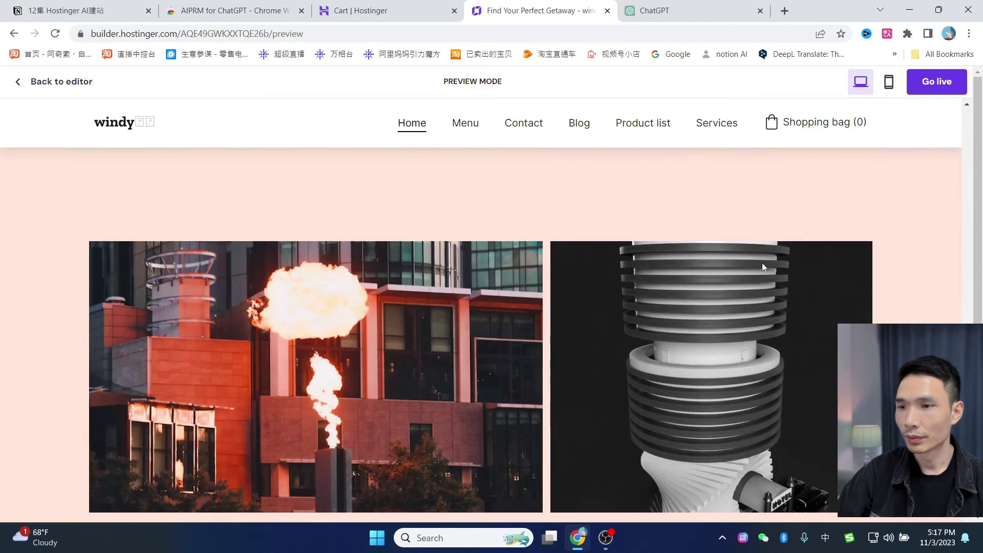
scroll(763, 262, down, 6)
scroll(763, 265, down, 3)
scroll(768, 263, up, 15)
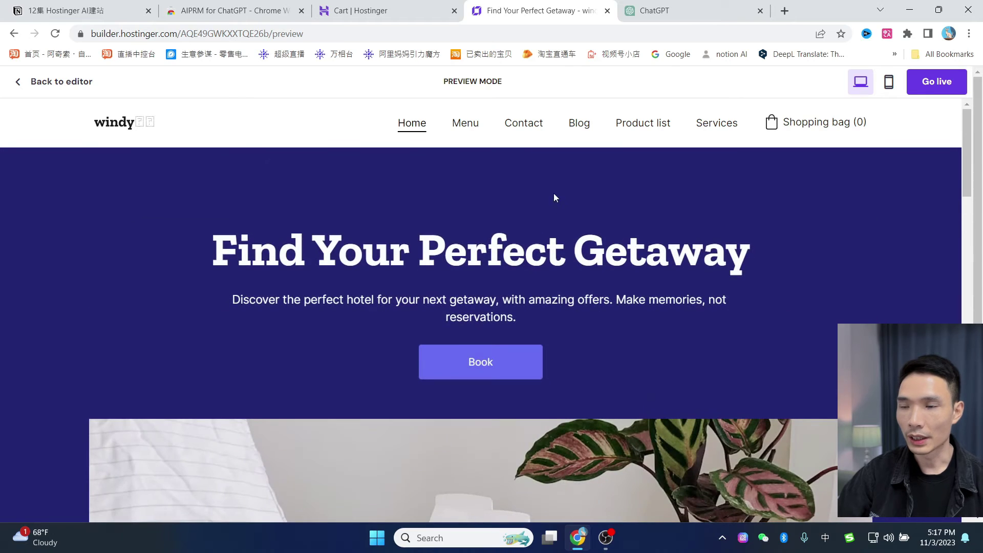
click(57, 83)
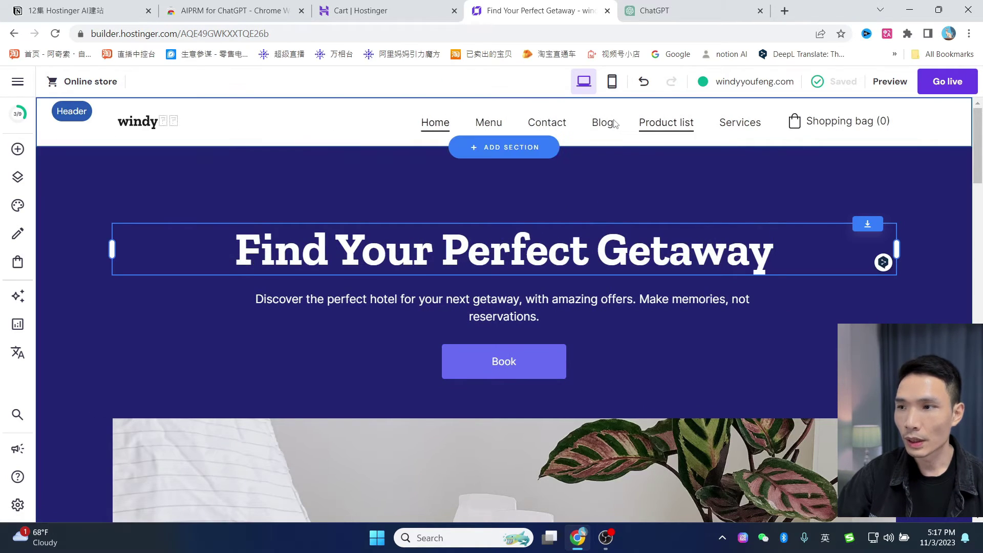
Step: Browse the media library from the header's logo settings, checking the free images, documents, images and own library, and close it without changing the logo
click(377, 123)
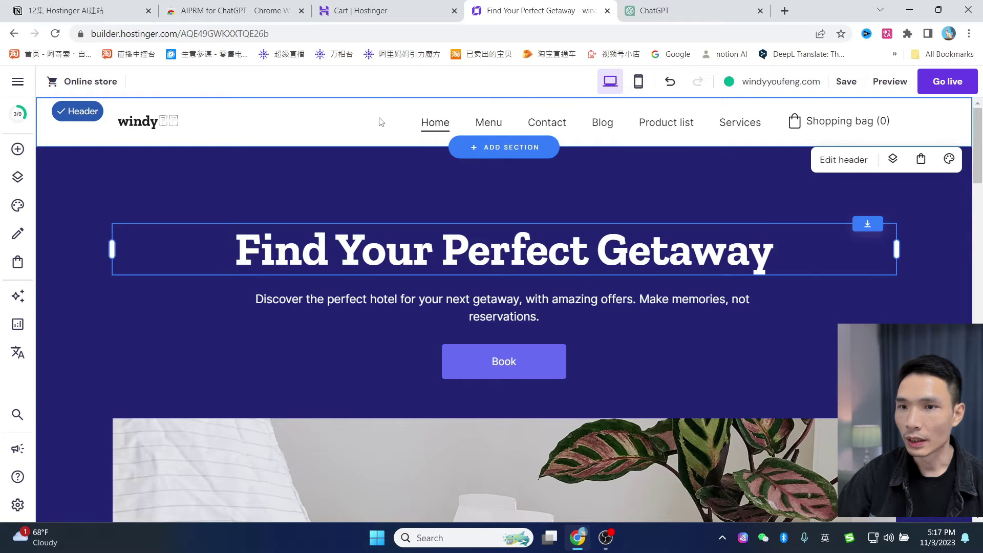
click(845, 160)
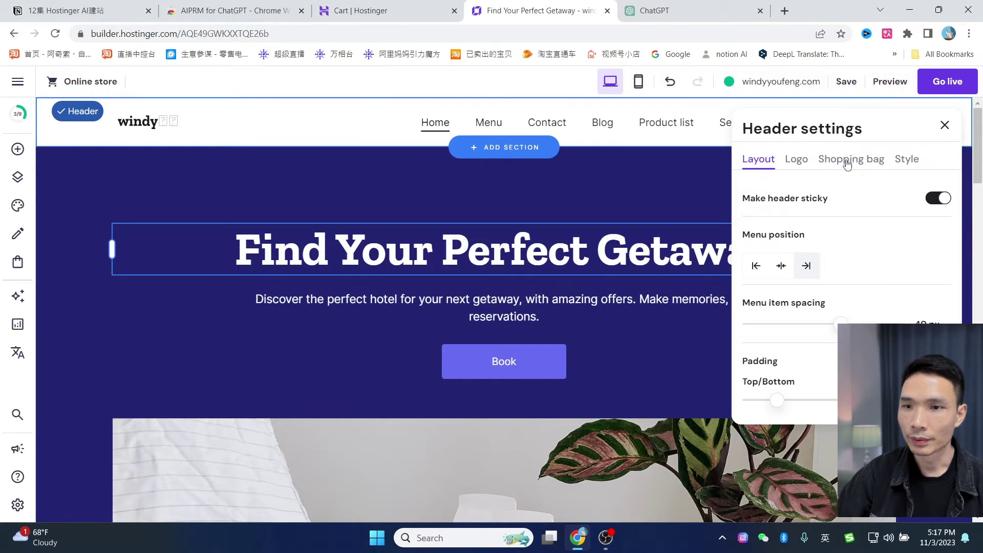
click(796, 159)
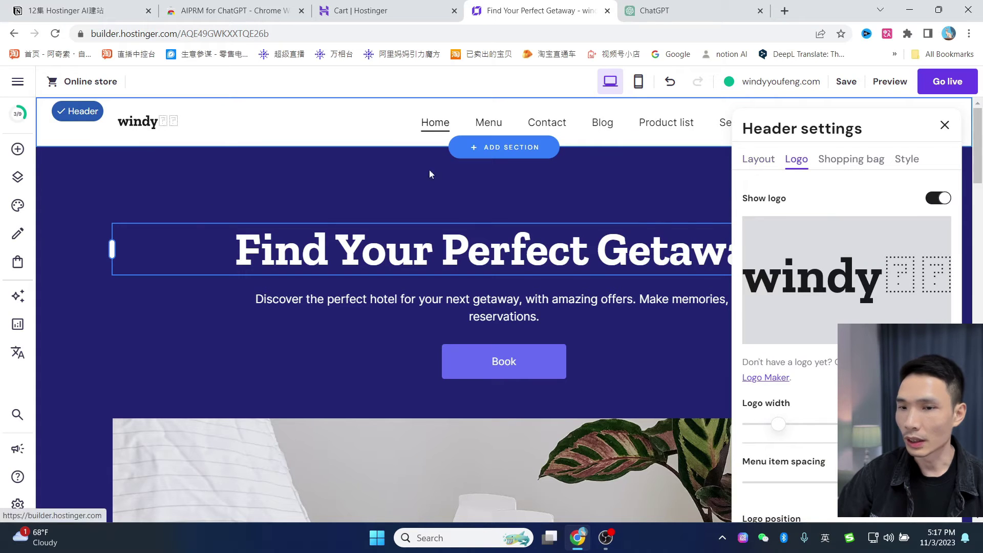
click(856, 283)
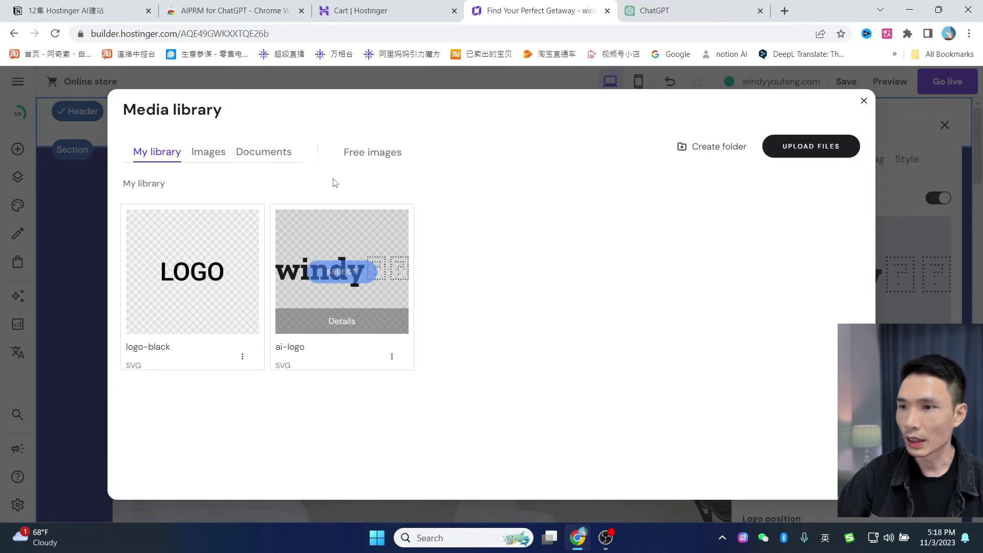
click(396, 156)
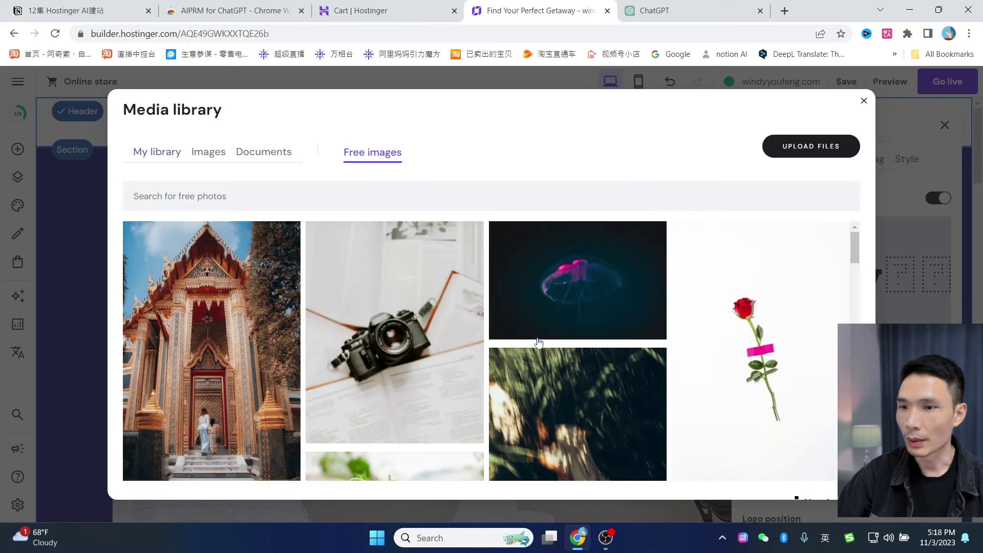
scroll(538, 342, down, 10)
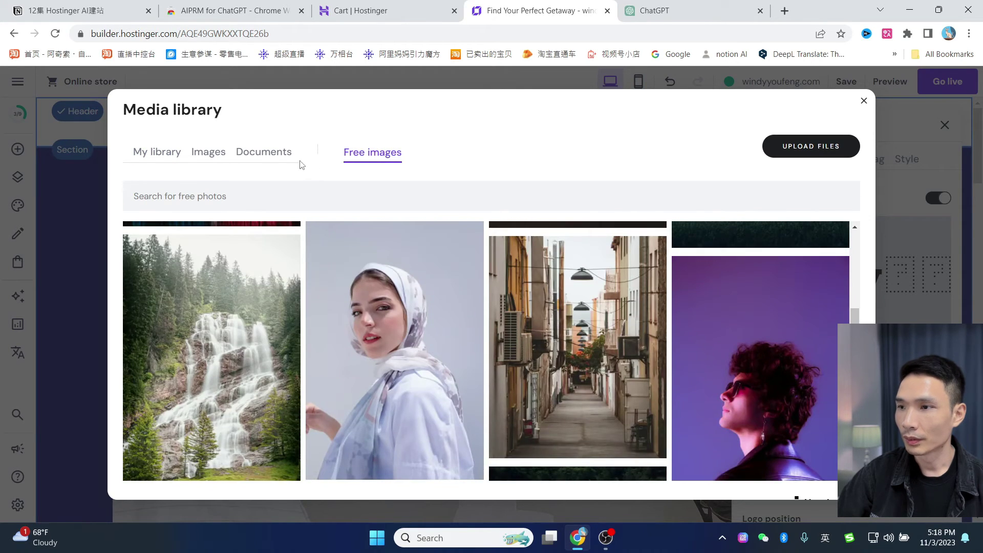
click(248, 154)
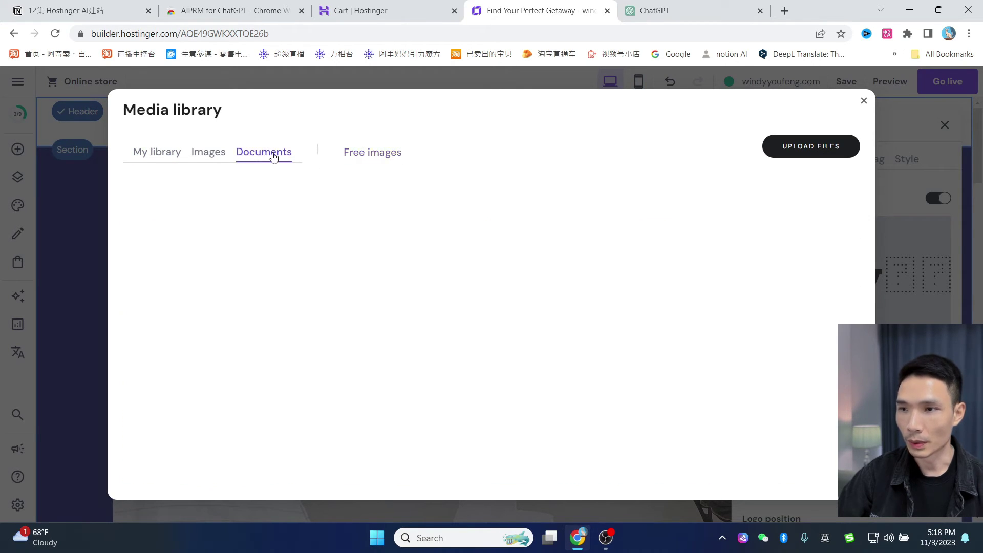
click(207, 157)
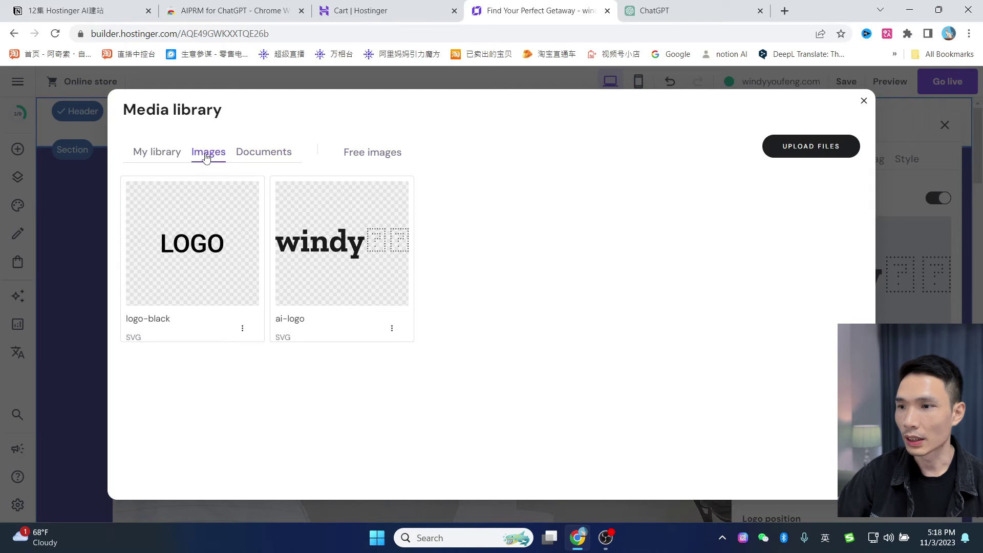
click(160, 158)
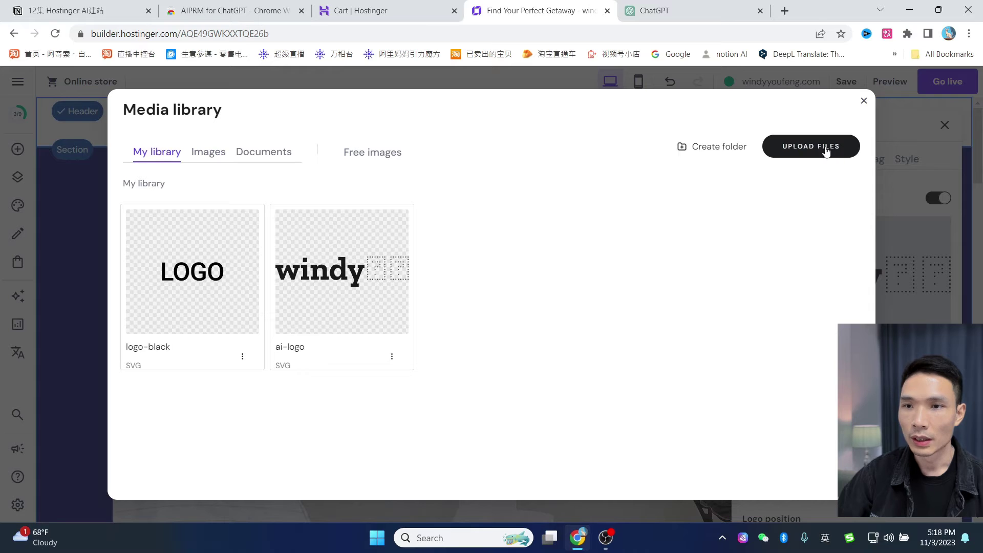
click(864, 100)
Step: Try the header's menu position options, keep the menu centered, and set the menu item spacing to 35 px
click(768, 162)
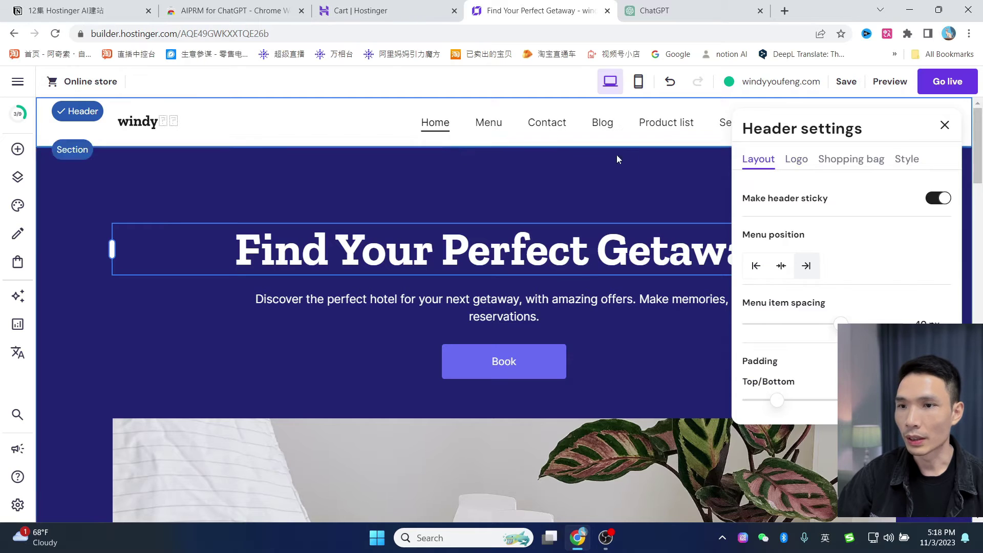
click(756, 266)
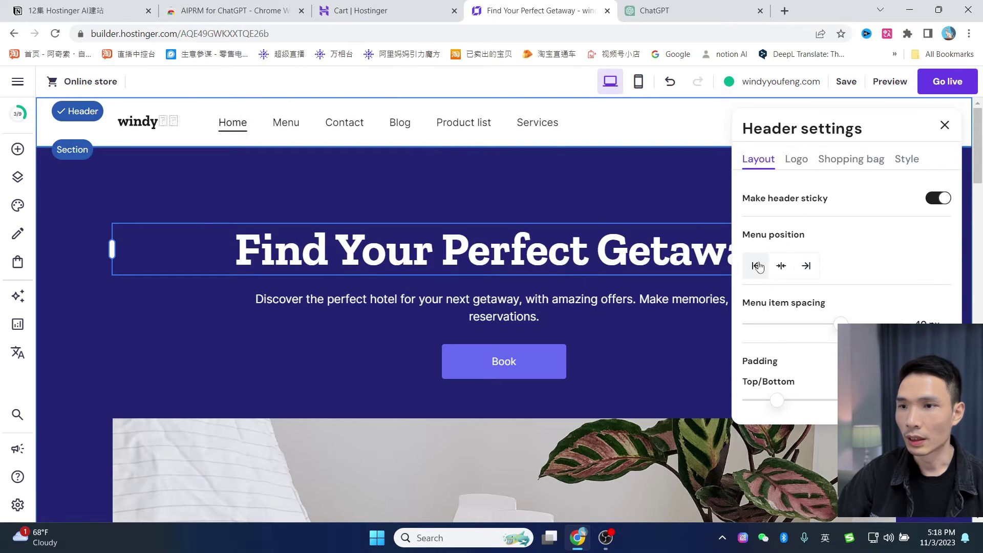
click(782, 267)
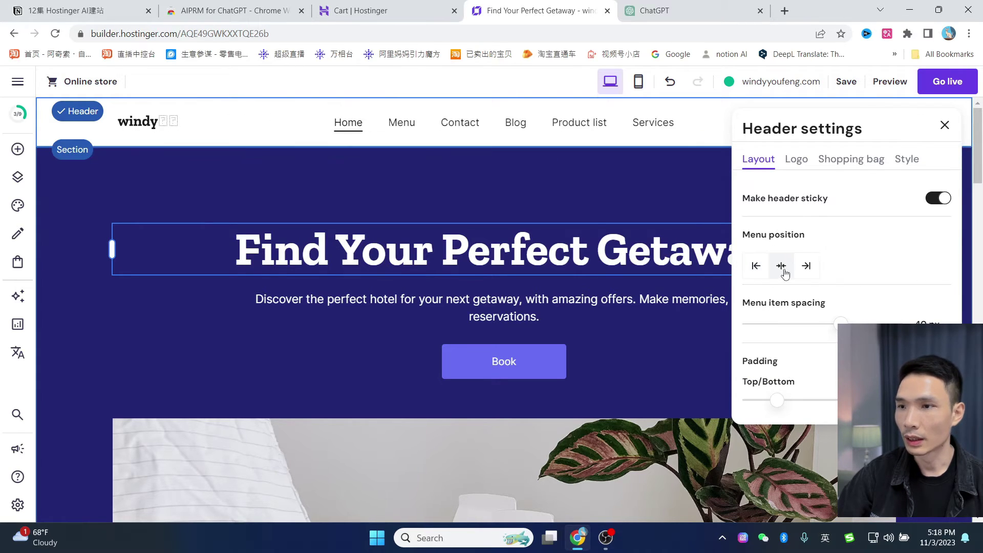
click(808, 267)
click(782, 267)
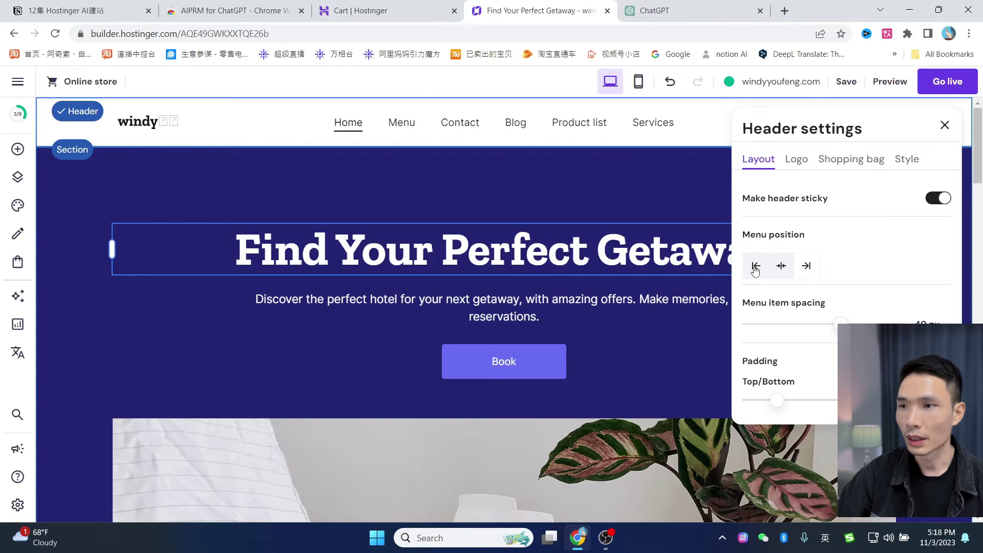
click(757, 266)
click(792, 267)
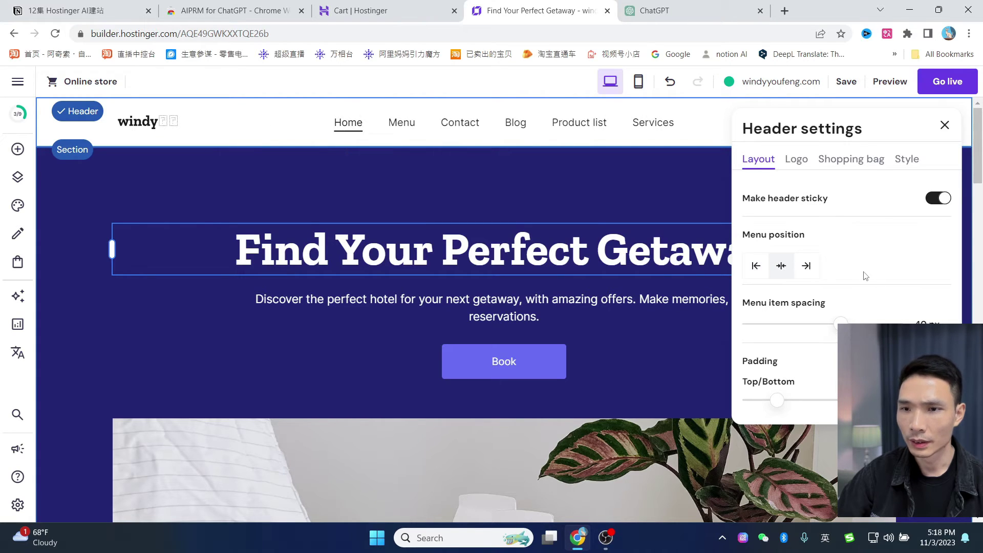
mouse_move(841, 324)
mouse_down()
mouse_move(881, 324)
mouse_move(787, 316)
mouse_move(851, 315)
mouse_move(829, 316)
mouse_up()
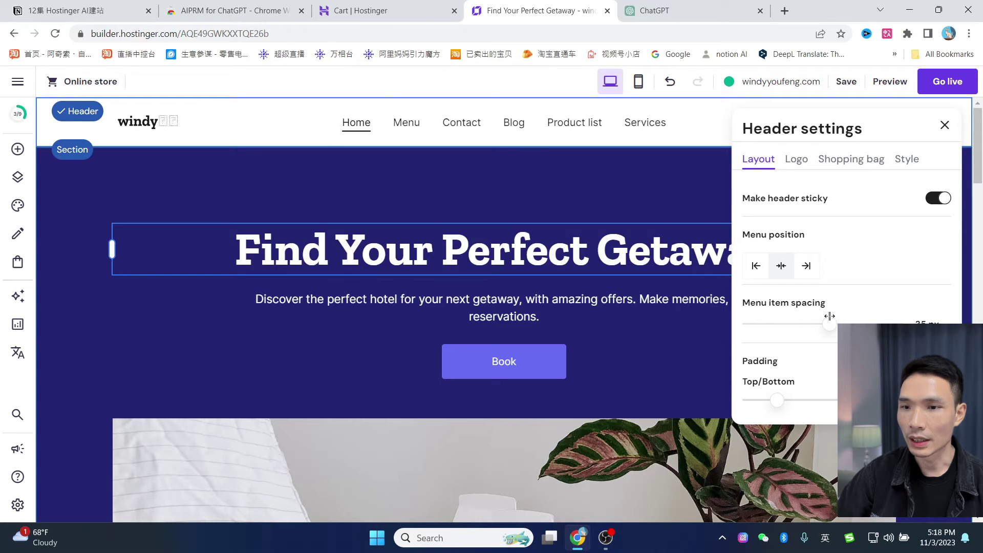
Step: Examine the header's logo options and its shopping bag settings
click(785, 161)
scroll(830, 255, down, 5)
scroll(942, 304, up, 5)
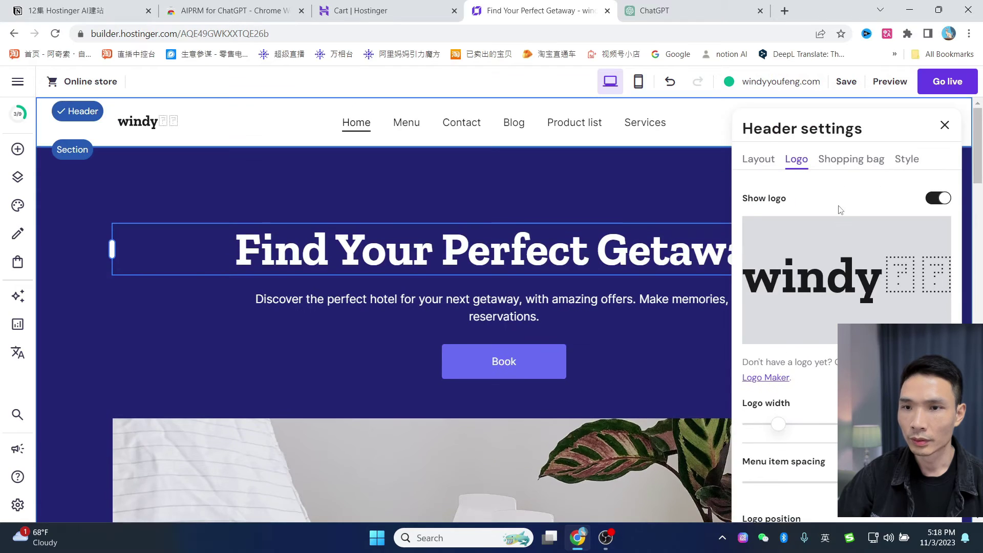
click(842, 171)
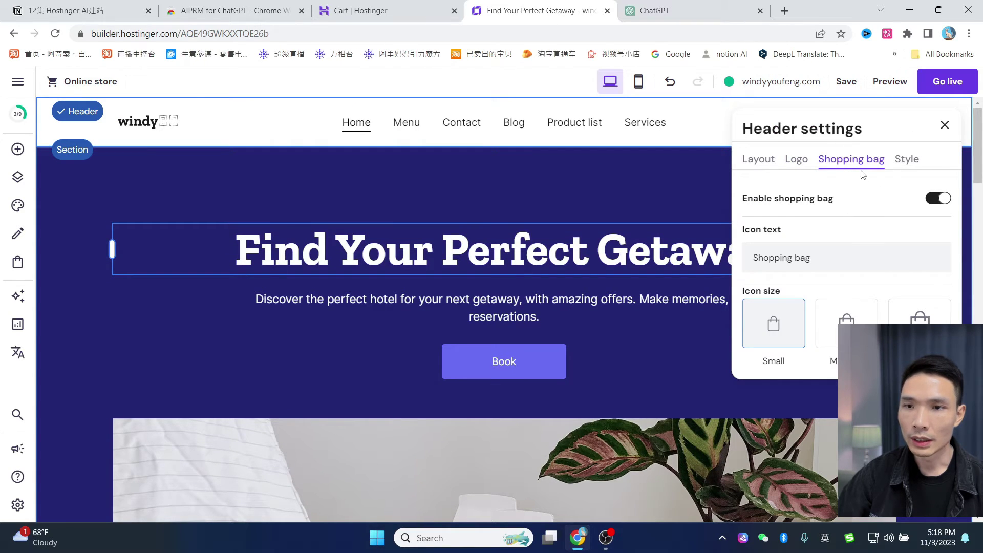
Step: Set the header's shopping bag icon to a larger size and close the header settings
click(945, 125)
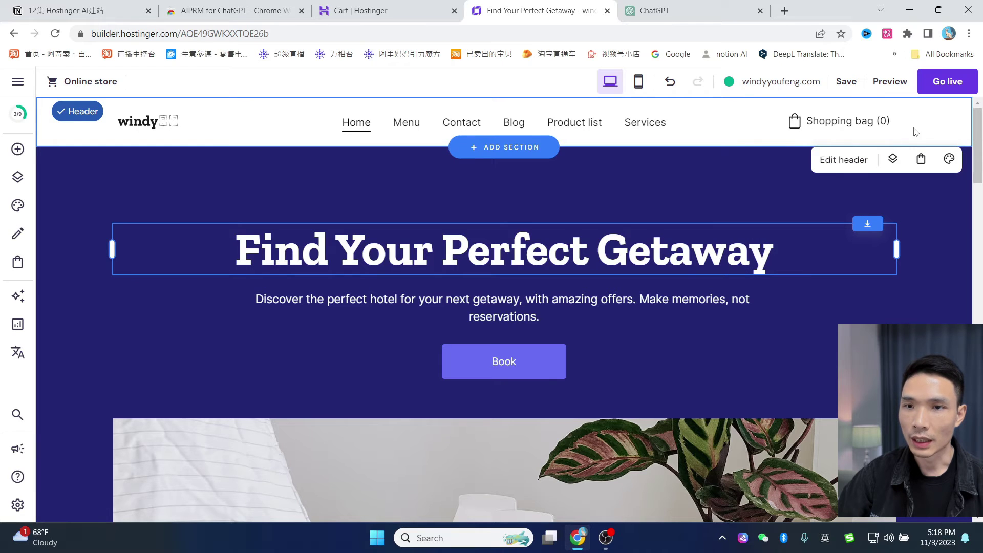
click(842, 161)
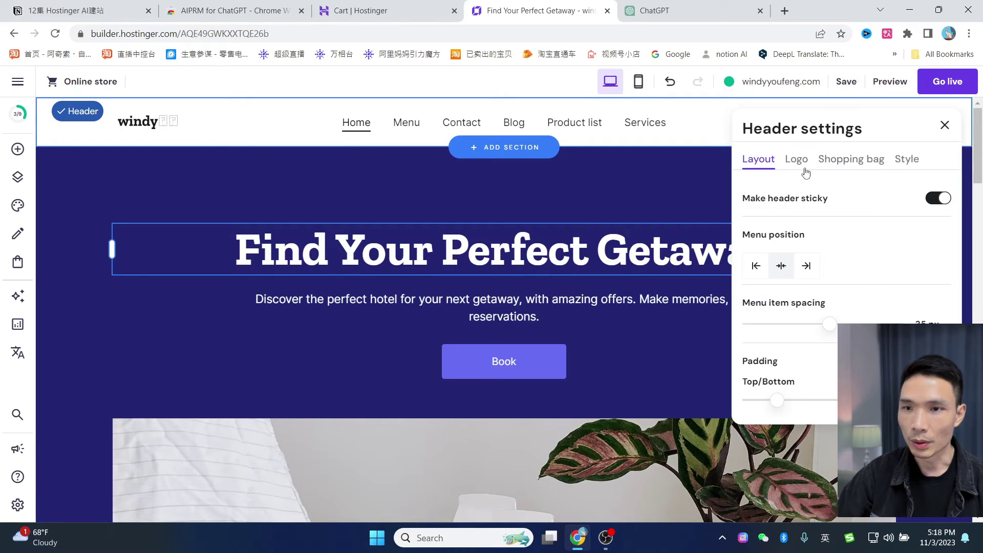
click(796, 167)
click(862, 162)
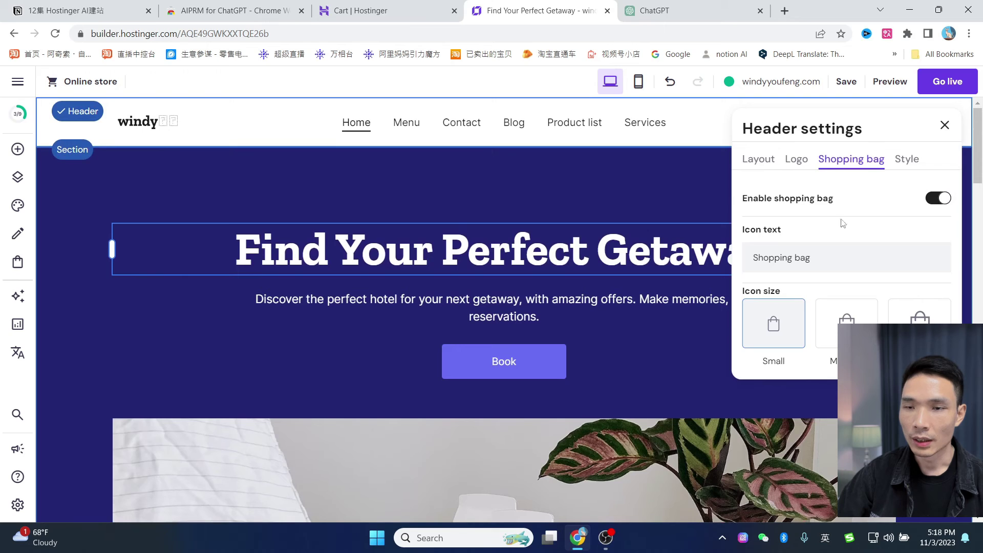
click(686, 127)
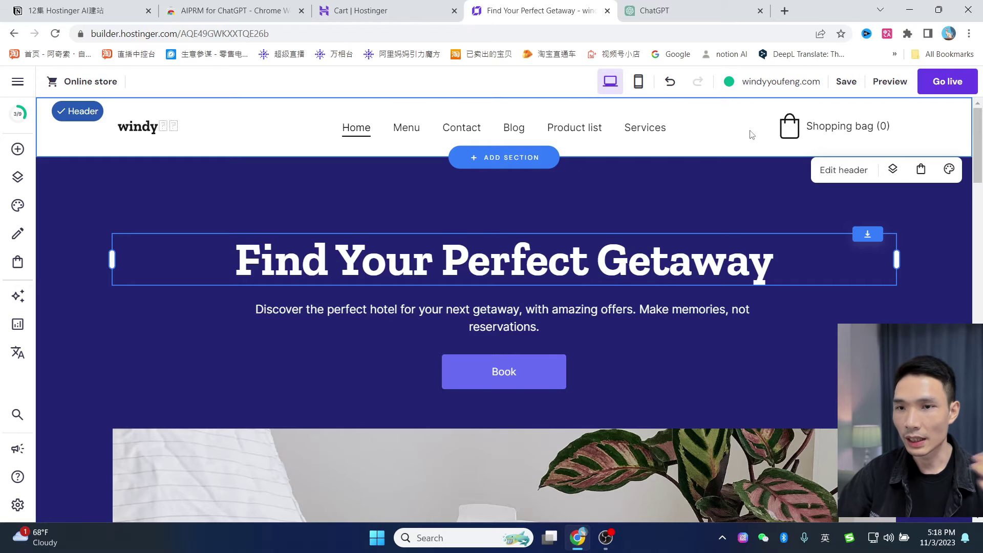
Step: Examine the header's style settings, including its background, transparency and text options
click(842, 170)
click(905, 162)
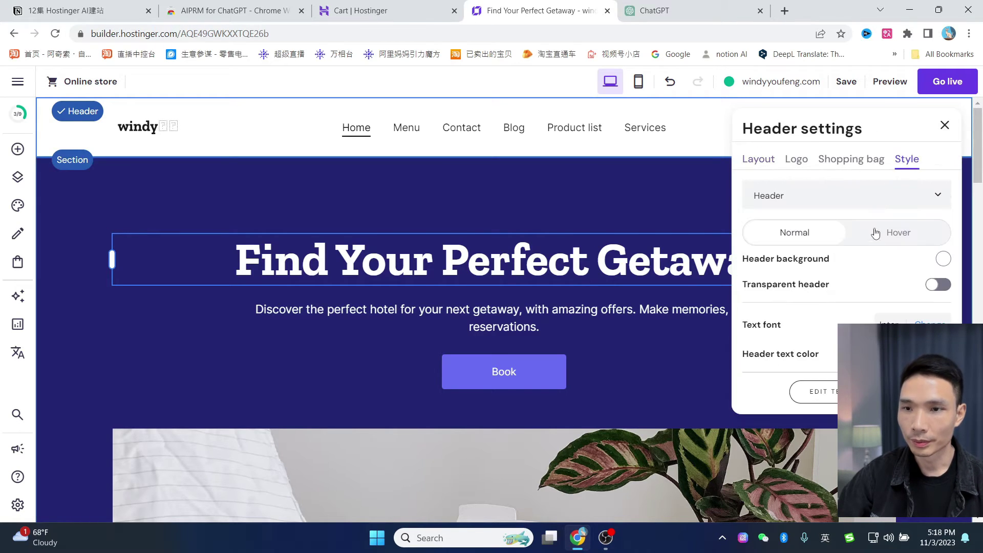
scroll(845, 241, down, 2)
scroll(917, 277, up, 2)
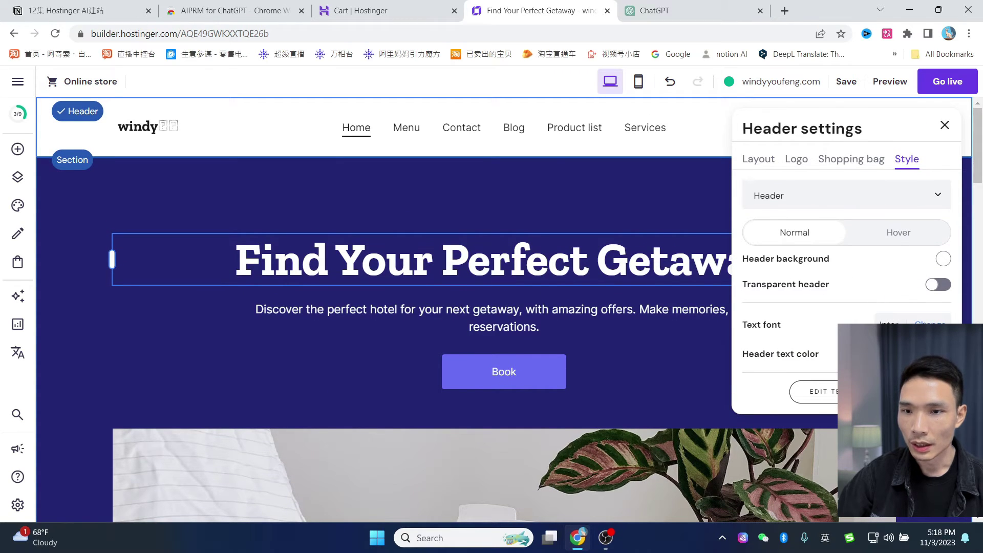
Step: Set the header's text font to Noto Sans JP
click(930, 324)
scroll(774, 307, down, 2)
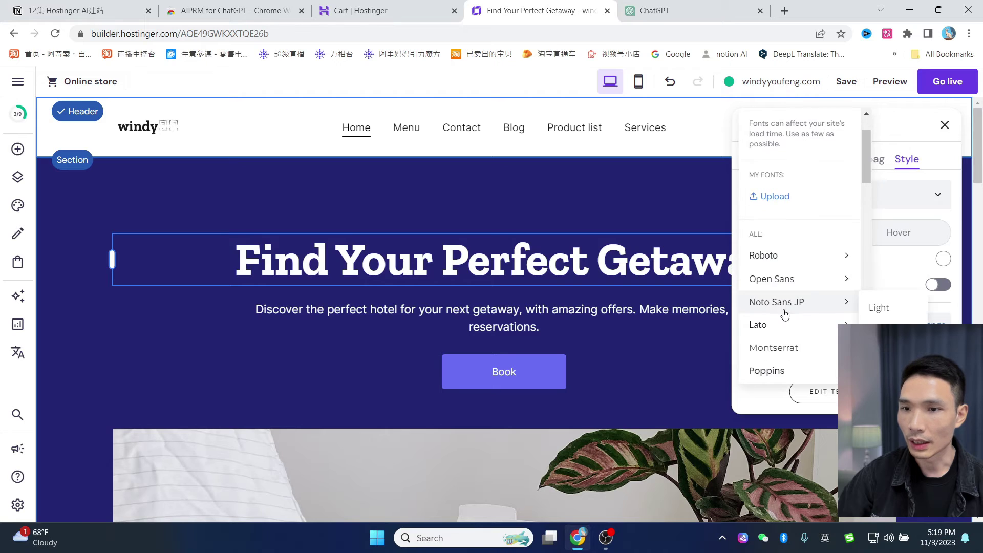
click(770, 302)
scroll(771, 302, down, 2)
scroll(771, 302, up, 2)
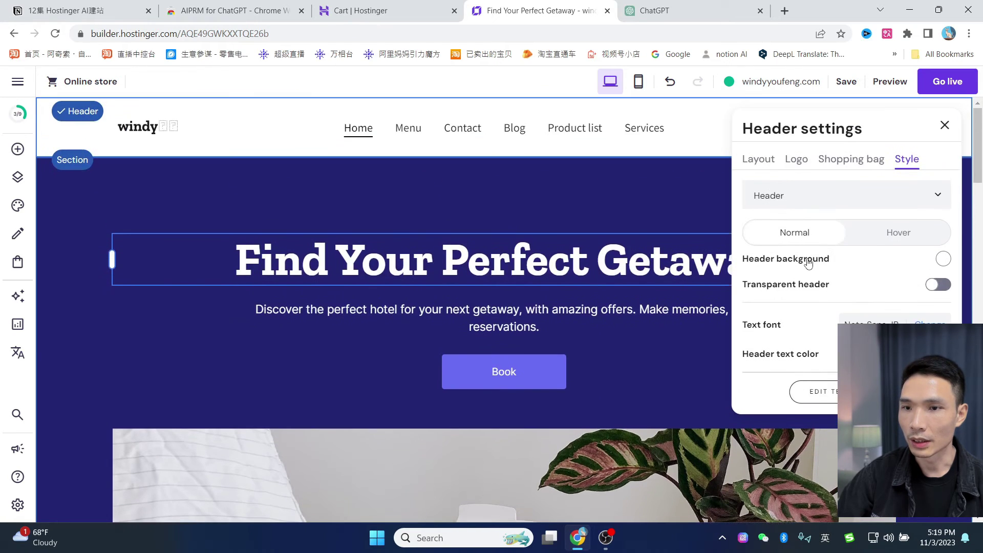
scroll(808, 263, down, 2)
scroll(810, 307, up, 2)
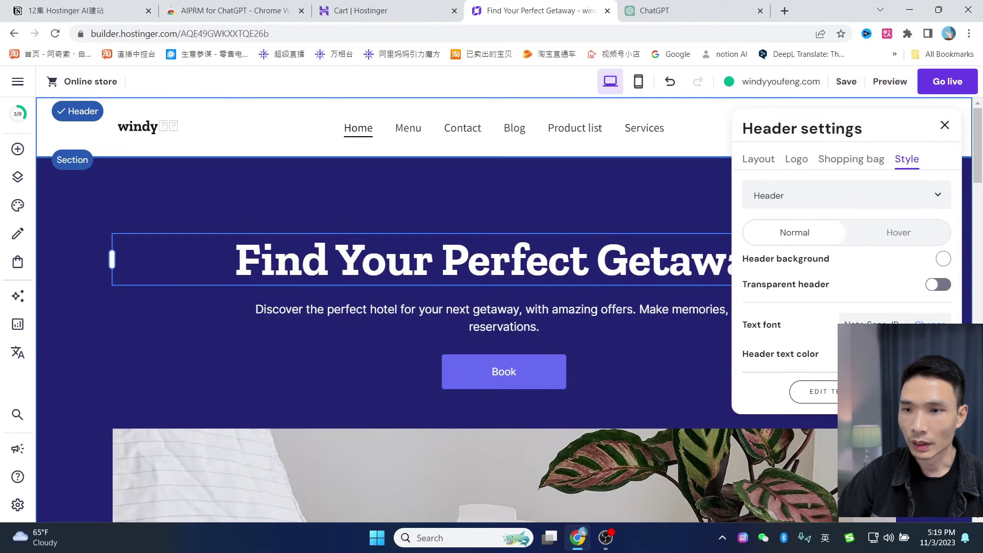
Step: Set the header's text font to Oswald and close the header settings
click(927, 322)
scroll(781, 272, down, 5)
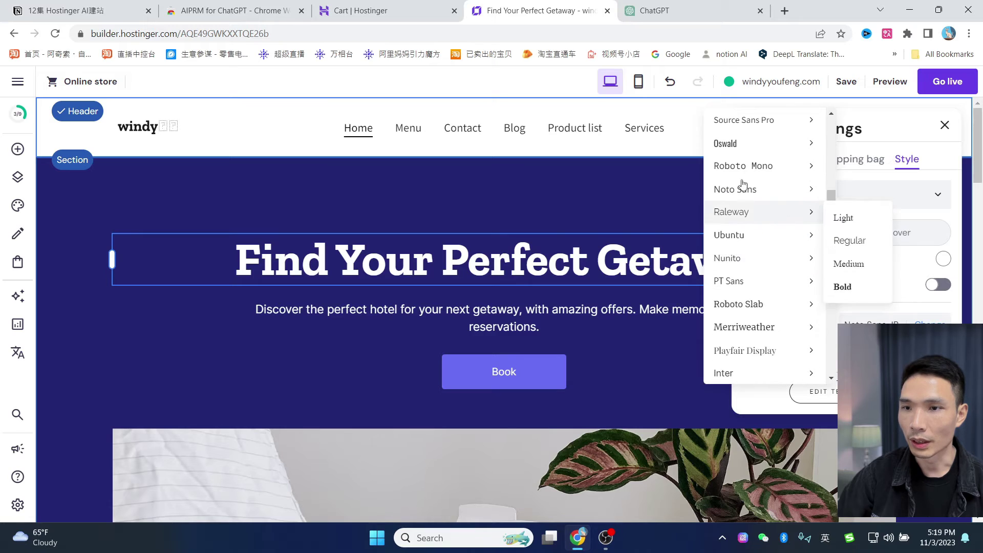
click(730, 146)
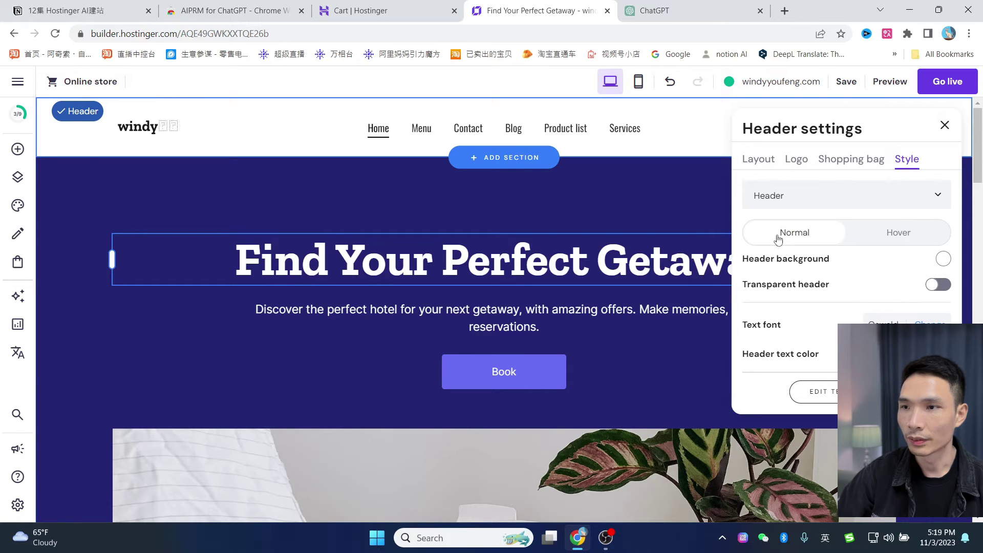
click(945, 125)
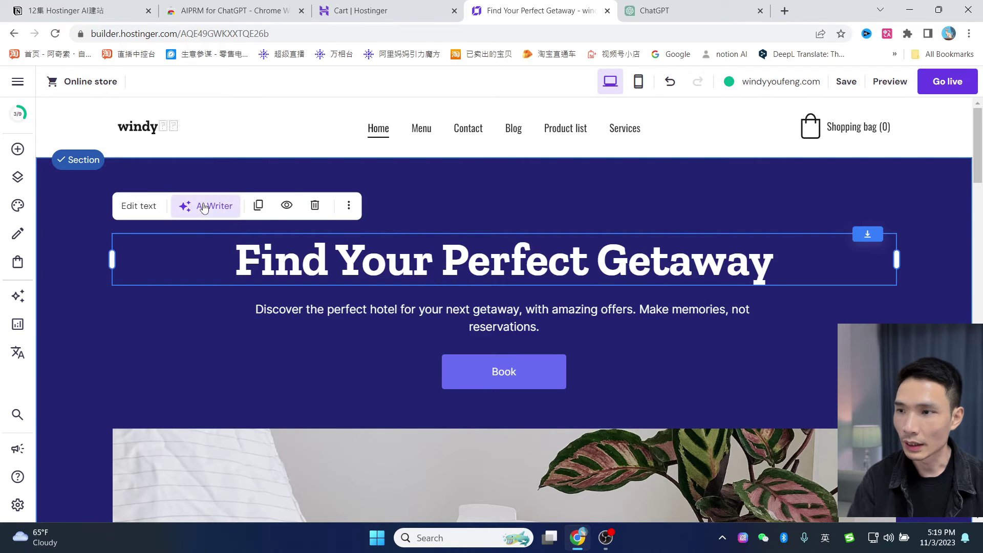
Step: Edit the hero heading's text and change its font to a lighter Zilla Slab weight
click(157, 212)
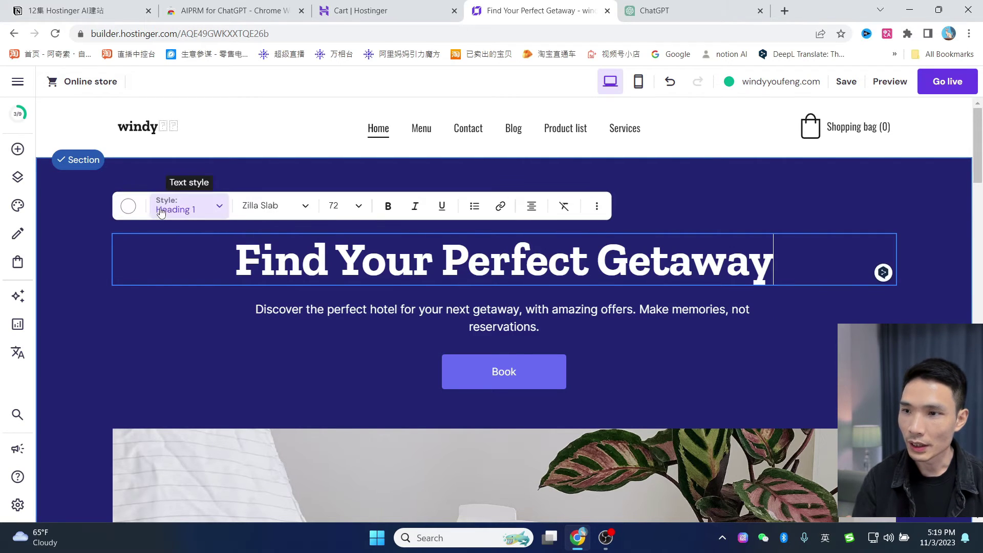
click(284, 217)
mouse_move(268, 313)
click(267, 257)
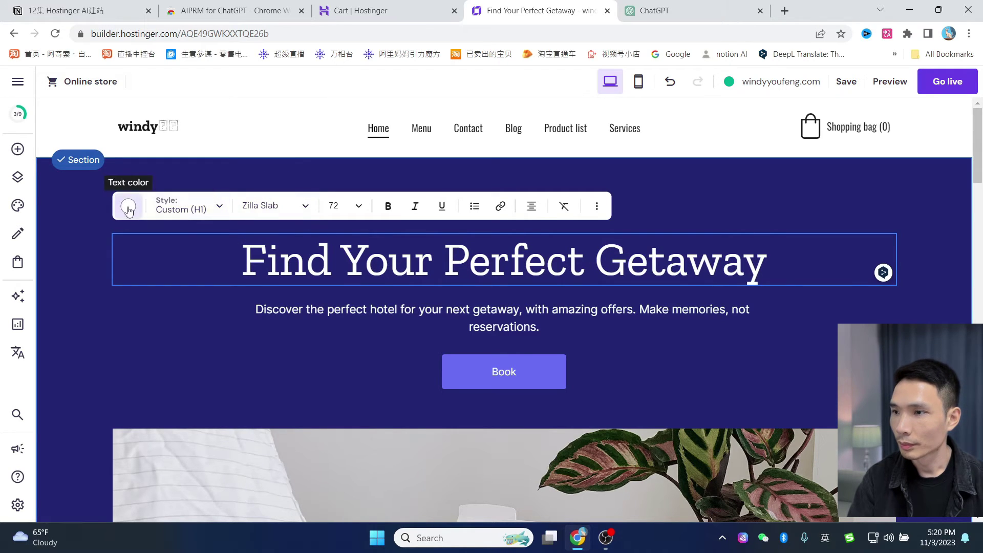
Step: Try the Heading 2 and Heading 4 styles on the hero heading and color its text white (#ffffff)
click(220, 207)
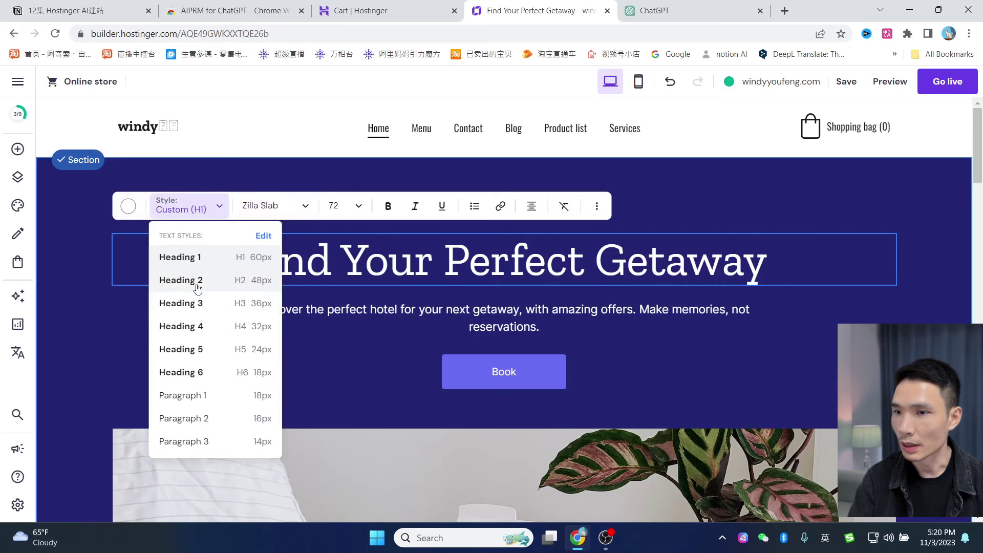
click(197, 281)
click(205, 214)
click(197, 325)
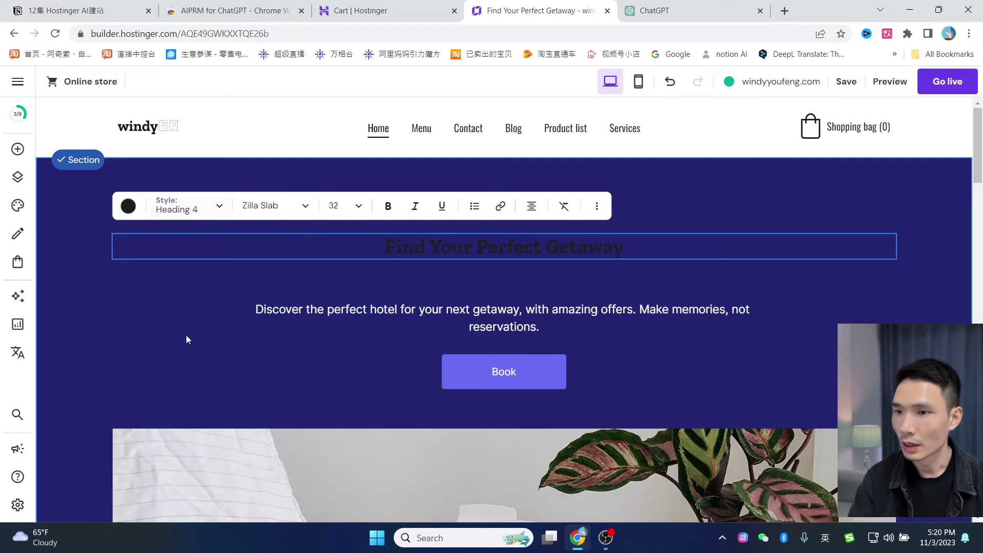
click(193, 210)
click(128, 206)
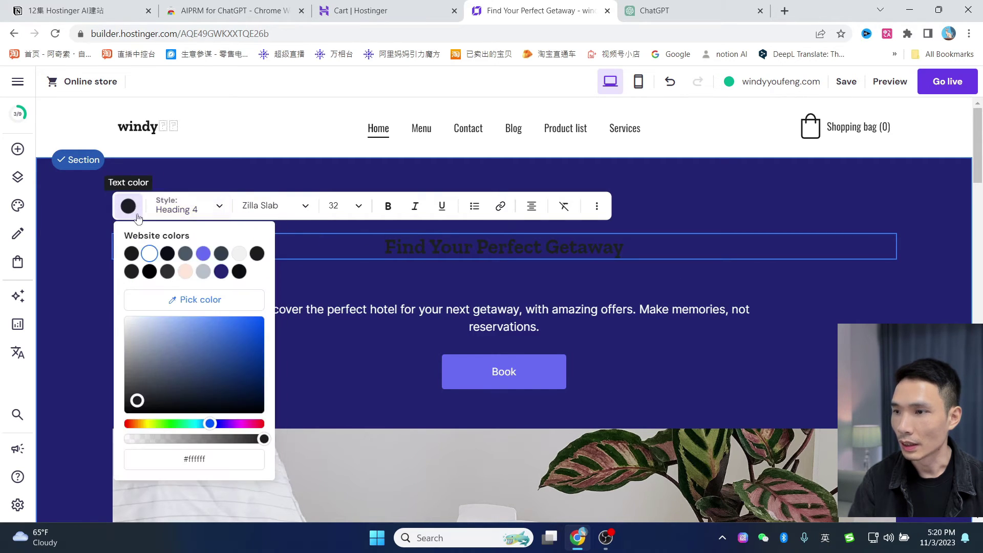
click(150, 254)
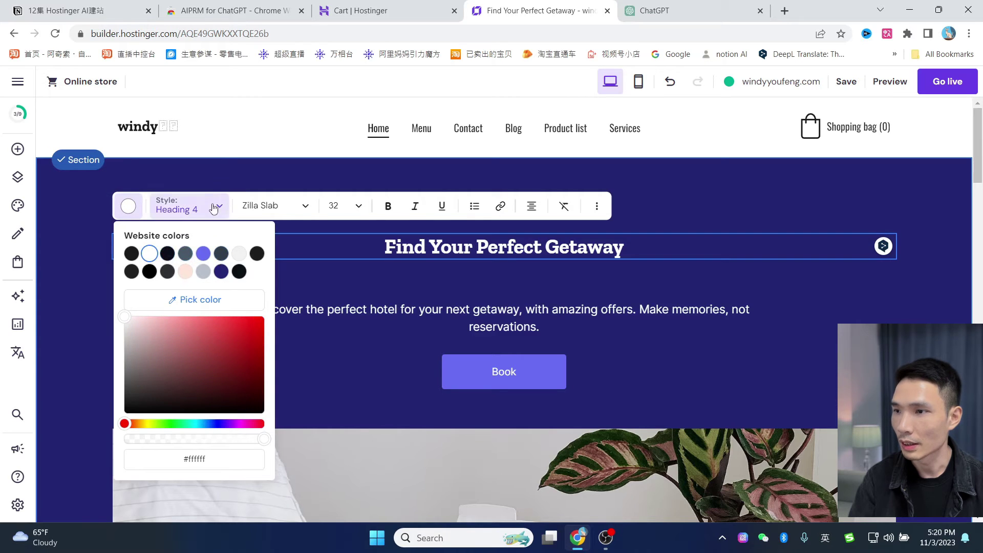
Step: Apply the Heading 1 style to the hero heading, color its text white (#ffffff), and finish text editing
click(191, 207)
click(190, 258)
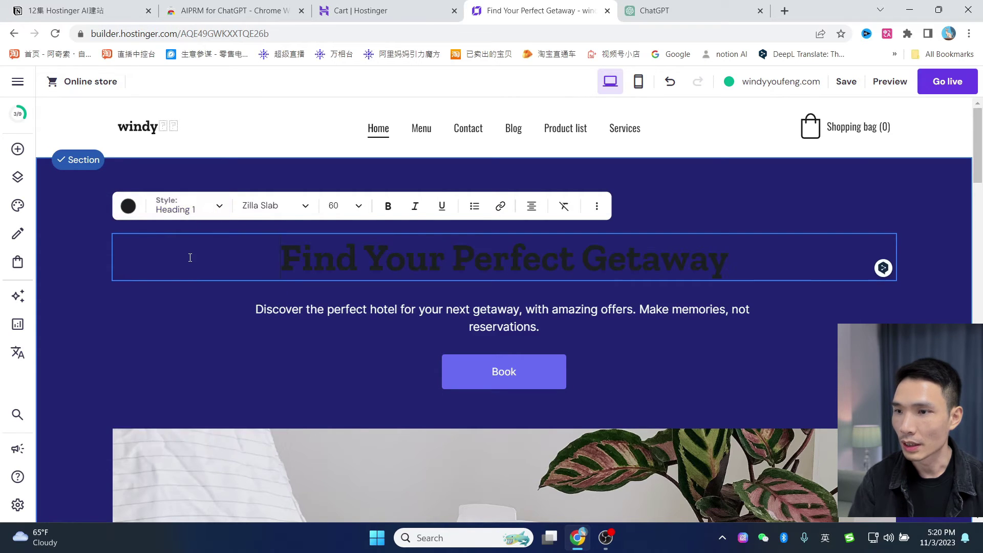
click(131, 214)
click(151, 254)
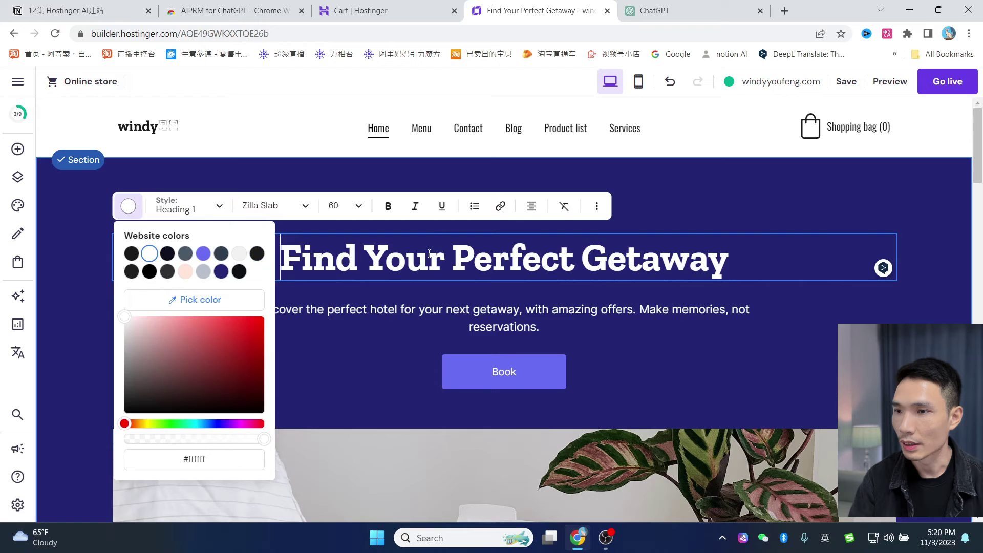
click(386, 304)
click(687, 237)
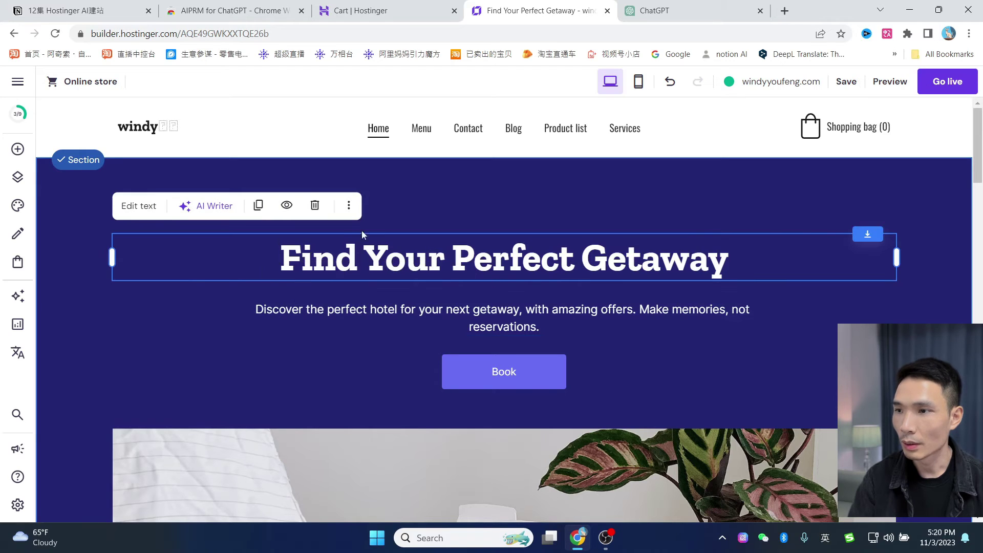
Step: Try to generate text for the hero heading in AI Writer with the prompt "hotel", and close AI Writer
click(215, 206)
click(154, 333)
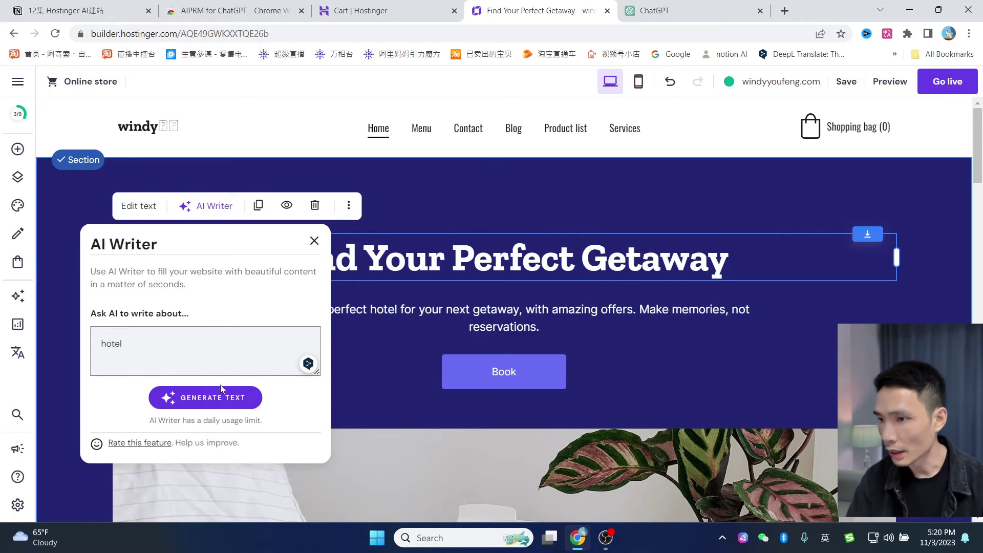
click(210, 403)
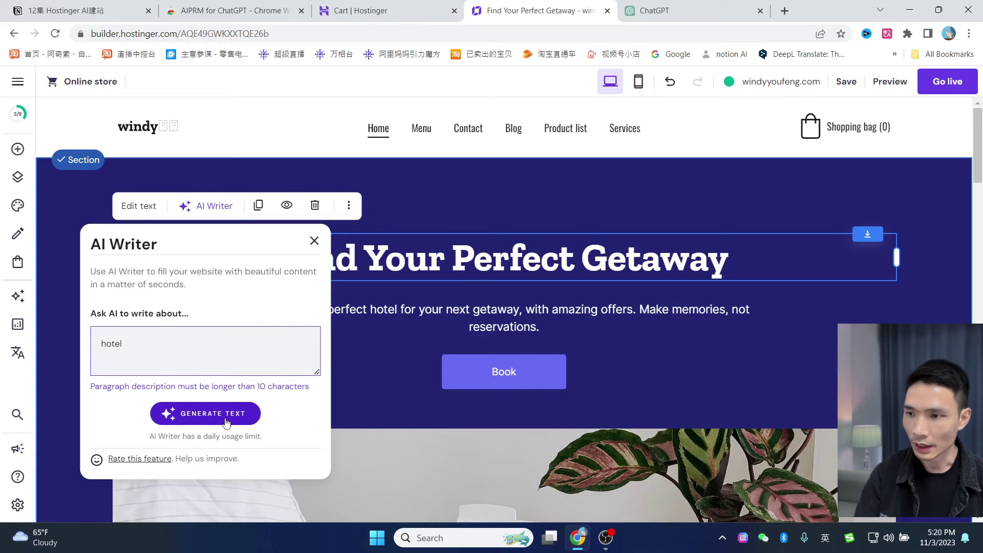
click(227, 418)
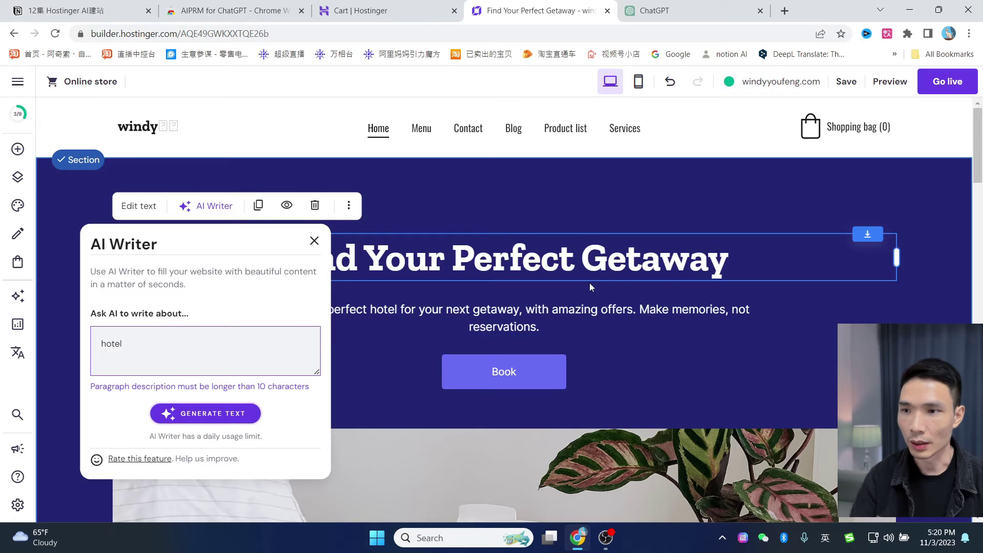
click(315, 242)
Step: Move the hero section down one place, below the About Us section, and back up to its original place
click(616, 206)
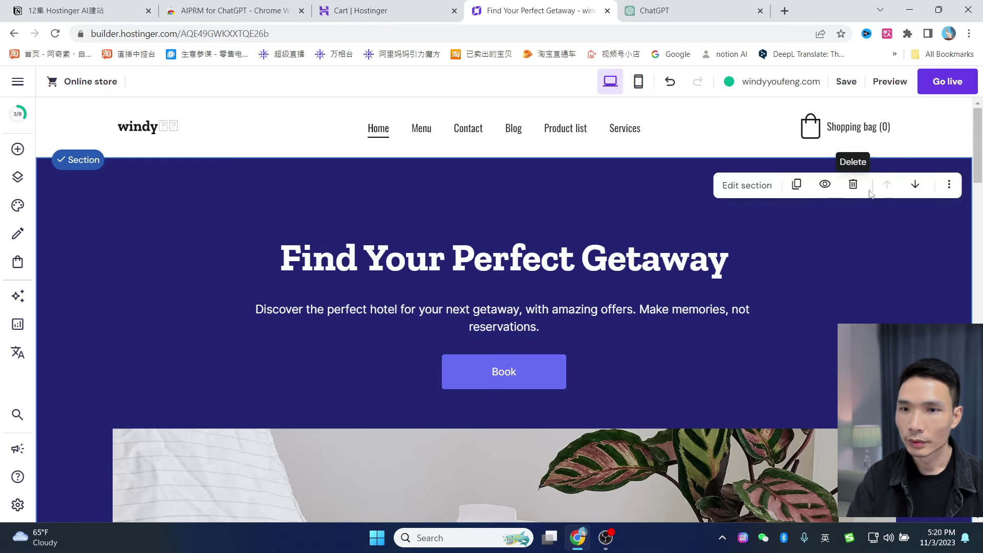
click(915, 186)
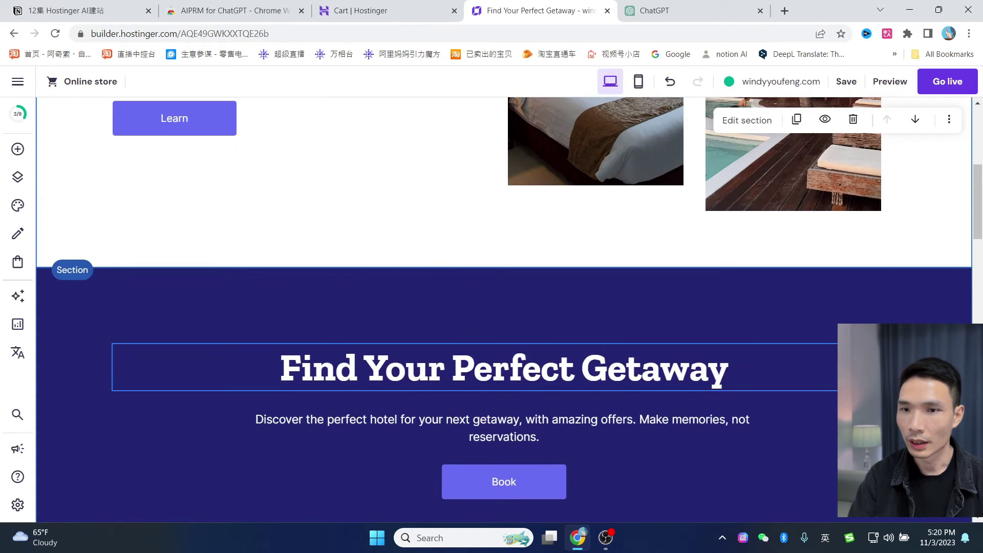
click(886, 292)
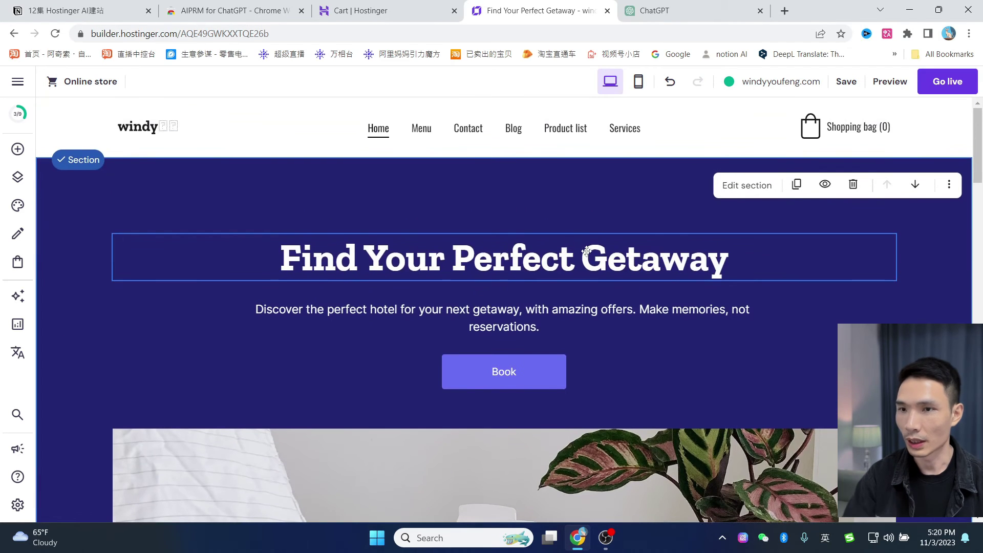
Step: Look over the home page's sections down to Contact Us, including the Our Services images, and return to the hero
scroll(690, 331, down, 20)
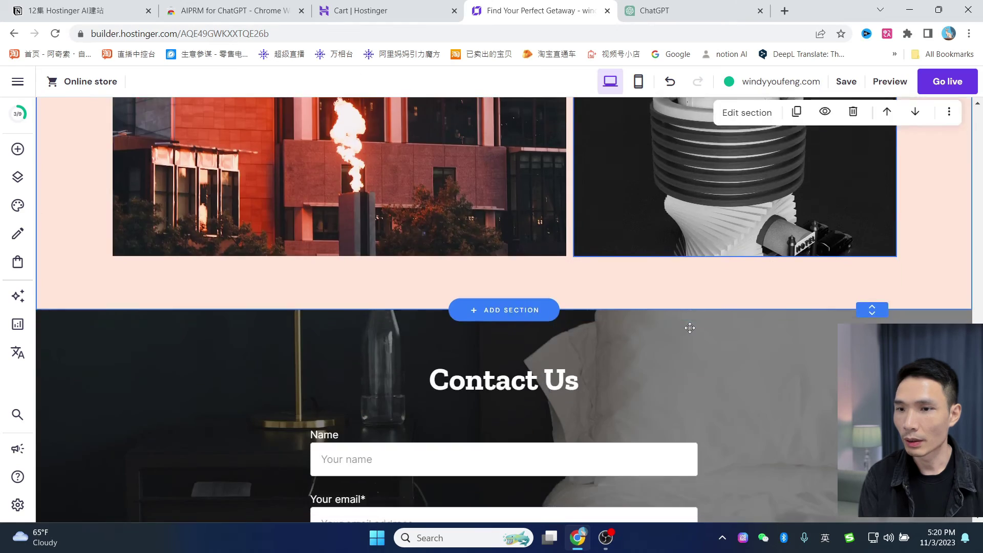
scroll(692, 331, up, 10)
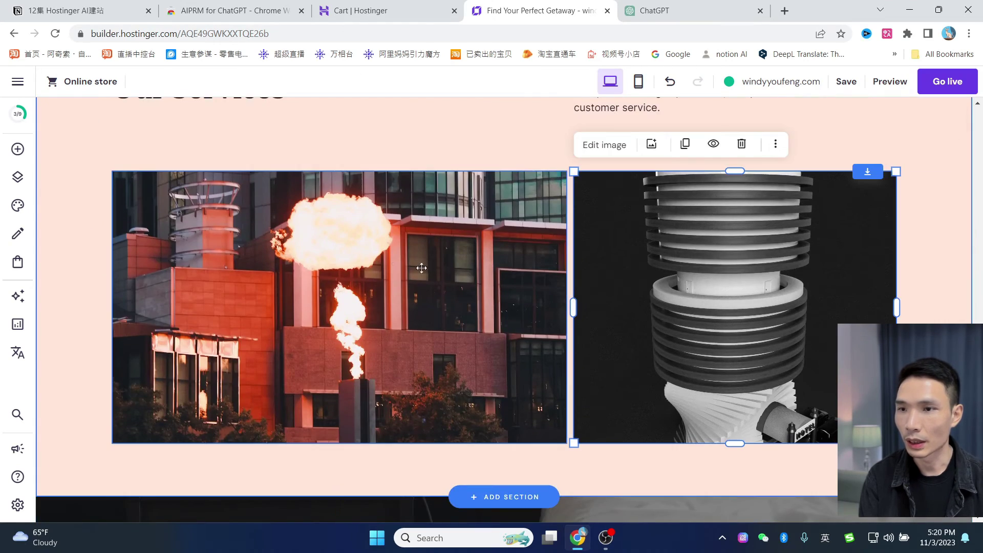
click(390, 261)
scroll(390, 261, up, 15)
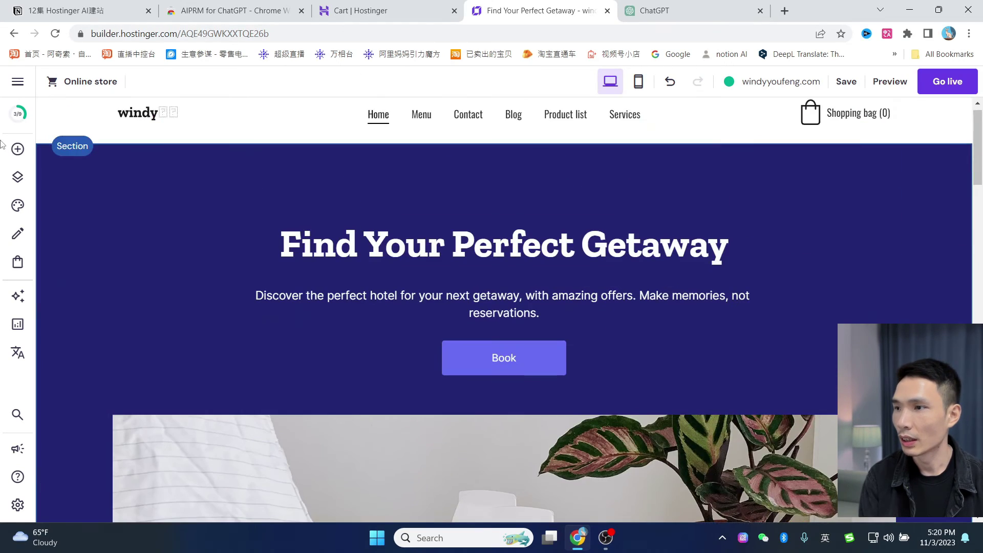
Step: Try adding a button element to the home page, check the sections around the hero, and undo the addition
click(17, 151)
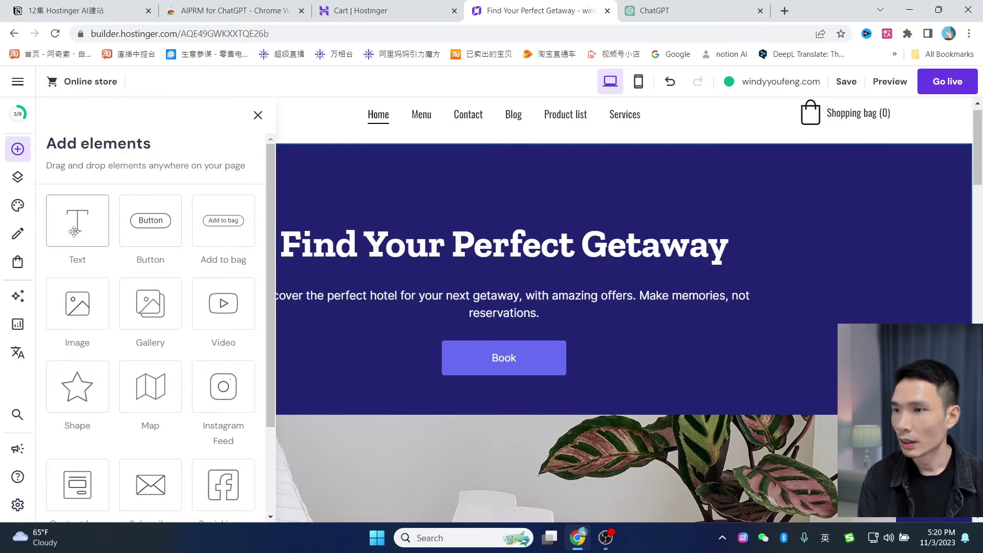
click(150, 222)
scroll(435, 284, up, 15)
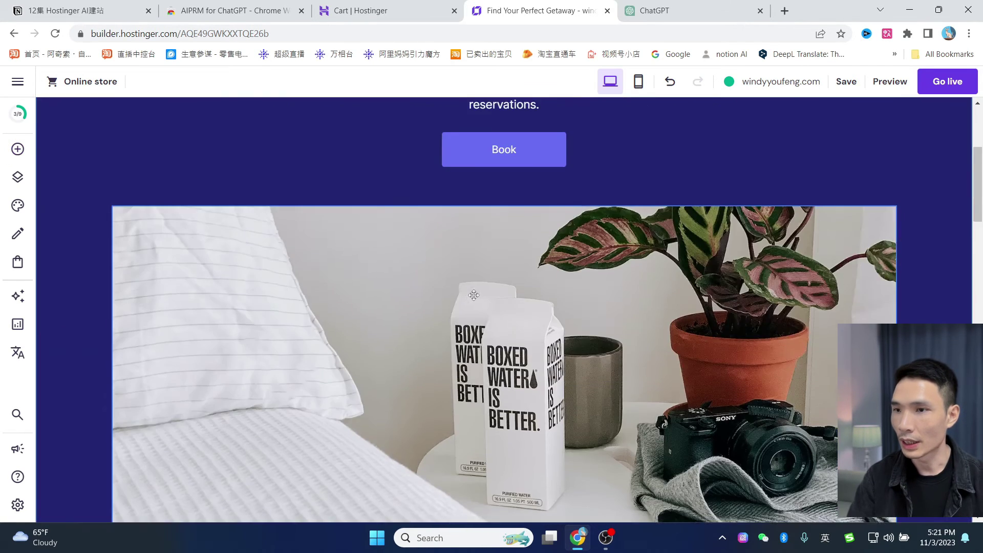
scroll(558, 274, down, 8)
scroll(480, 356, down, 2)
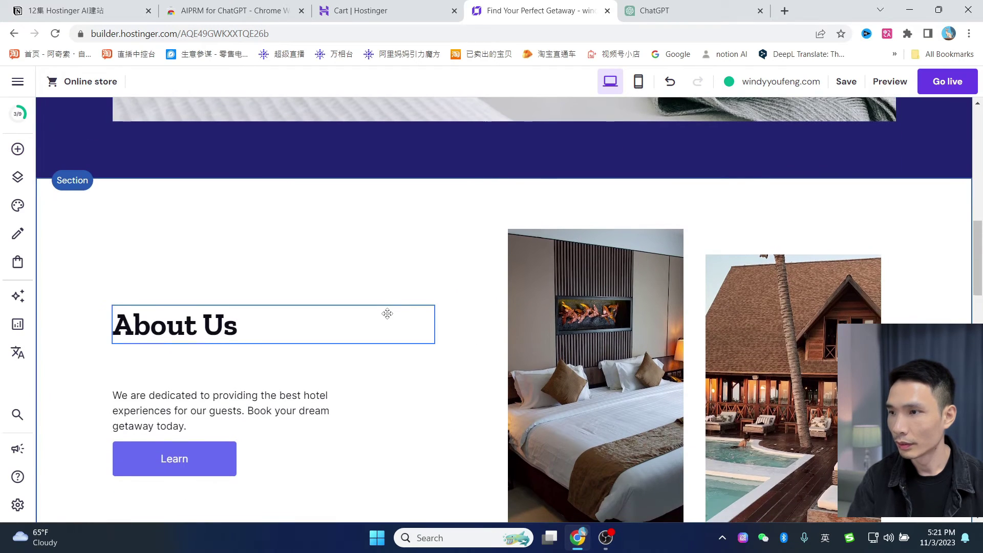
scroll(388, 313, up, 1)
scroll(394, 316, up, 10)
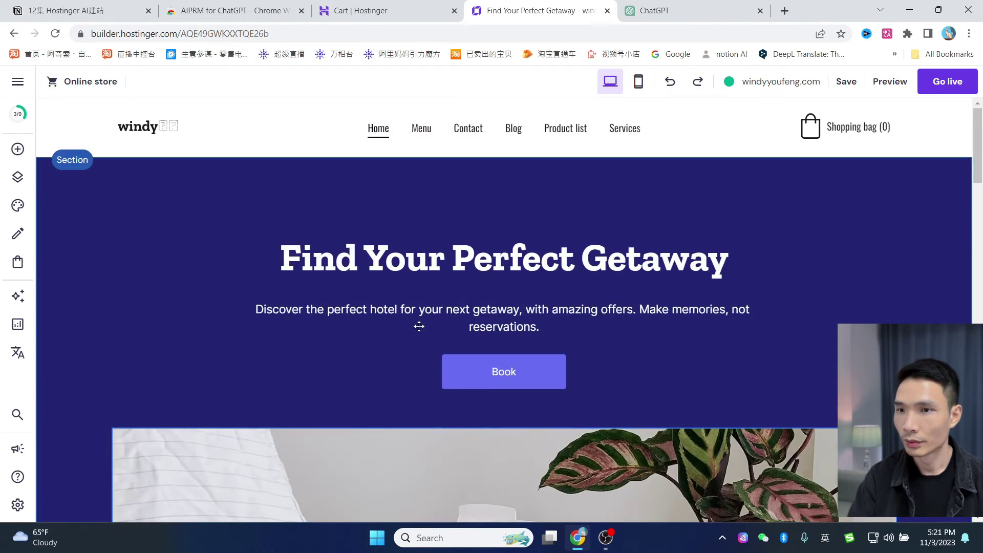
Step: Add a button element to the hero section and place it to the right of the Book button
click(18, 150)
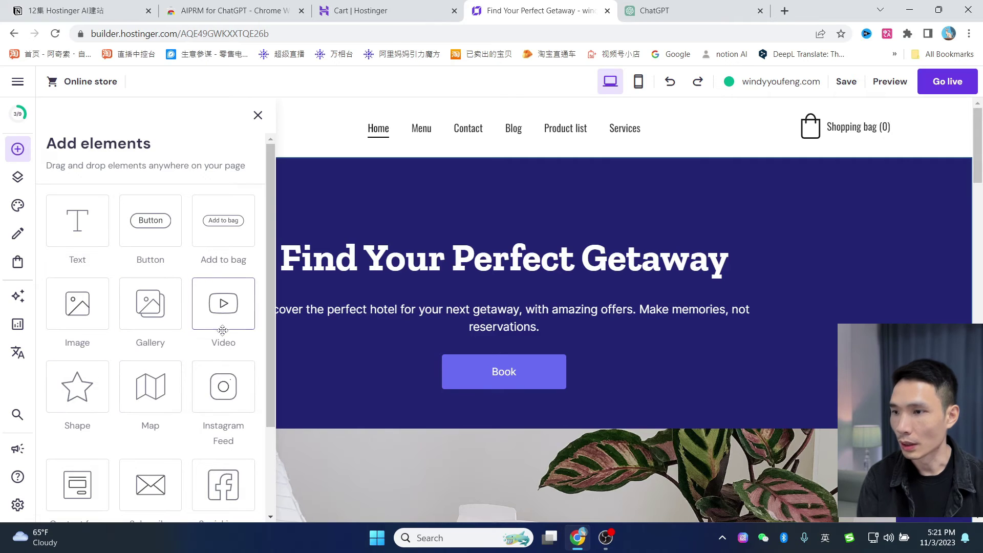
click(234, 310)
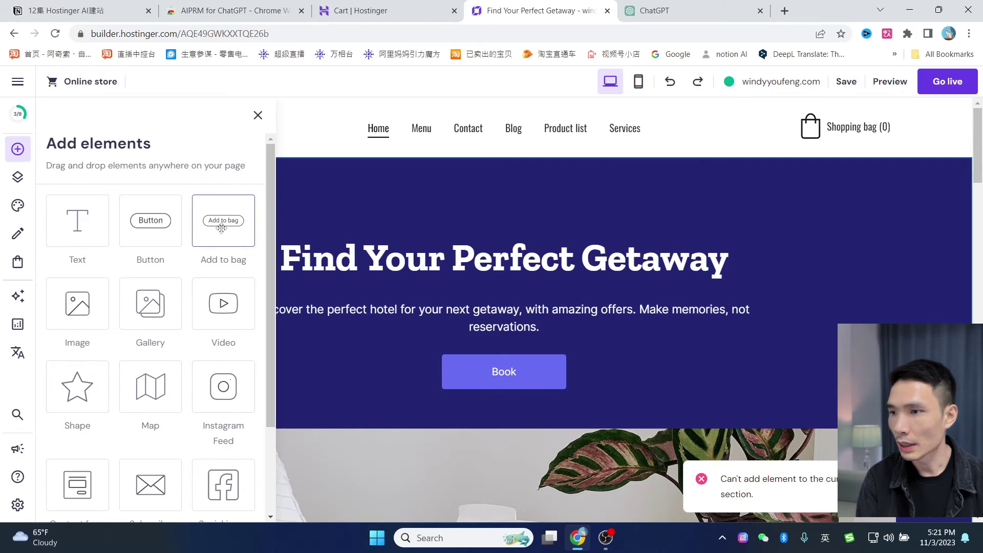
drag(156, 221, 628, 344)
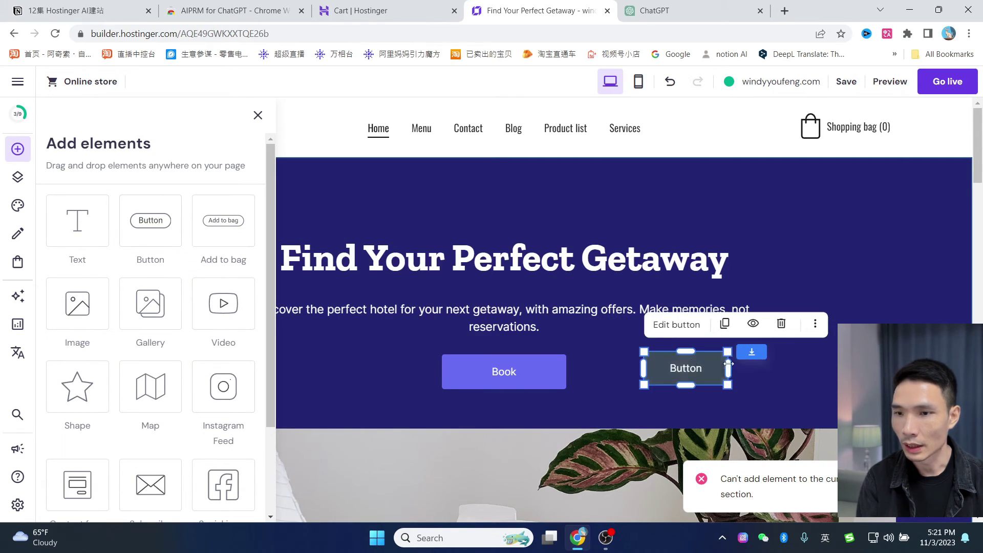
click(786, 388)
drag(702, 368, 662, 374)
Step: Set the new hero button's text to "点击购买" and check its web address link option
click(645, 331)
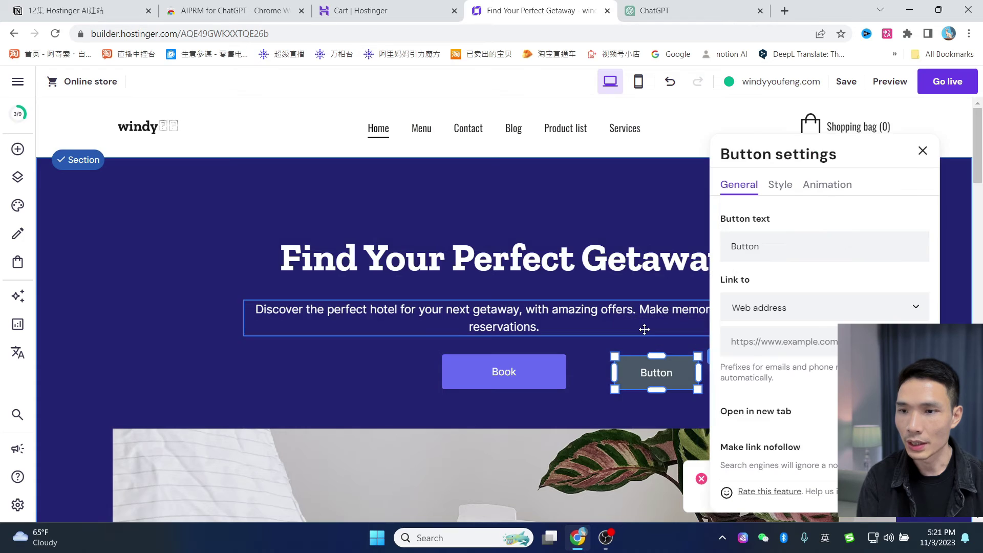
drag(759, 247, 719, 244)
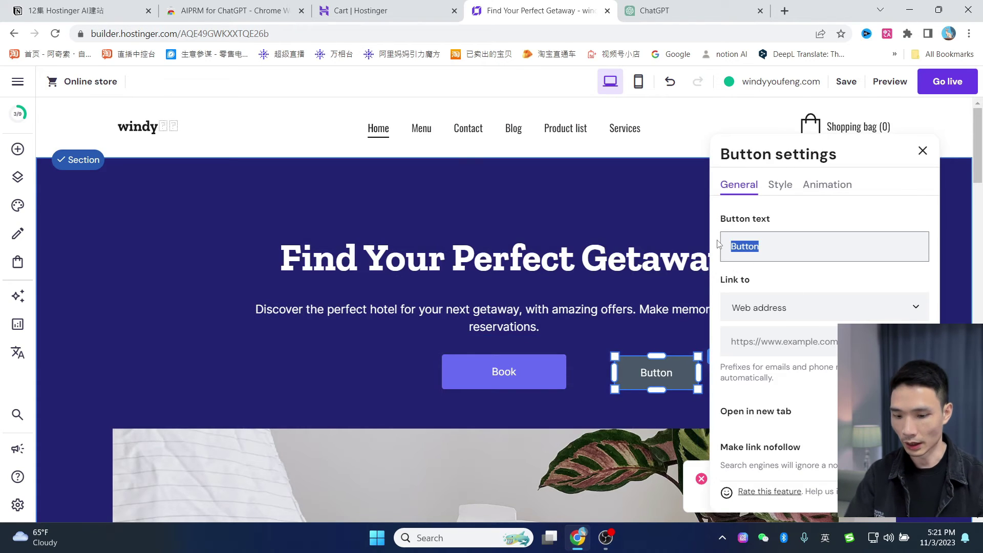
text(hko点)
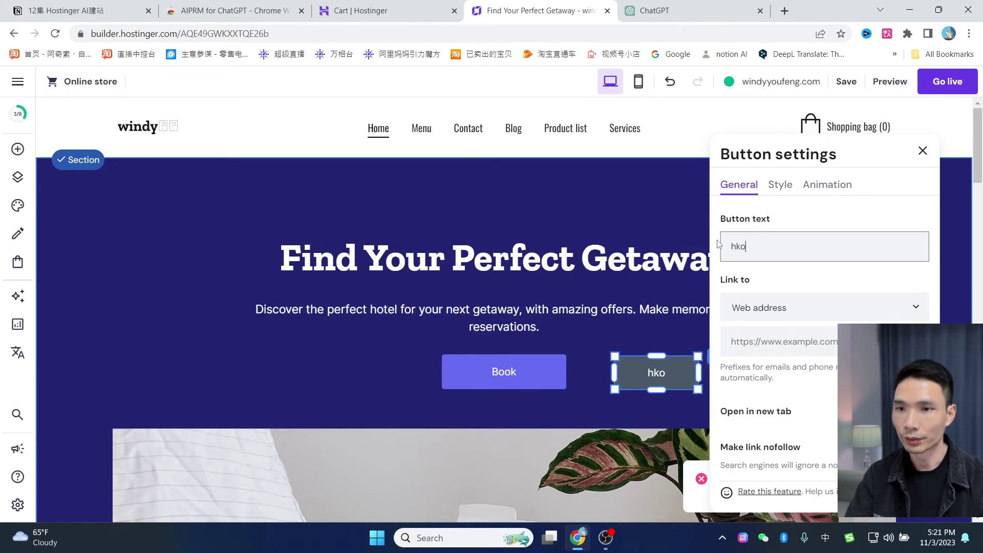
text(击购买)
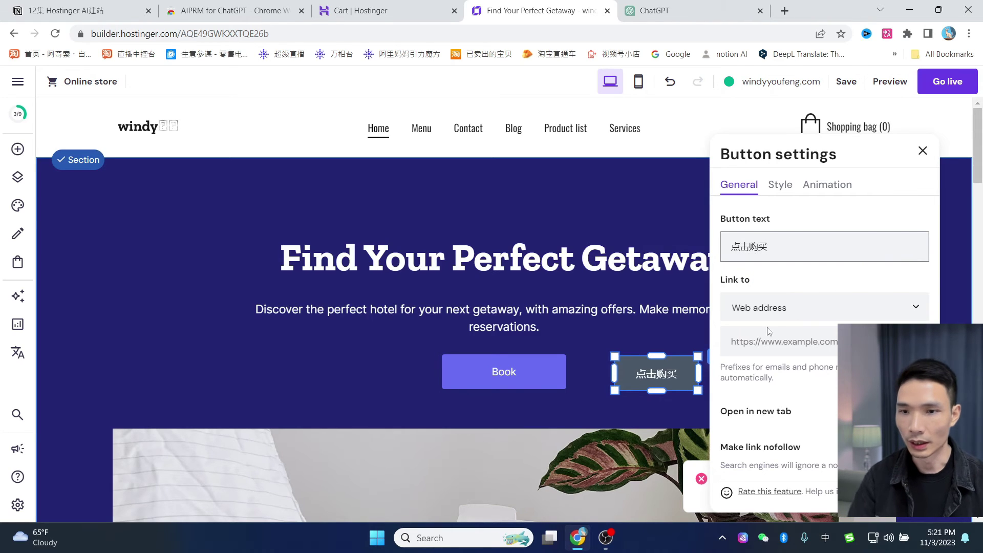
scroll(828, 307, down, 1)
click(829, 279)
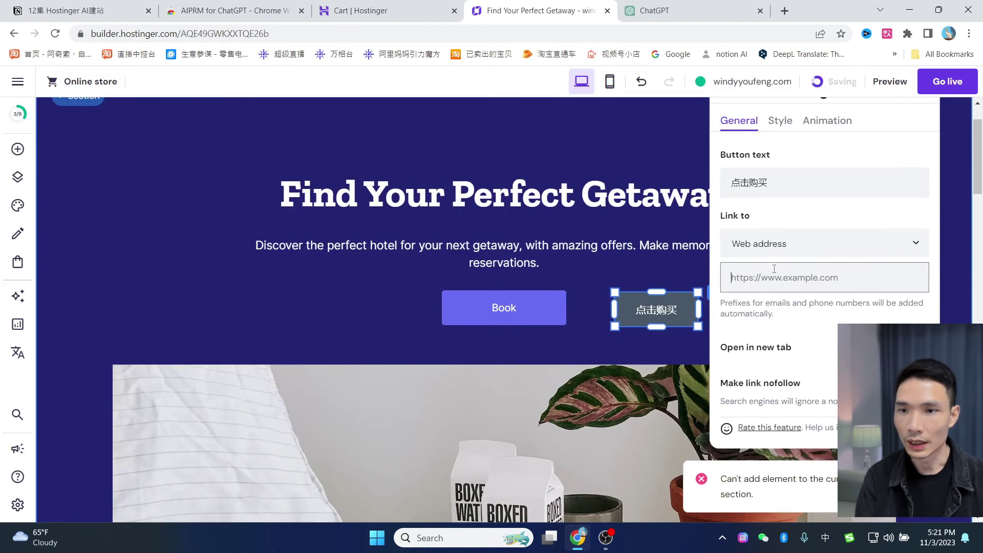
scroll(840, 321, up, 1)
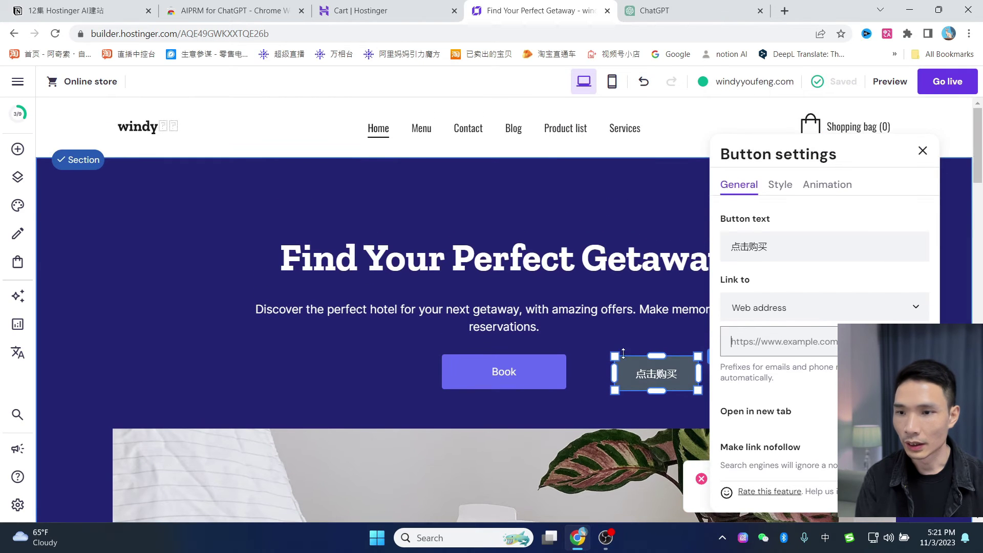
Step: Change the "点击购买" button's fill color to blue, and delete the button from the hero section
click(780, 186)
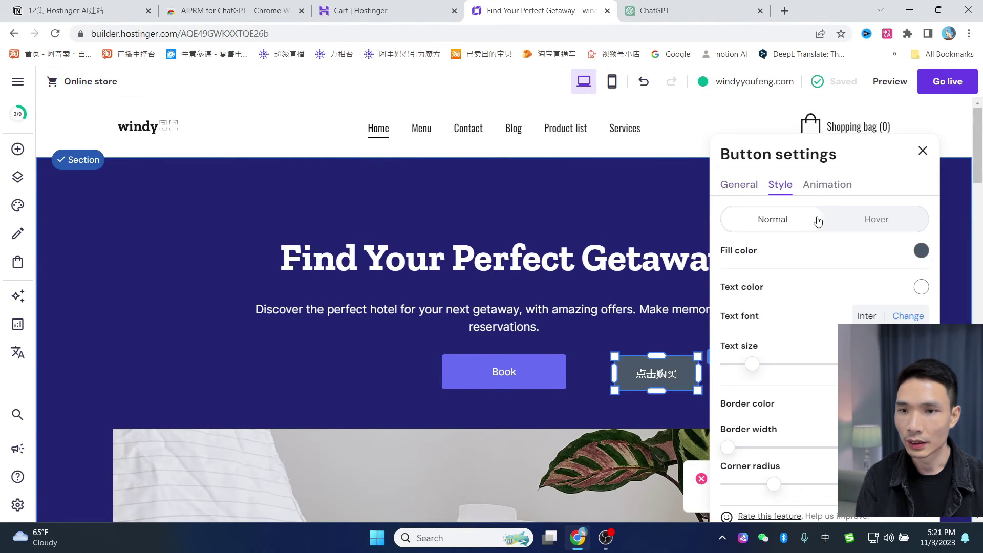
click(921, 252)
click(891, 275)
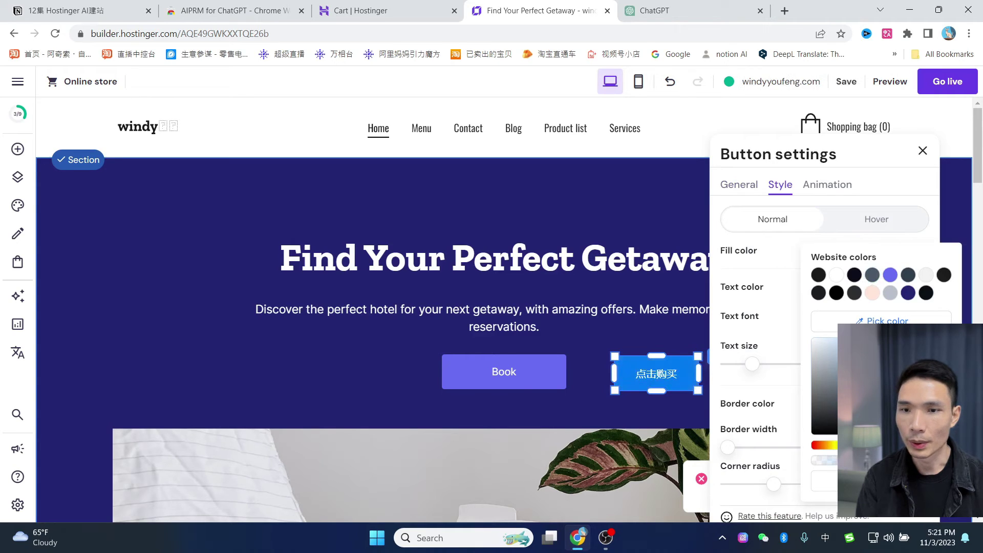
click(922, 152)
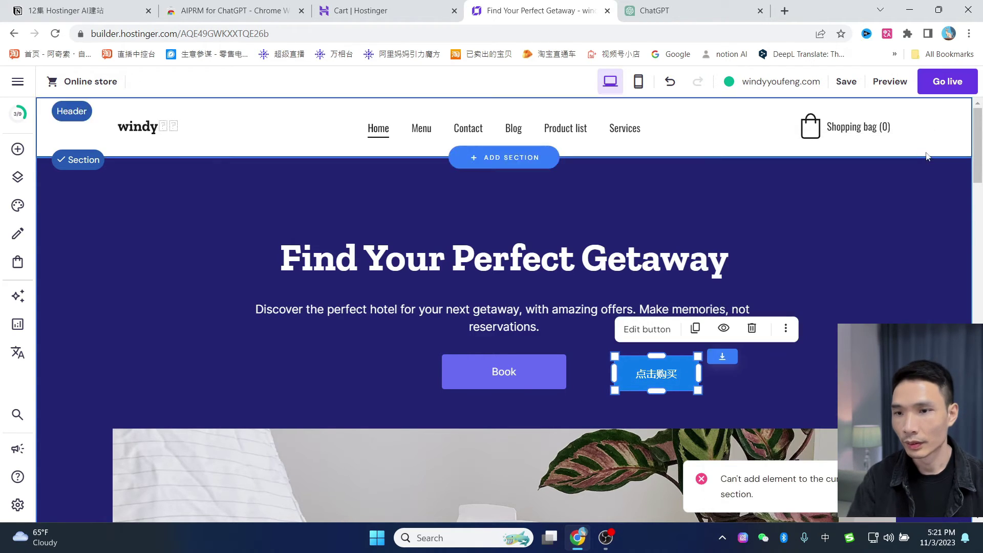
click(751, 329)
Step: Add a video element to the right side of the hero section and check its video link and playback settings
click(17, 149)
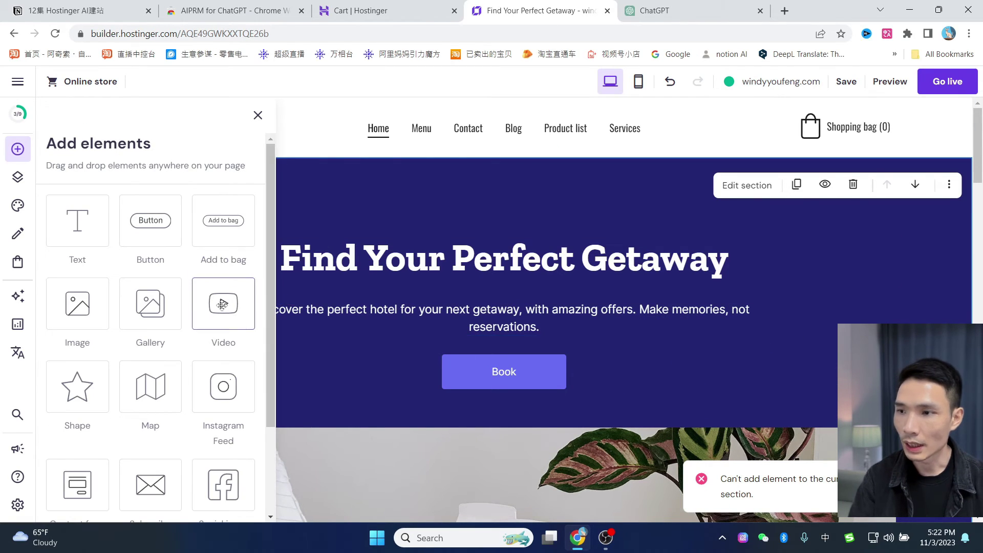
drag(220, 304, 859, 341)
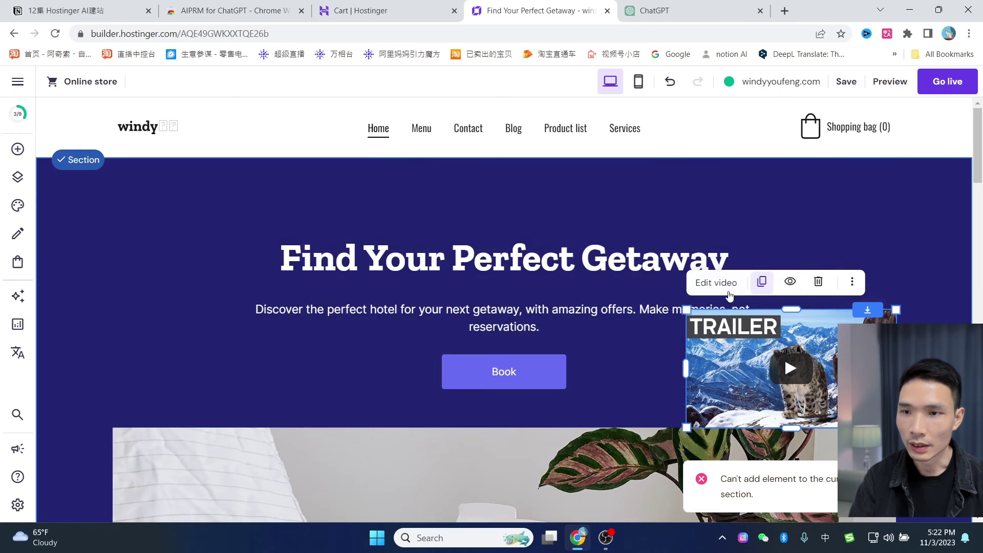
click(717, 277)
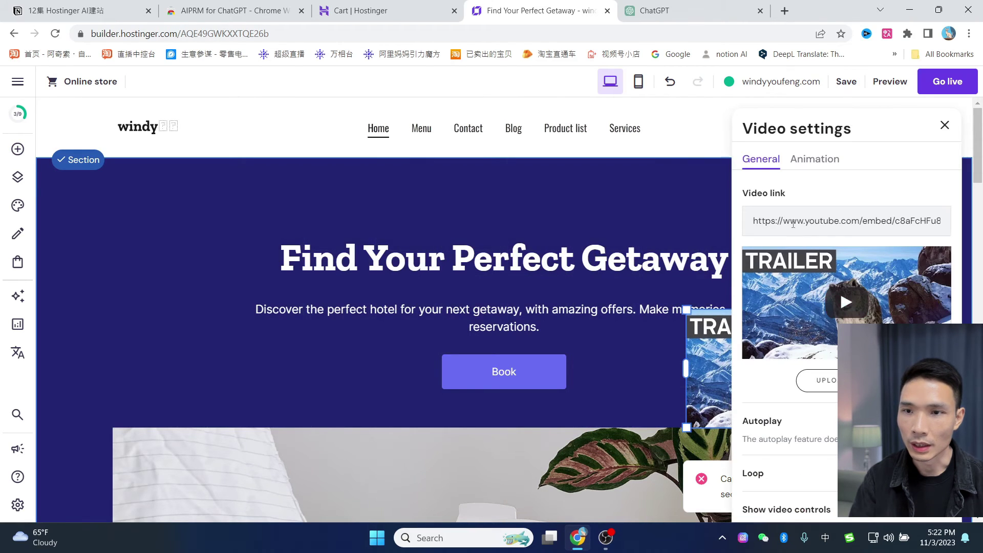
drag(793, 224, 938, 215)
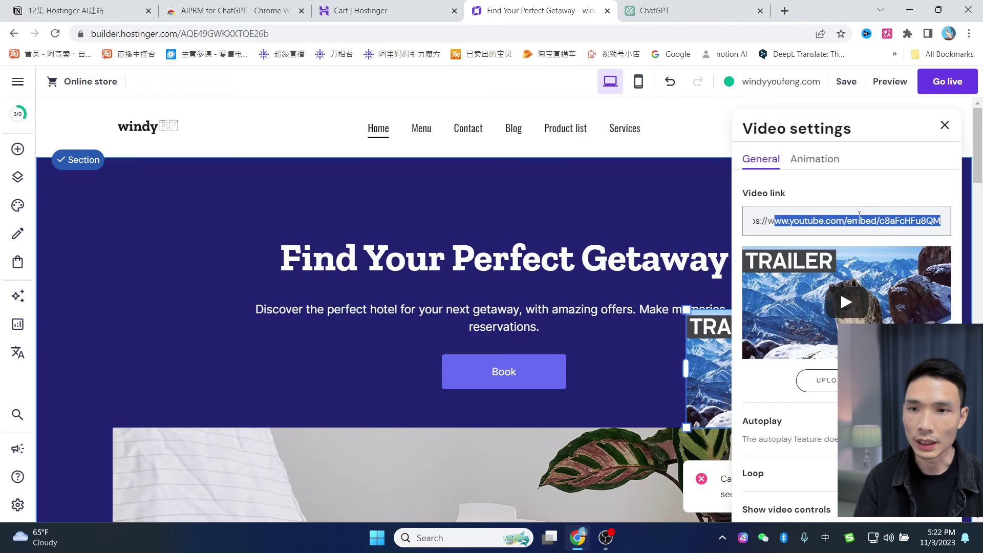
scroll(899, 304, down, 1)
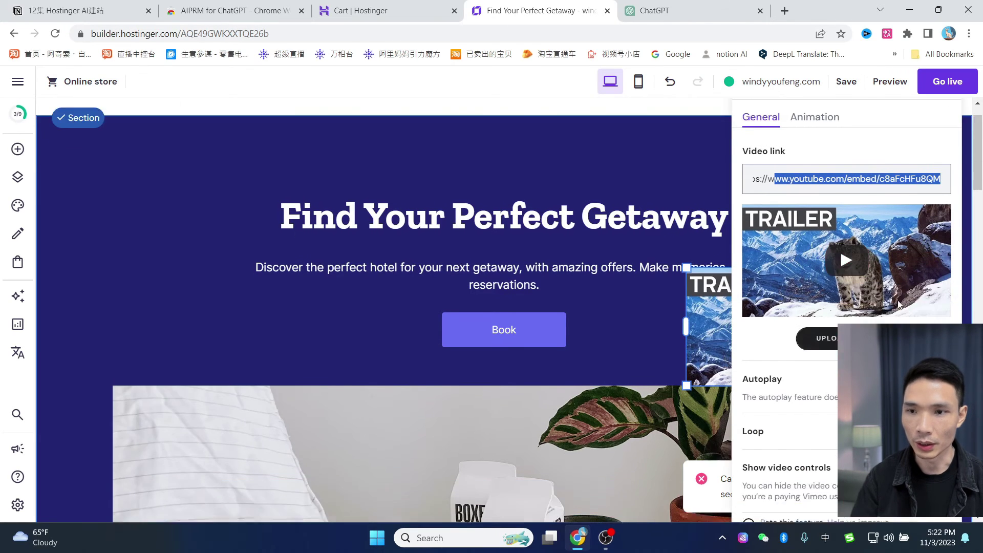
scroll(942, 139, up, 1)
click(944, 126)
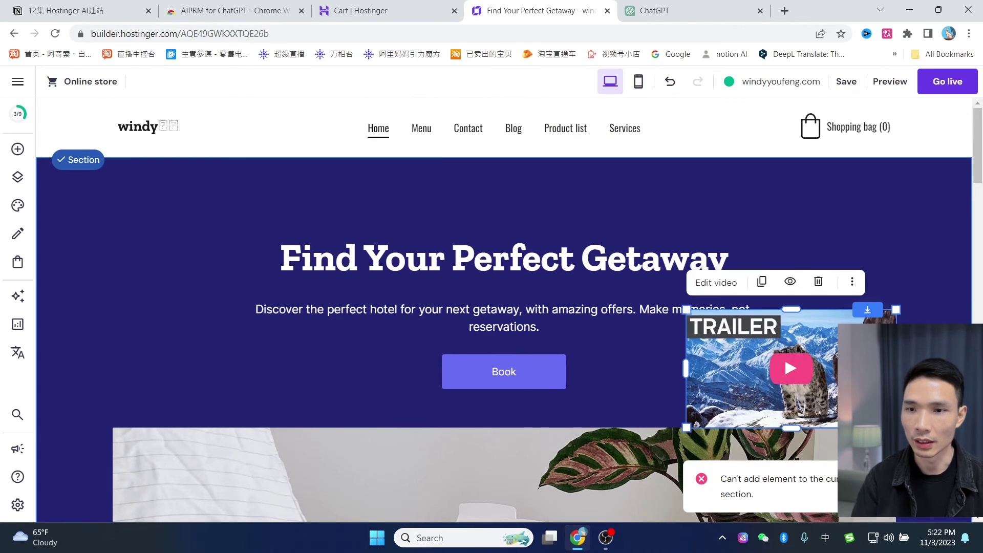
Step: Move the video to the left side of the hero section, beside the Book button, and delete it
scroll(932, 308, down, 2)
drag(844, 232, 269, 375)
drag(357, 361, 290, 213)
scroll(366, 273, up, 2)
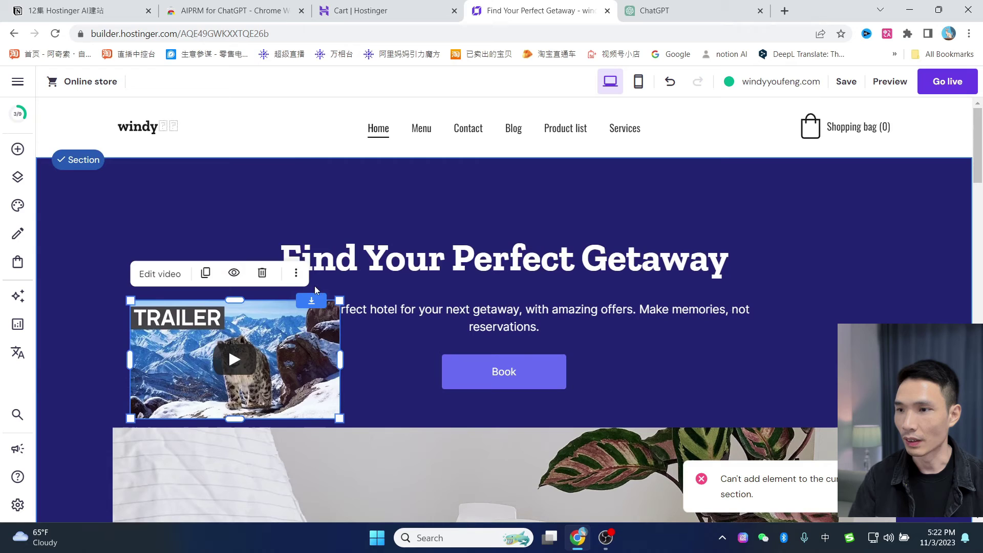
click(261, 275)
Step: Try moving the Menu page to a different place in the main navigation order
click(18, 178)
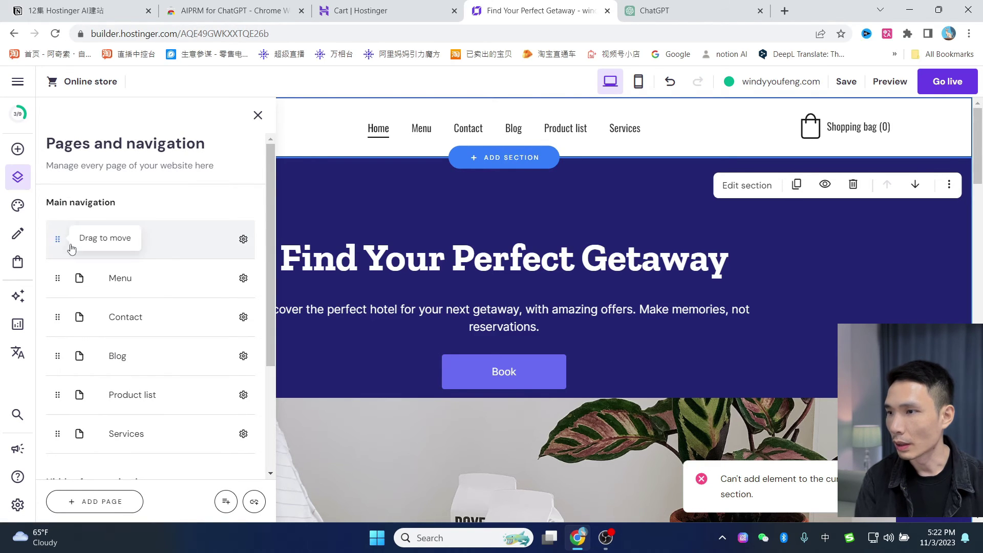
drag(128, 278, 126, 310)
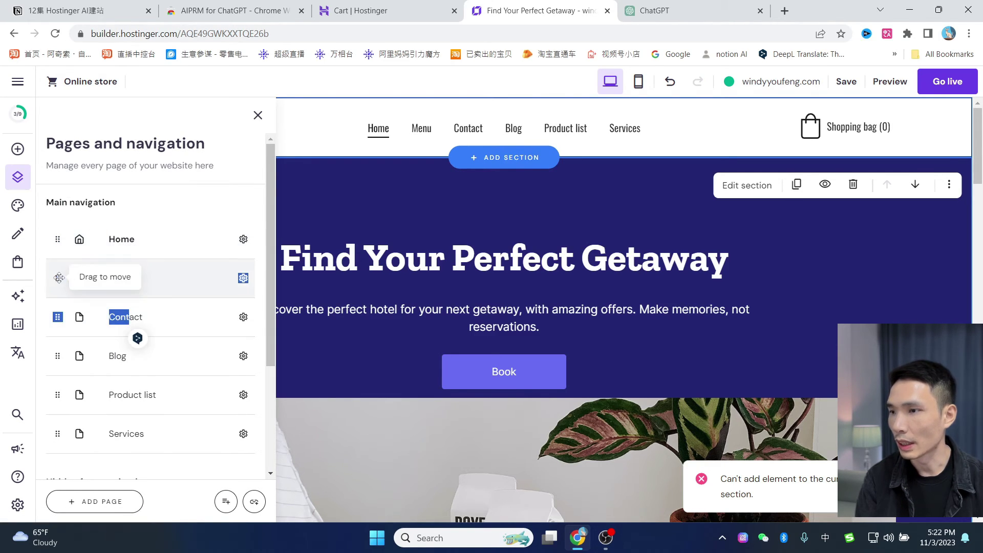
drag(57, 278, 102, 303)
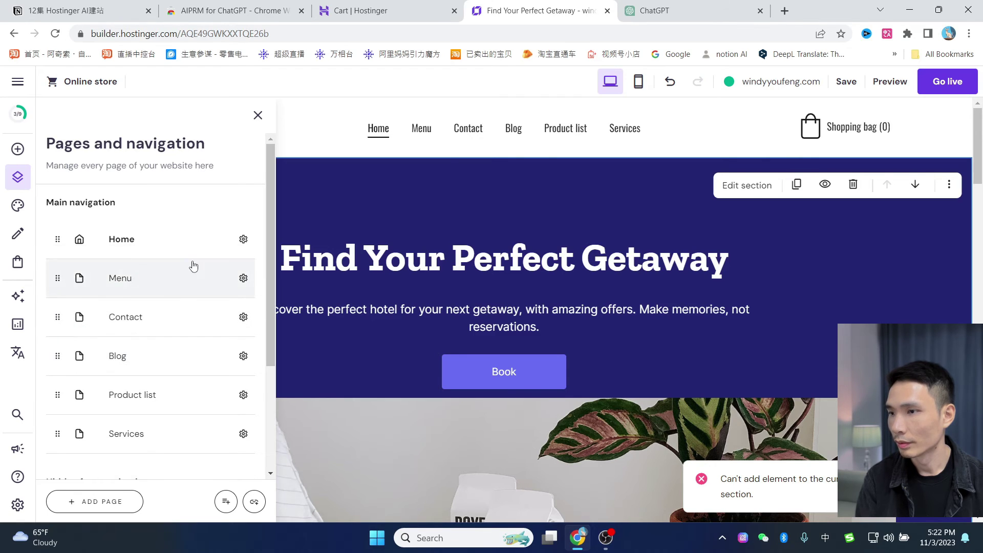
Step: Rename the Home page to "首页" in the navigation and save its page settings
click(243, 242)
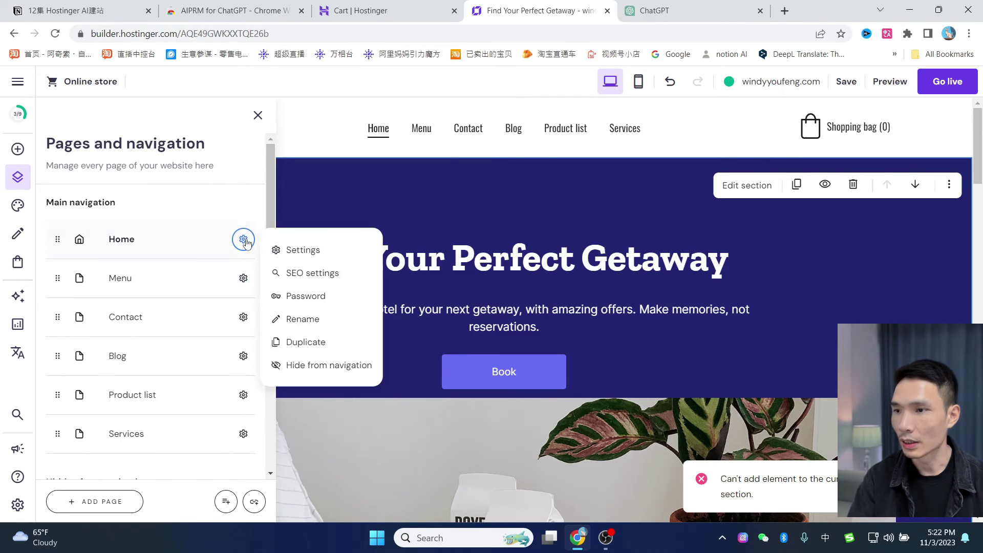
click(304, 251)
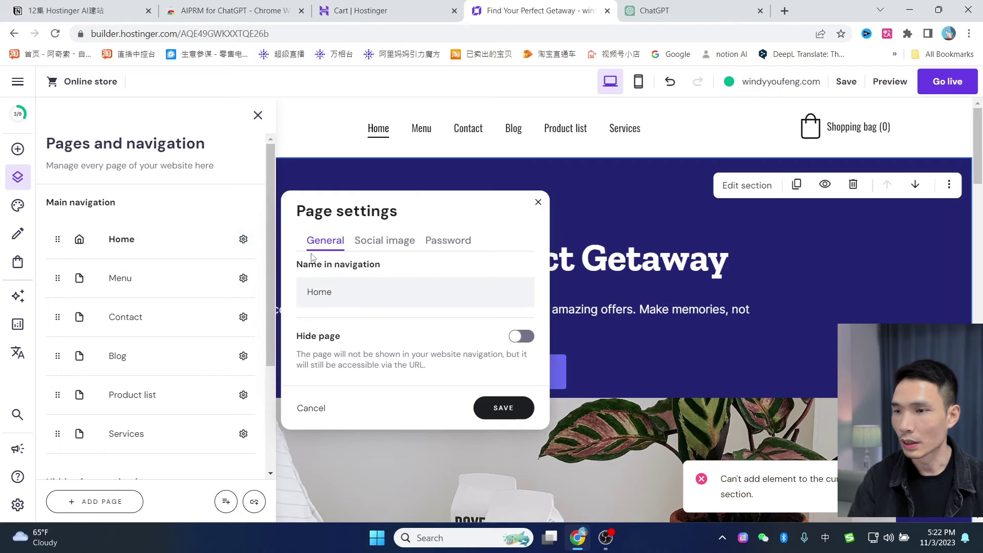
drag(339, 306, 286, 286)
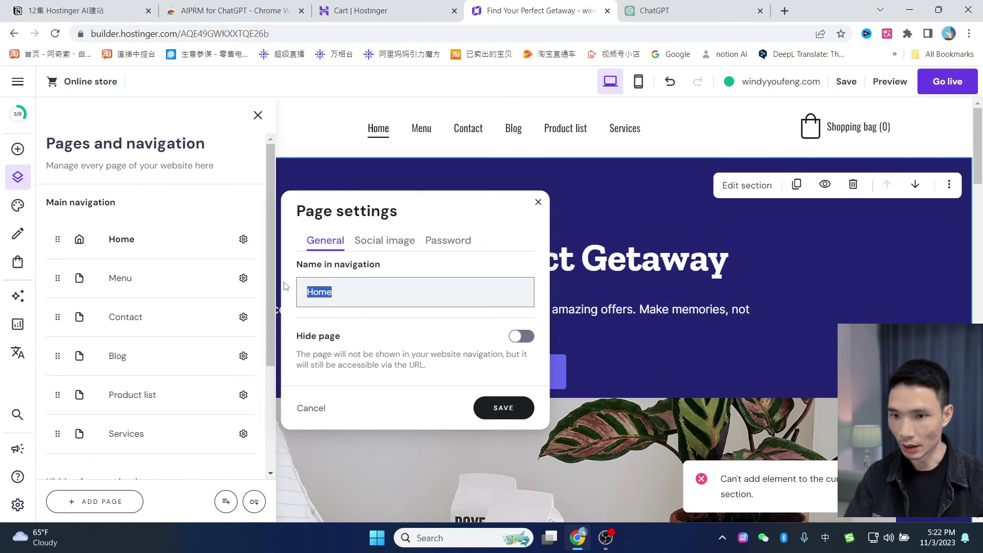
text(首页)
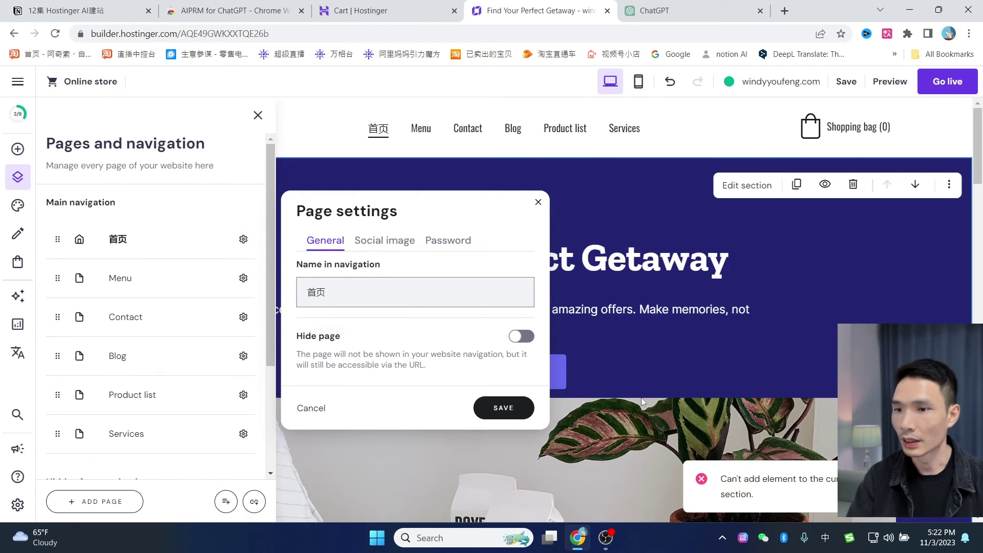
click(512, 415)
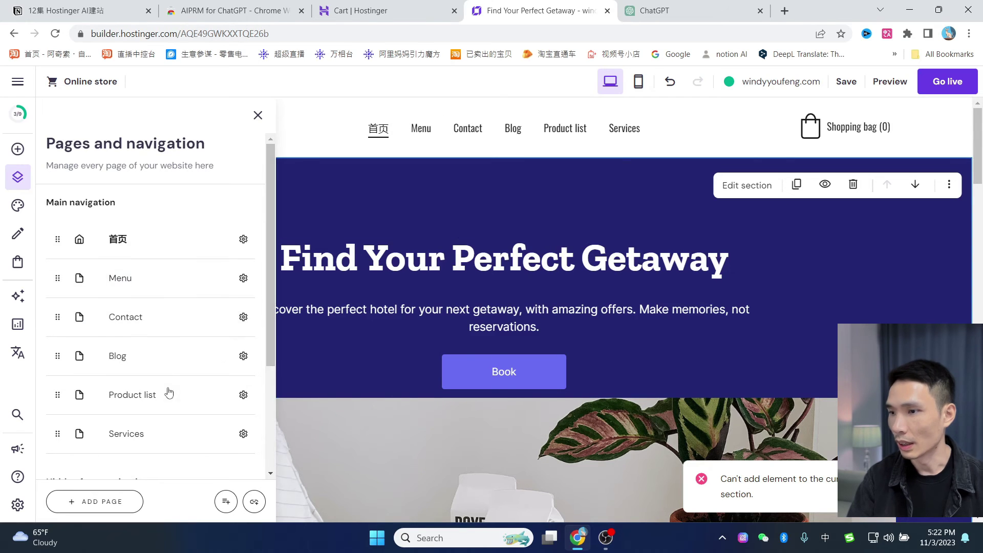
Step: Look over the rest of the page list and the color settings in the website styles
scroll(168, 392, down, 3)
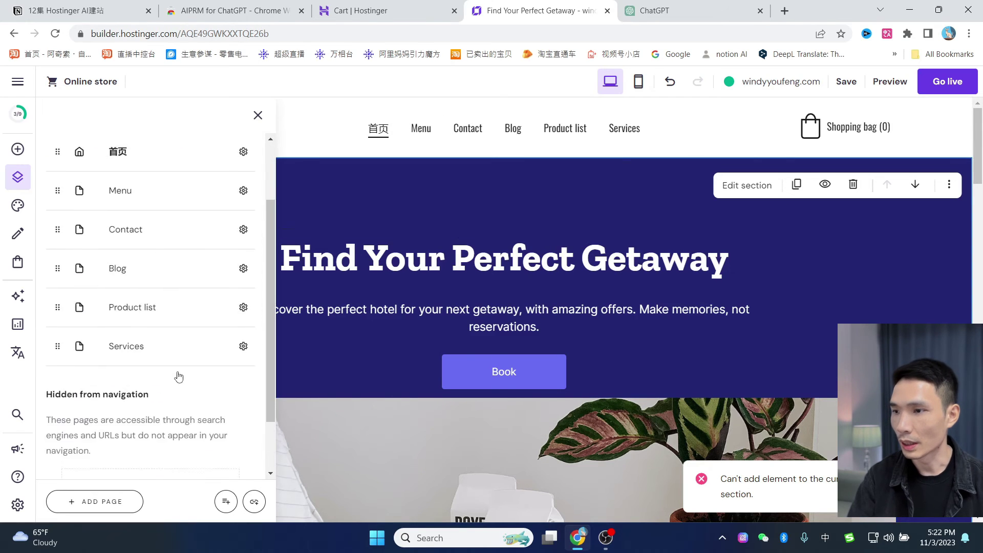
click(18, 205)
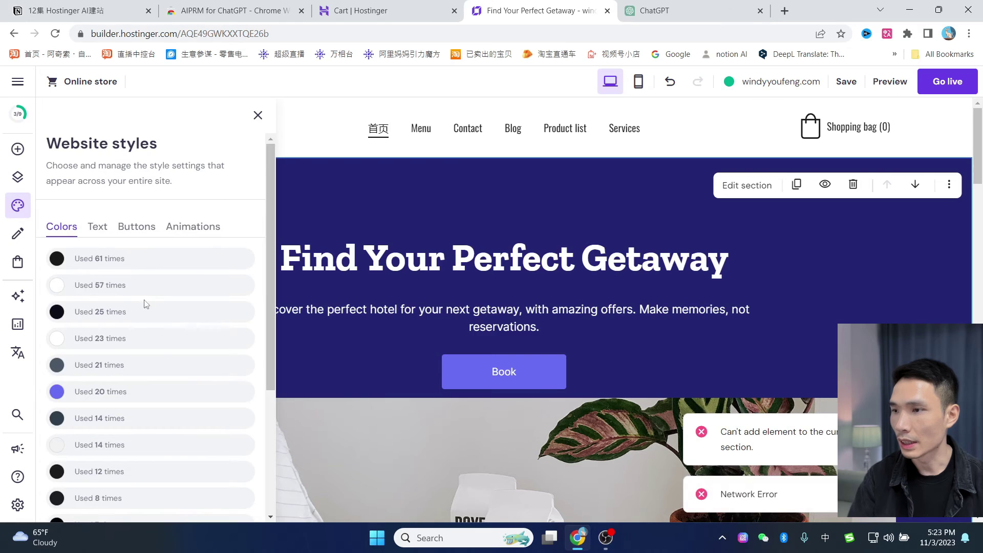
scroll(151, 307, down, 3)
scroll(173, 398, up, 3)
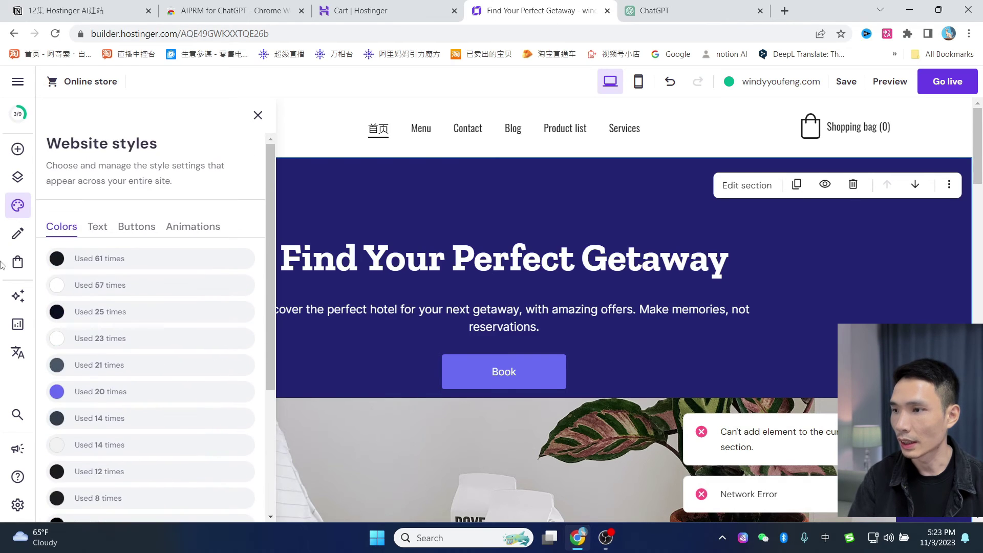
Step: Examine the AI blog post form's tone, length and description options, and close it without creating a post
click(24, 233)
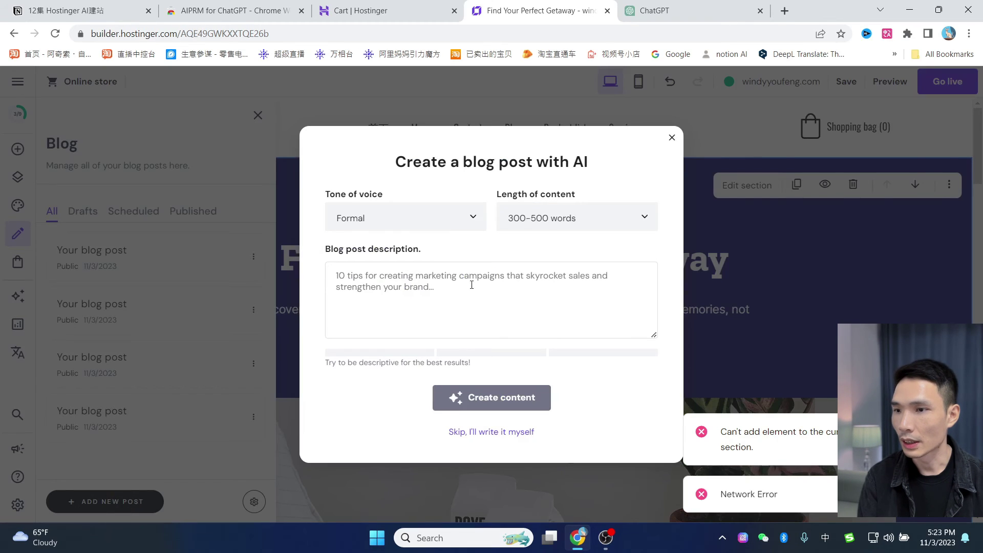
click(428, 289)
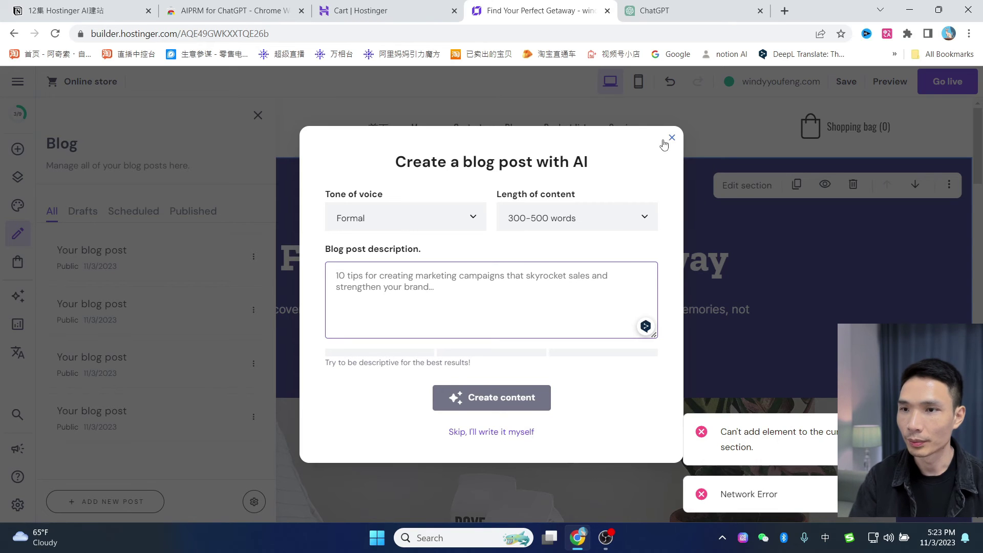
drag(604, 165, 396, 163)
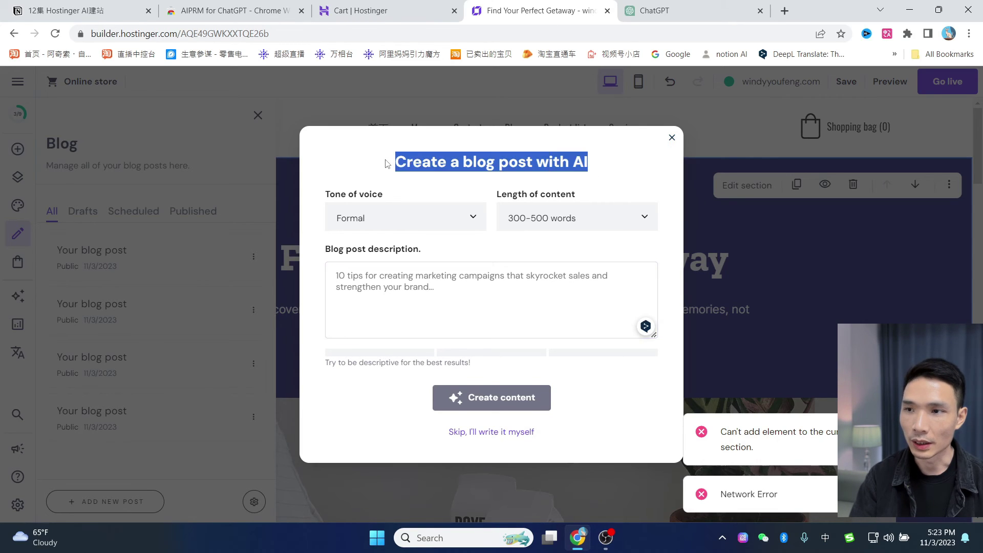
double_click(594, 163)
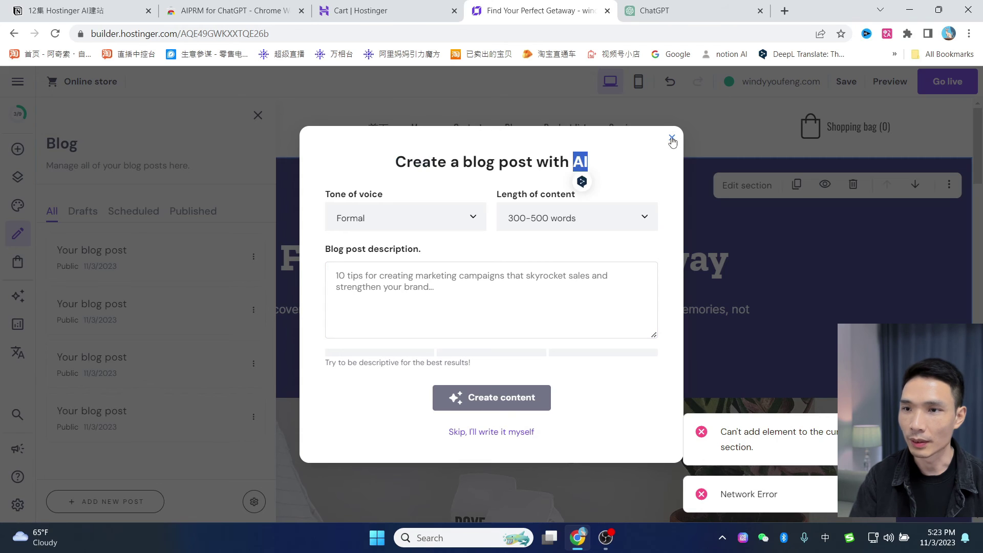
click(672, 139)
Step: Open the AI Writer and choose the Restaurants & Food topic, the Italian Restaurant category and the About paragraph
click(18, 262)
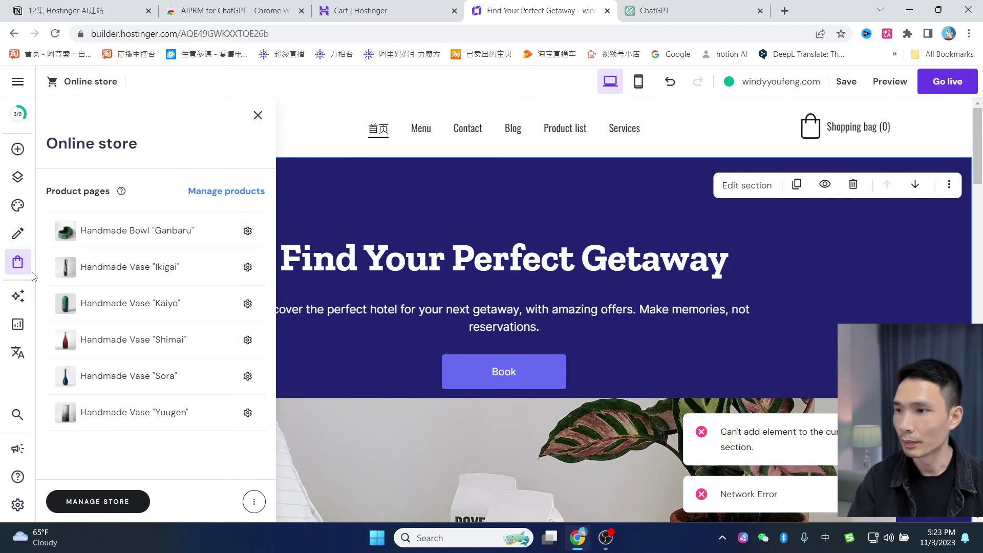
click(17, 298)
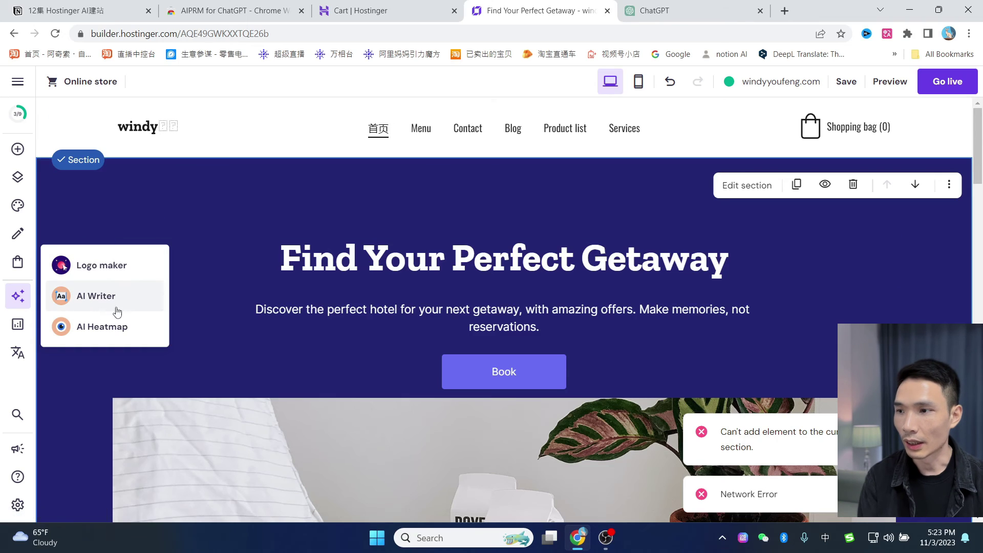
click(93, 302)
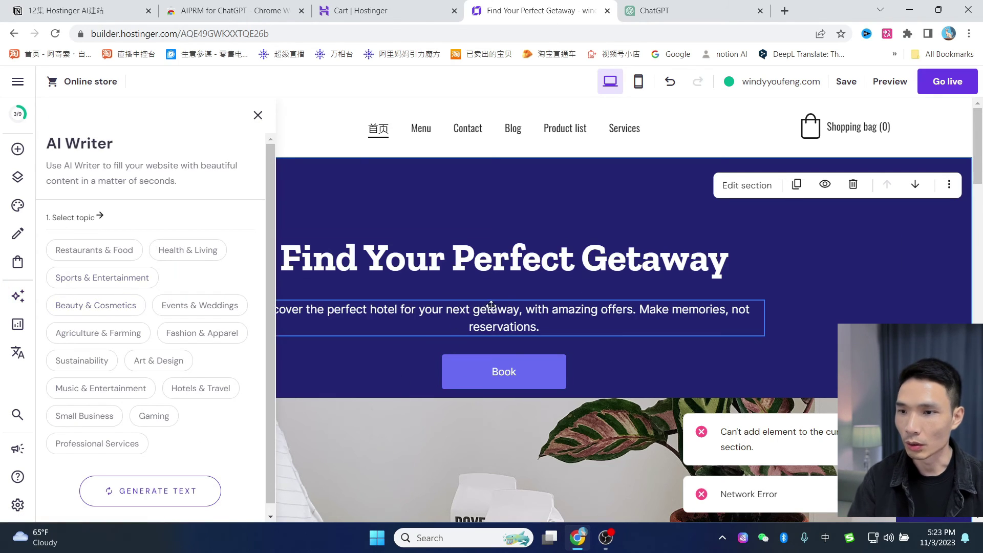
click(100, 256)
scroll(147, 248, down, 3)
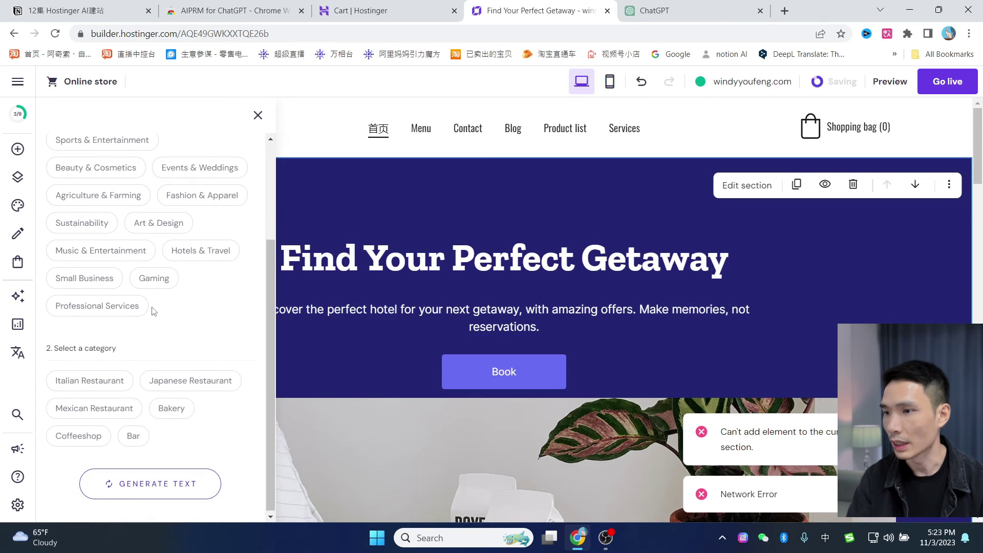
click(70, 388)
scroll(164, 374, down, 1)
scroll(165, 374, down, 1)
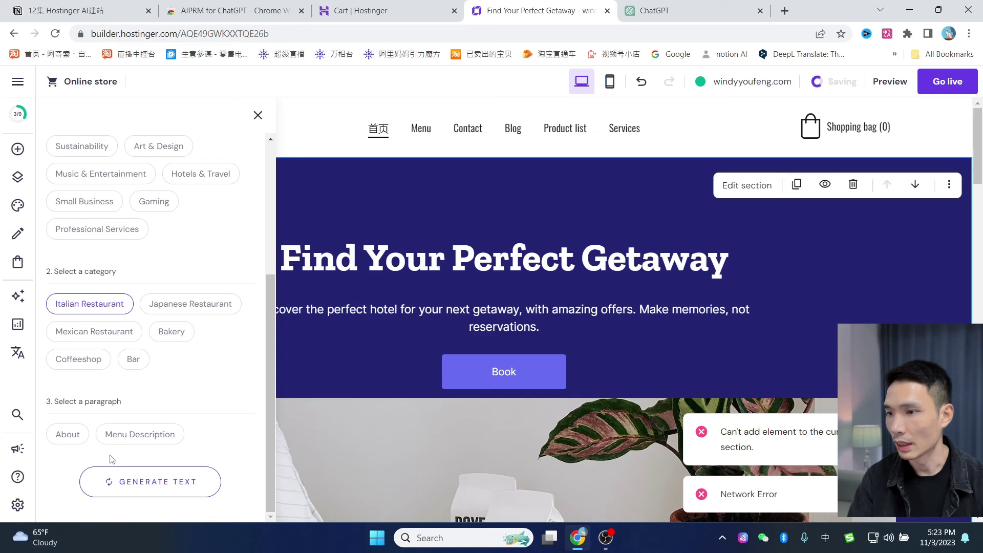
click(68, 432)
scroll(196, 370, down, 2)
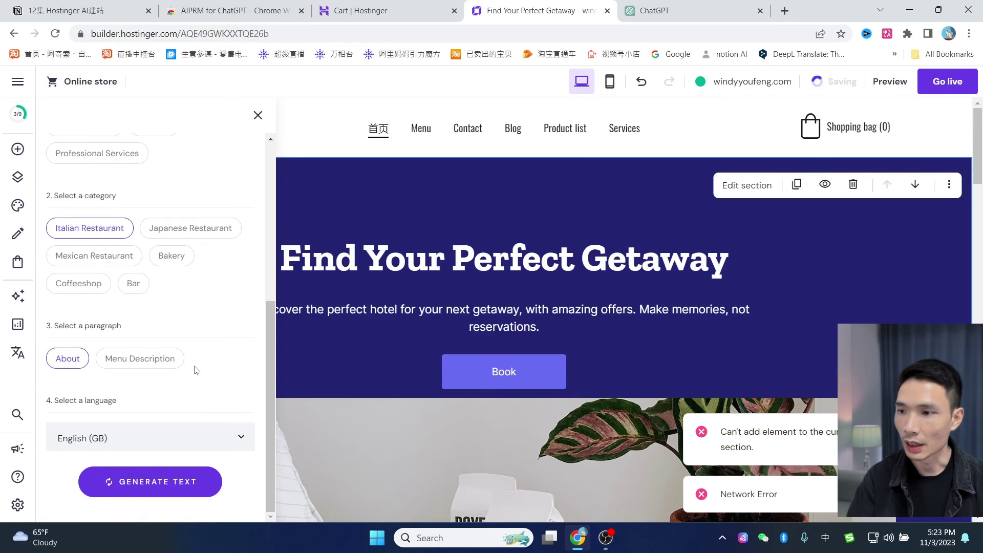
Step: Set the AI Writer language to 中文 (TW) and generate the text
click(224, 438)
scroll(204, 388, down, 4)
scroll(132, 369, down, 3)
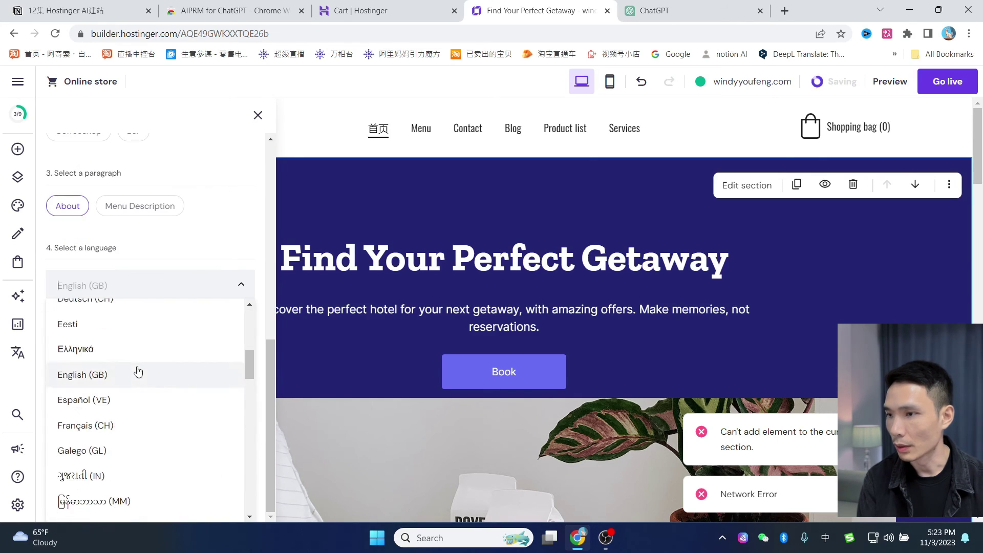
scroll(139, 372, up, 5)
scroll(147, 395, down, 8)
scroll(164, 393, up, 8)
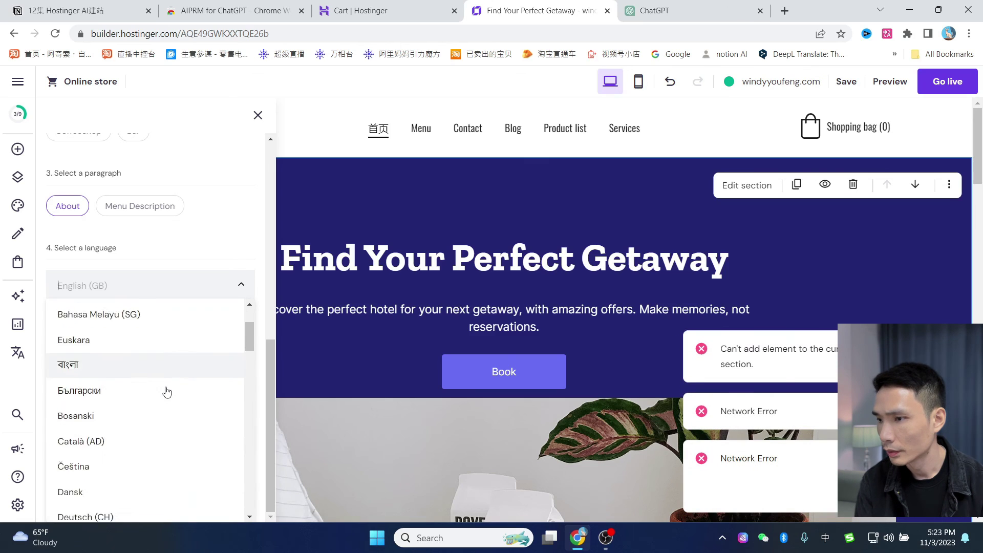
scroll(167, 392, down, 6)
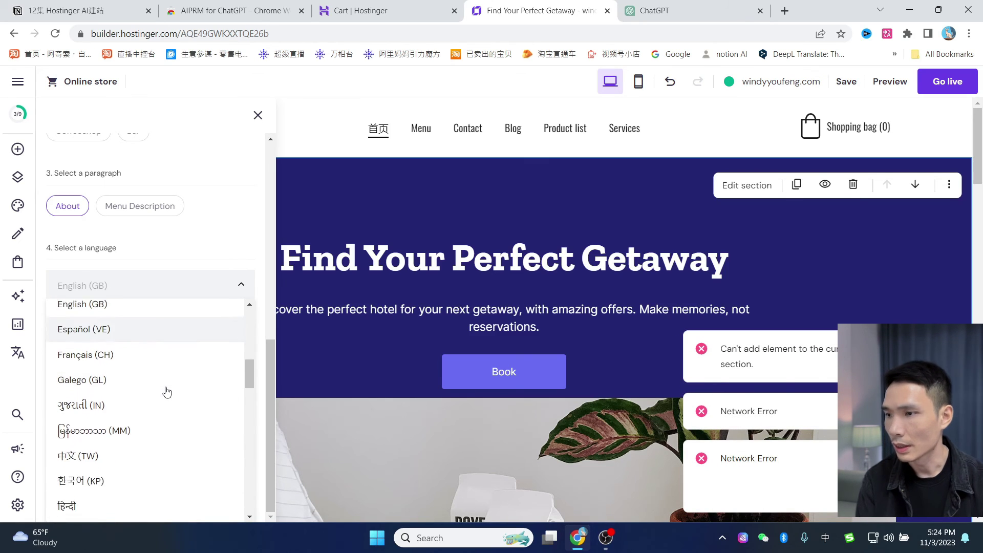
click(94, 464)
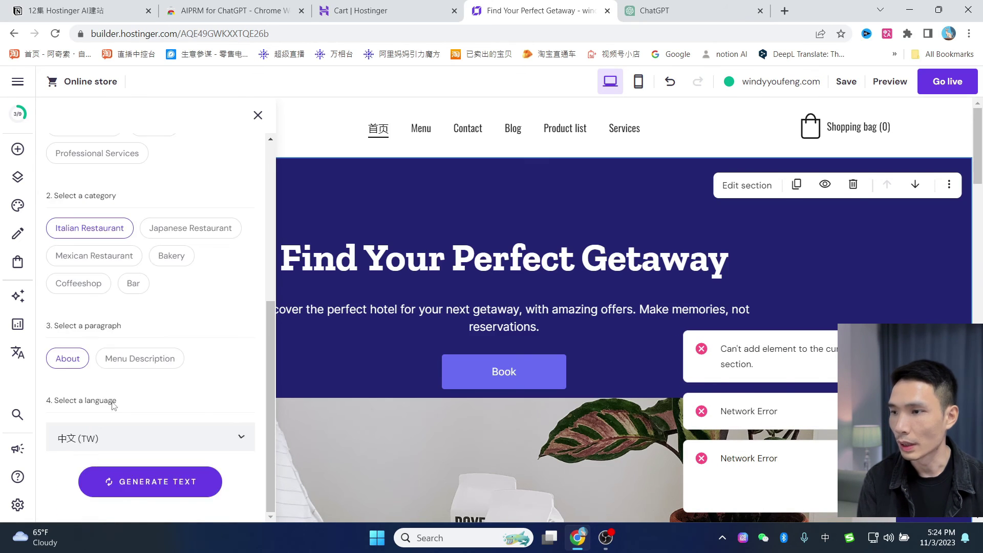
click(149, 488)
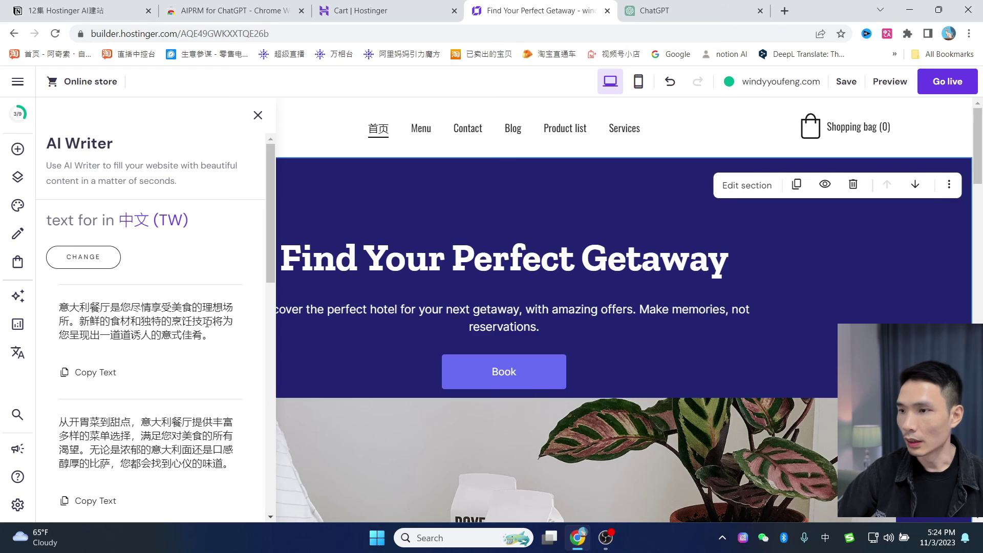
Step: Copy the second generated paragraph, the one beginning "从开胃菜到甜点", from the AI Writer results
scroll(191, 316, down, 3)
scroll(191, 316, down, 1)
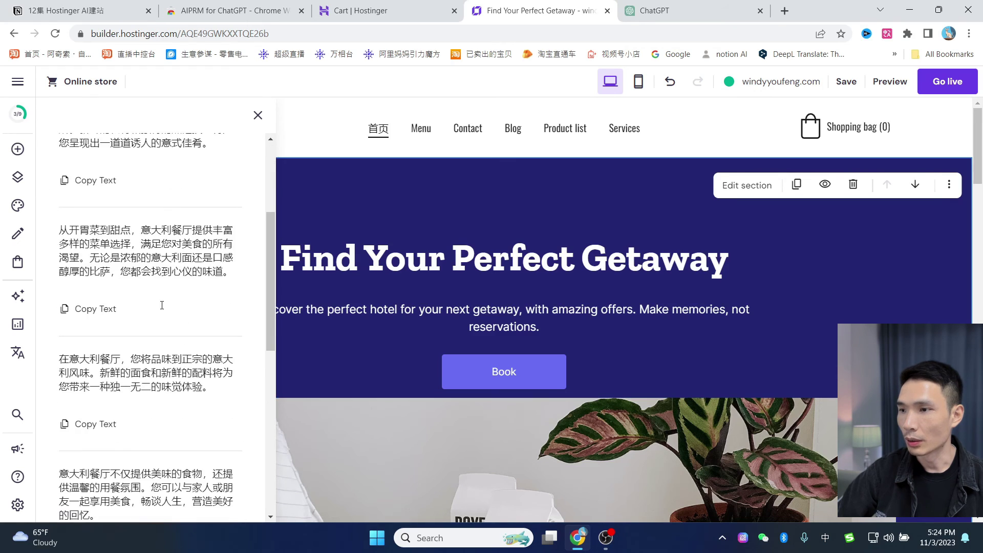
click(116, 309)
Step: Replace the paragraph under the "Find Your Perfect Getaway" heading with the copied Chinese text and dismiss the progress notice
click(560, 318)
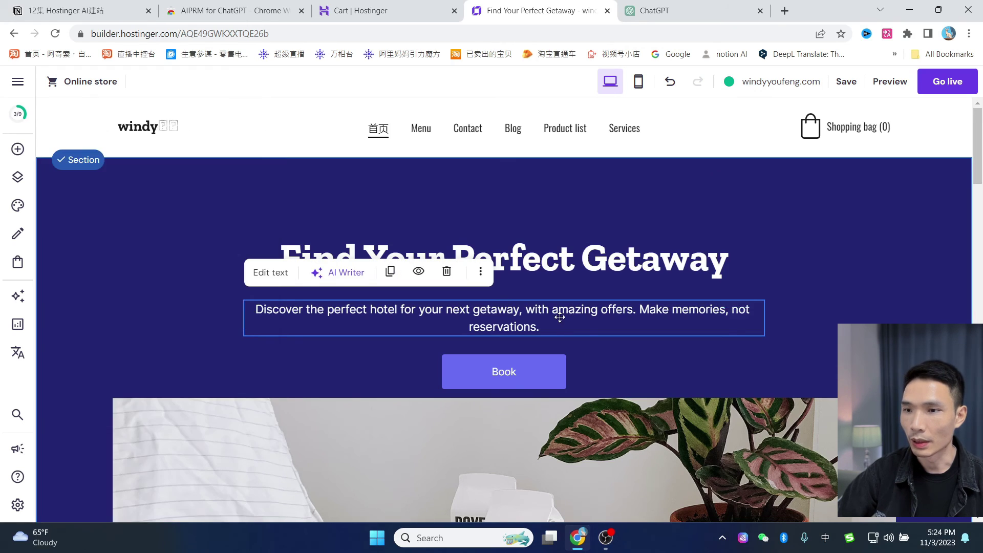
click(551, 323)
key(Escape)
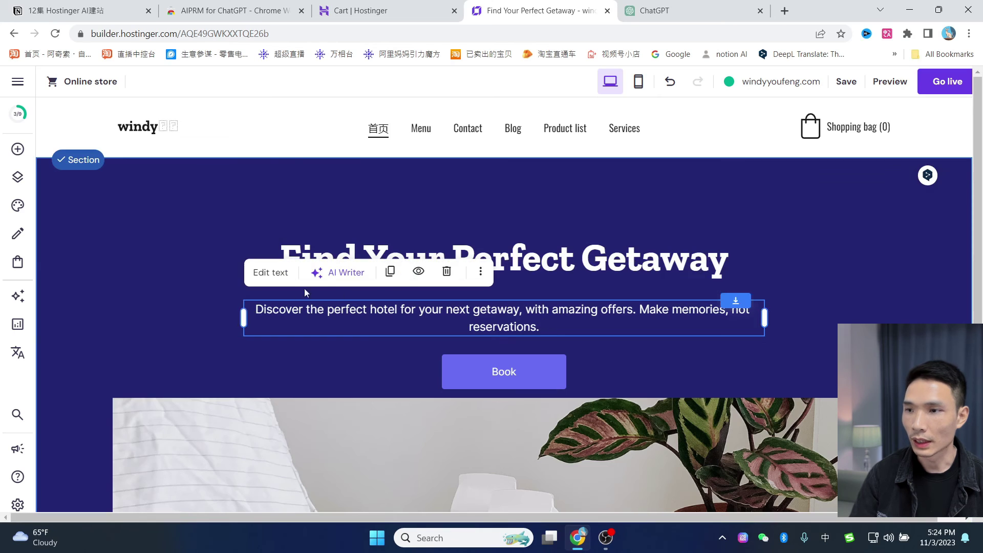
key(Escape)
click(264, 304)
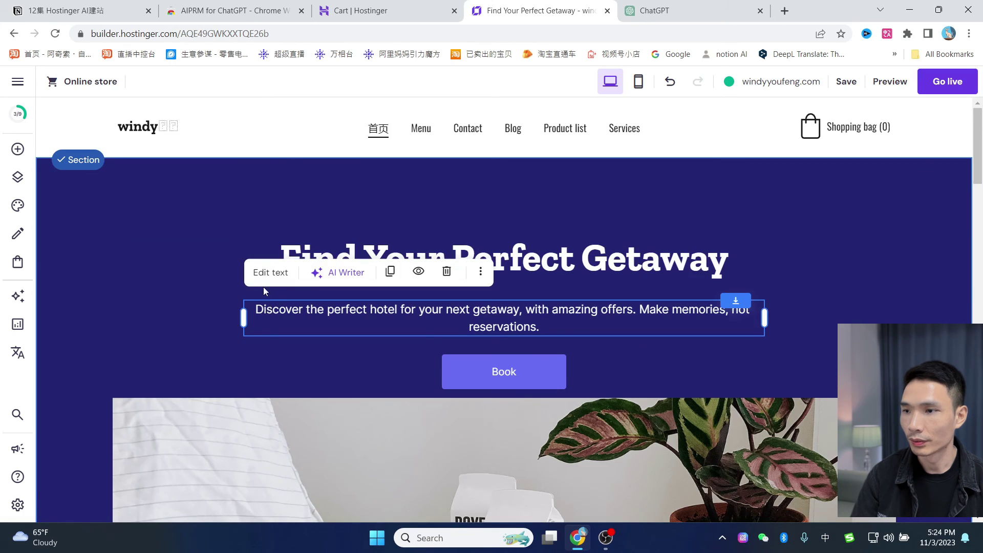
click(272, 285)
drag(259, 308, 629, 325)
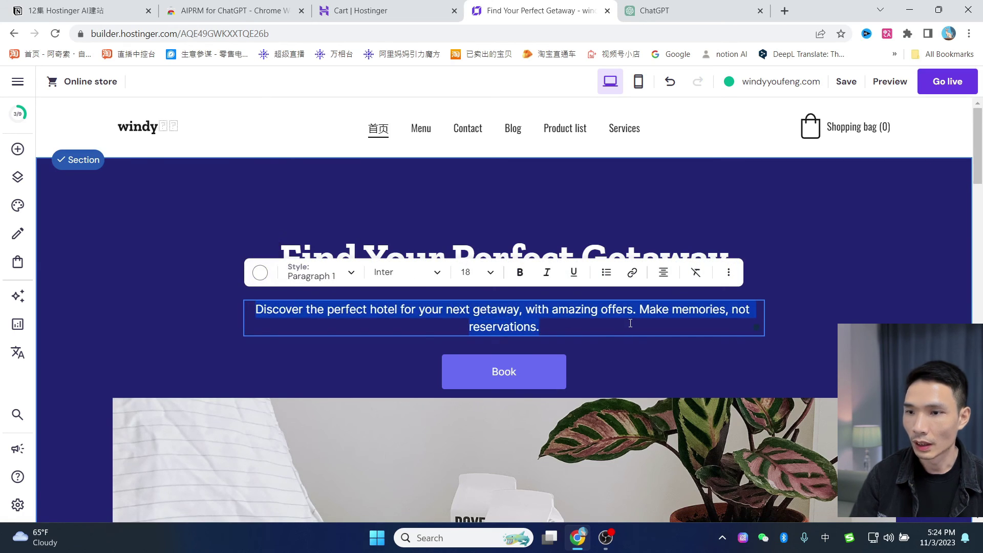
text(从开胃菜到甜点，意大利餐厅提供丰富多样的菜单选择，满足您对美食的所有渴望。无论是浓郁的意大利面还是口感醇厚的比萨，您都会找到心仪的味道。)
click(822, 279)
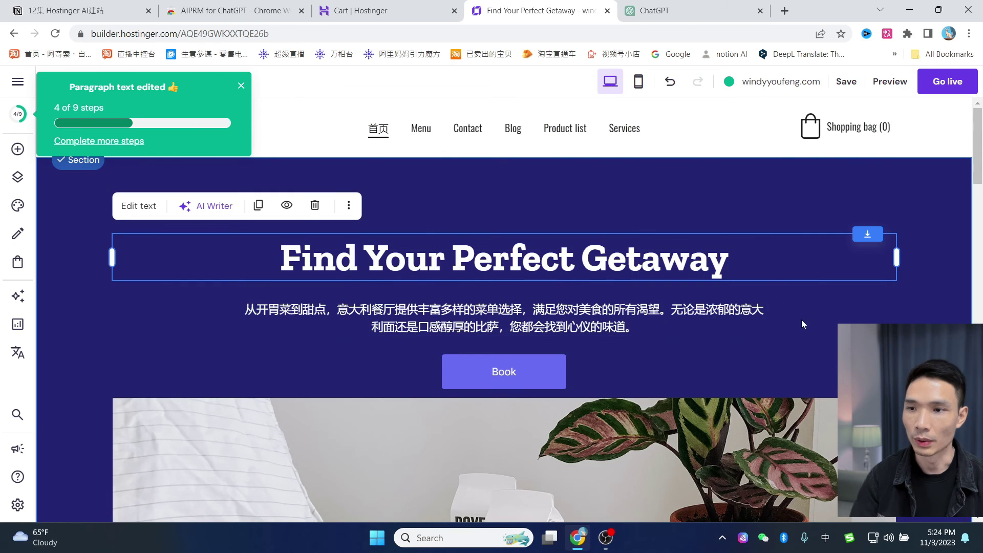
click(205, 328)
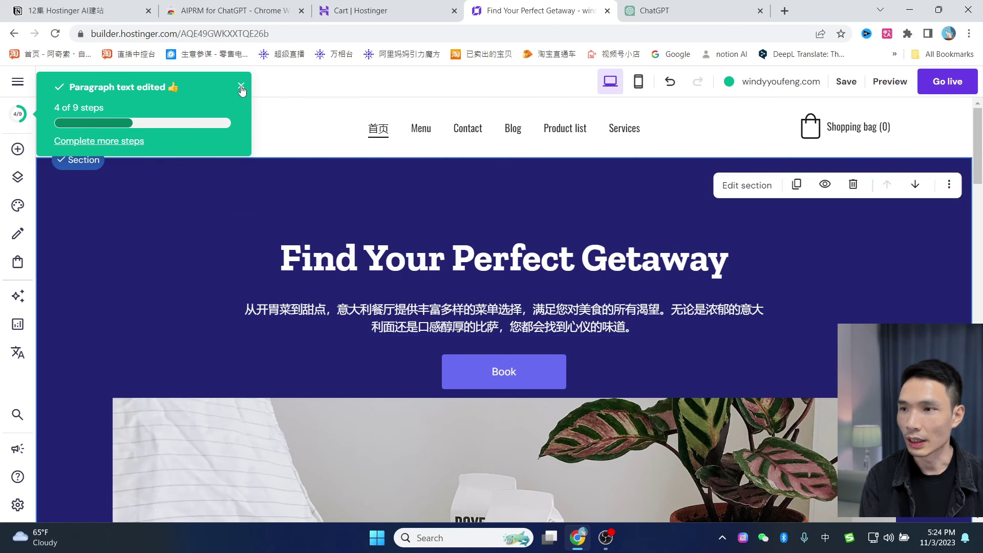
click(241, 88)
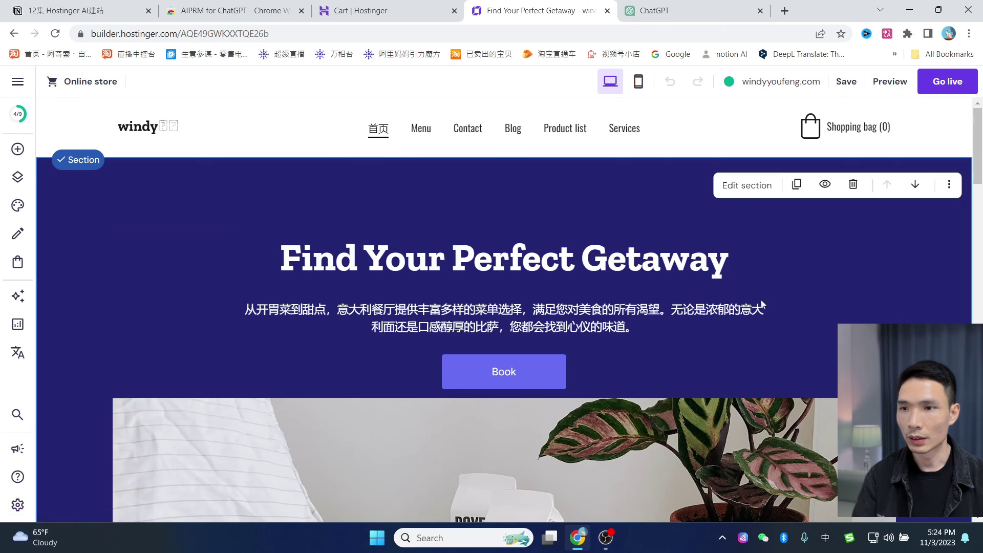
Step: Preview the website and examine the home page in the mobile layout
scroll(762, 303, down, 5)
scroll(746, 309, up, 5)
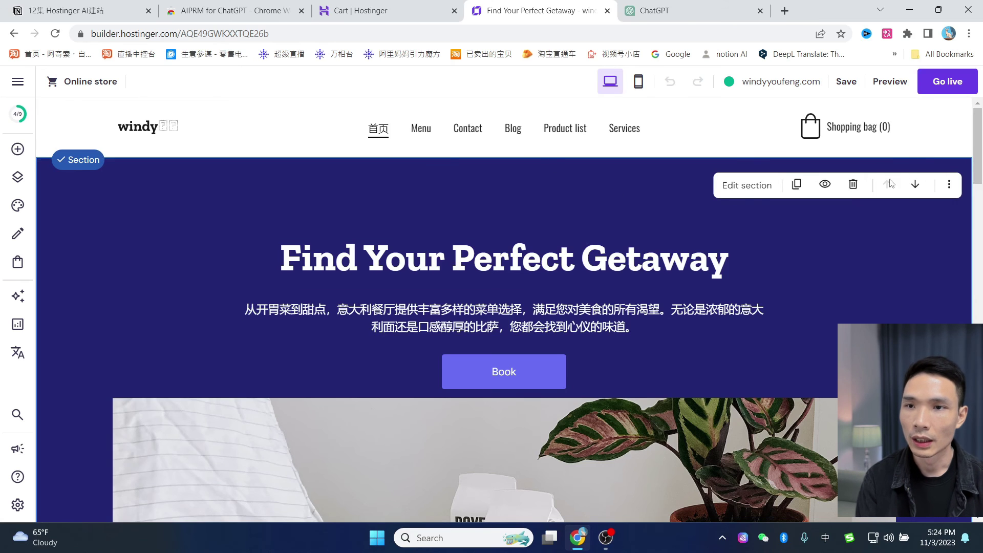
click(890, 81)
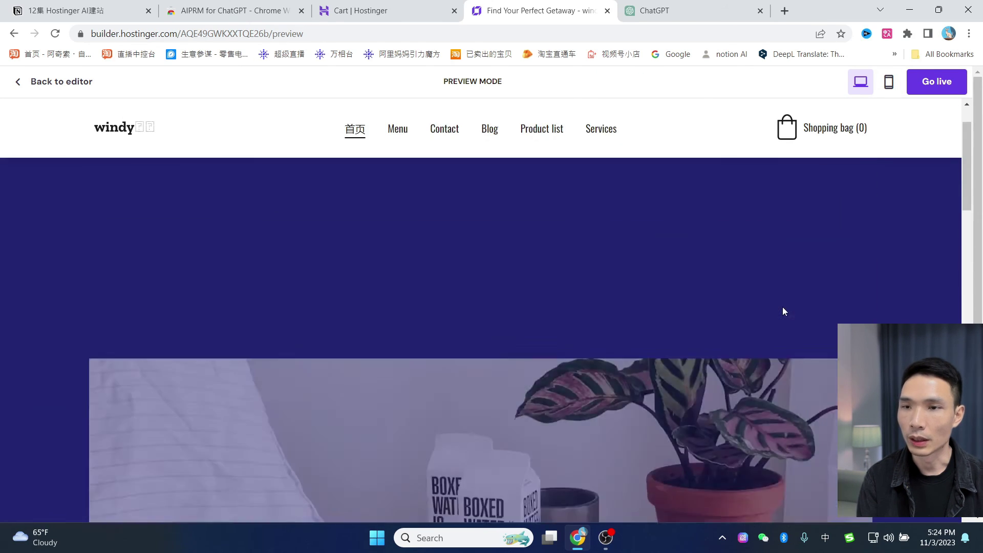
click(889, 81)
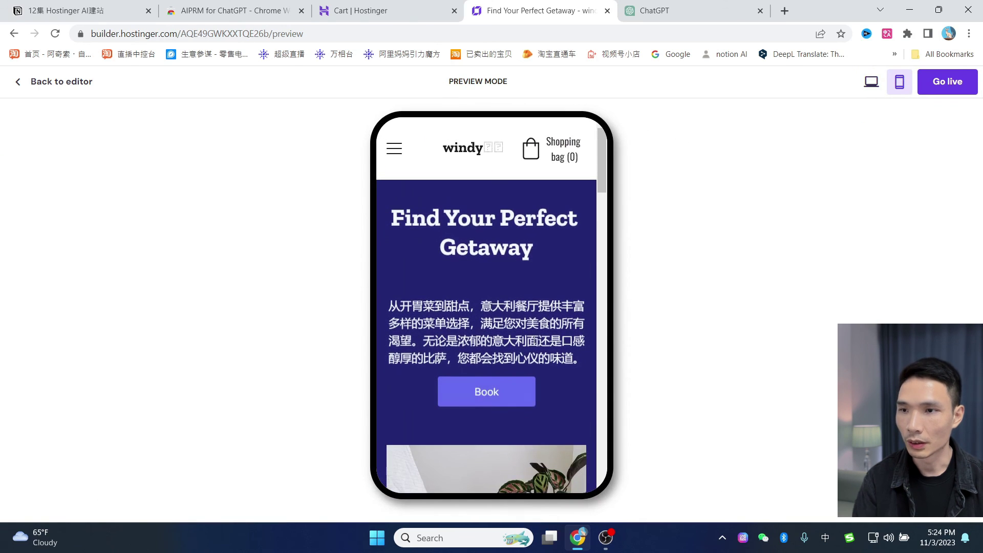
scroll(486, 323, down, 10)
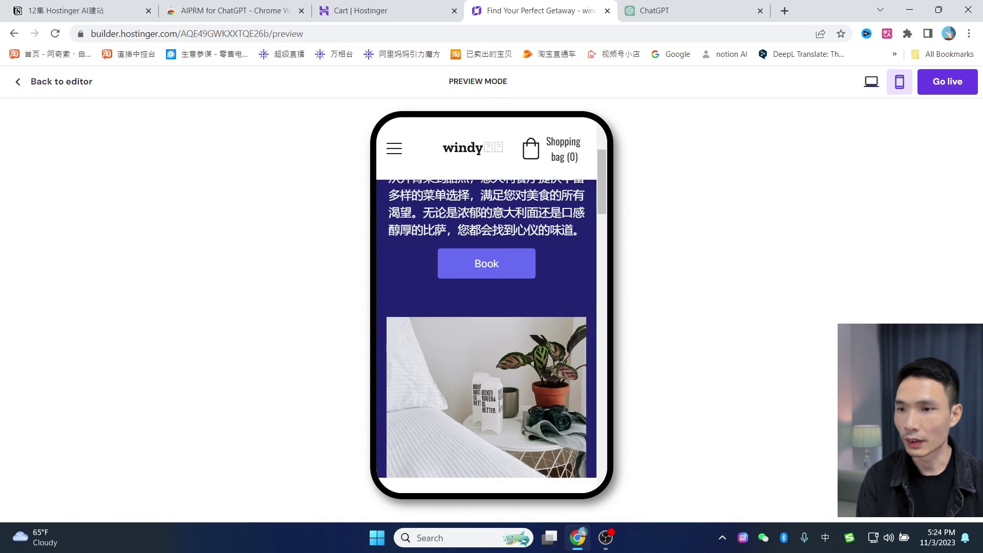
scroll(548, 329, up, 5)
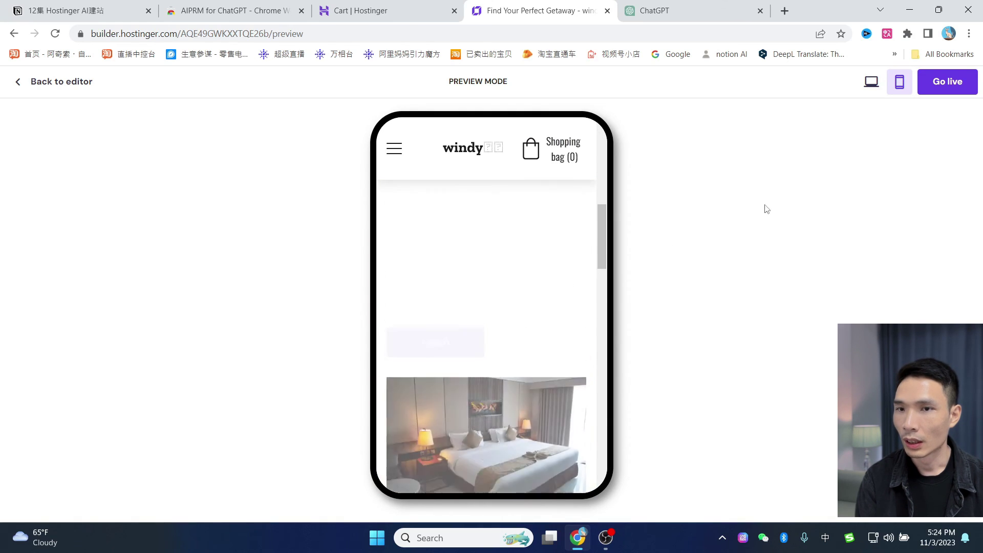
Step: Publish the website without editing the mobile version, and open the live site
click(948, 90)
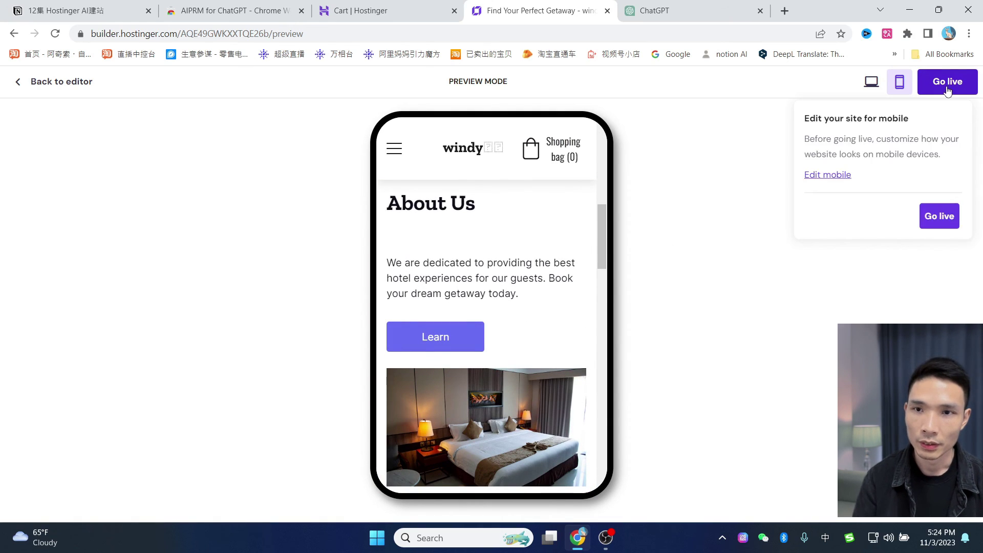
click(950, 218)
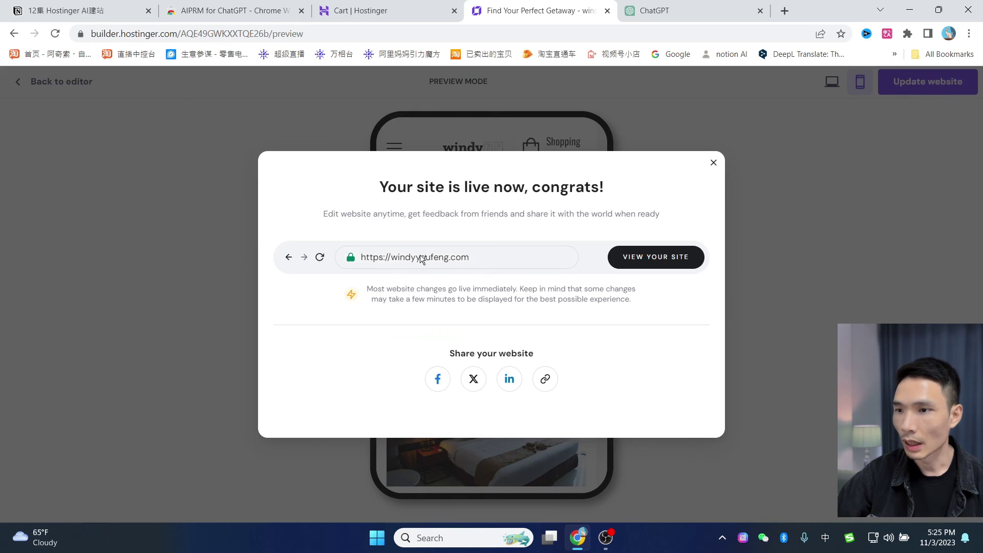
click(645, 263)
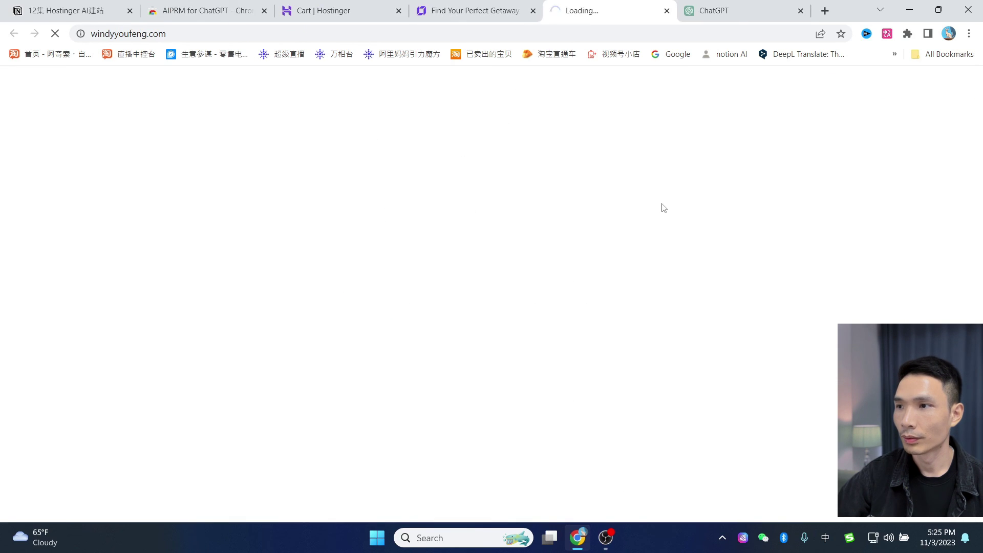
Step: Check the web address of the published site and look through its home page sections
click(176, 34)
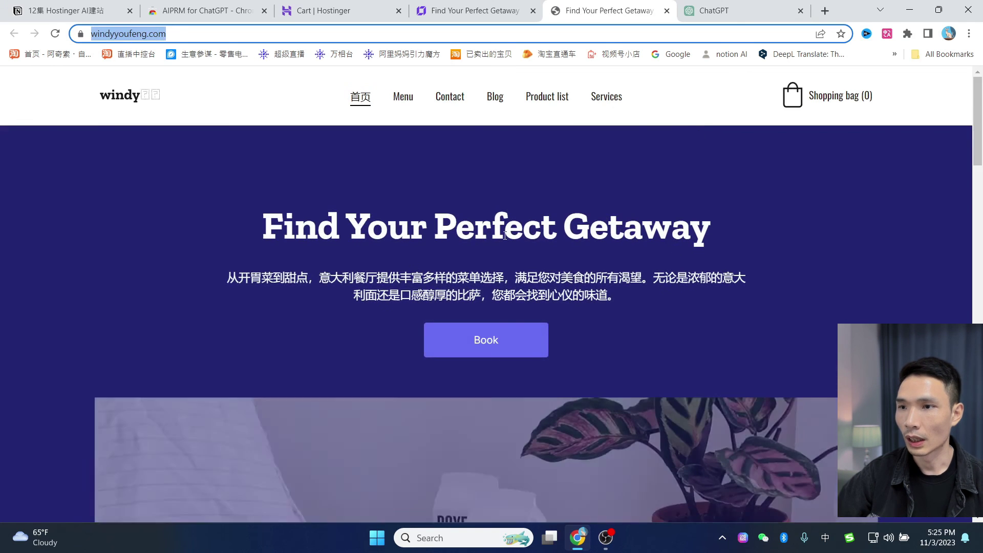
scroll(801, 195, down, 12)
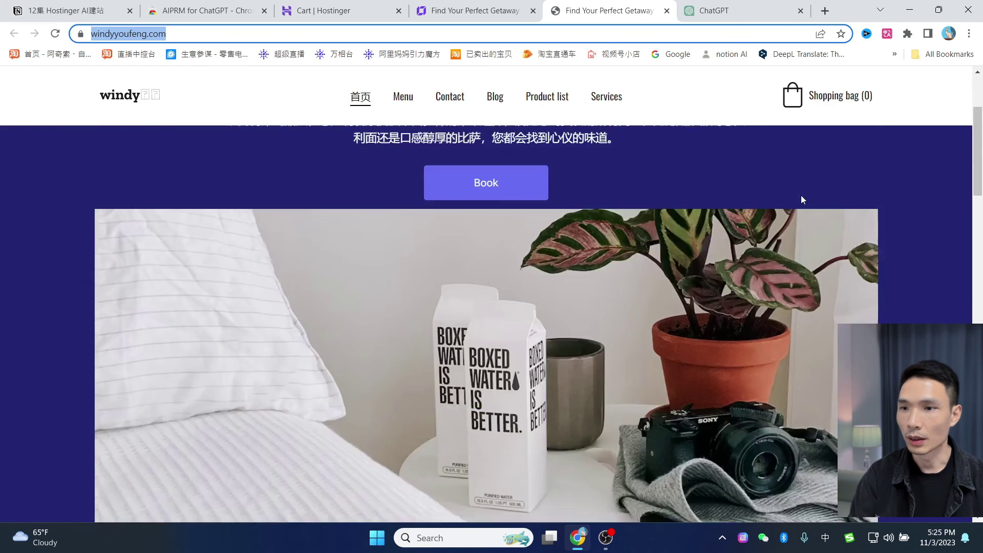
scroll(775, 259, up, 2)
scroll(783, 262, down, 10)
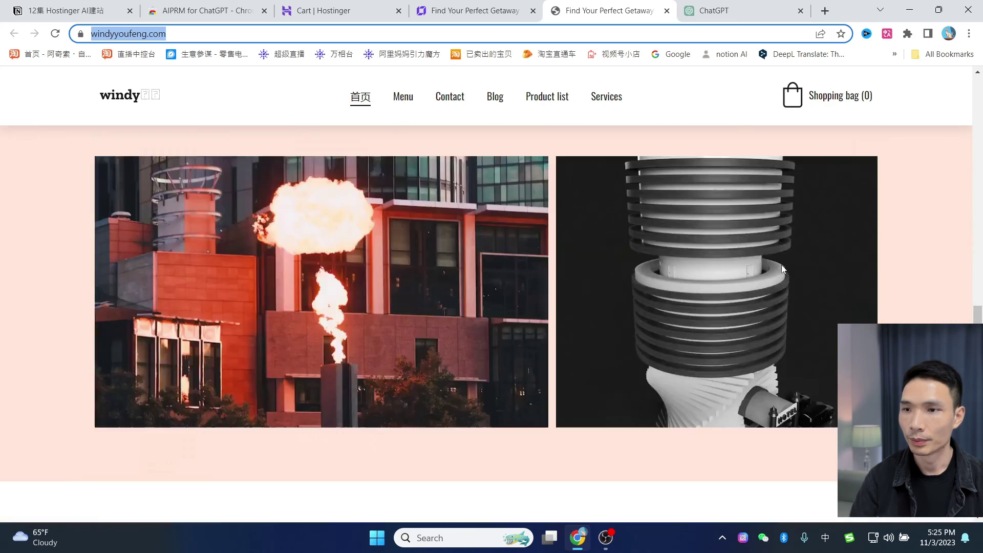
scroll(782, 266, up, 8)
scroll(789, 266, up, 8)
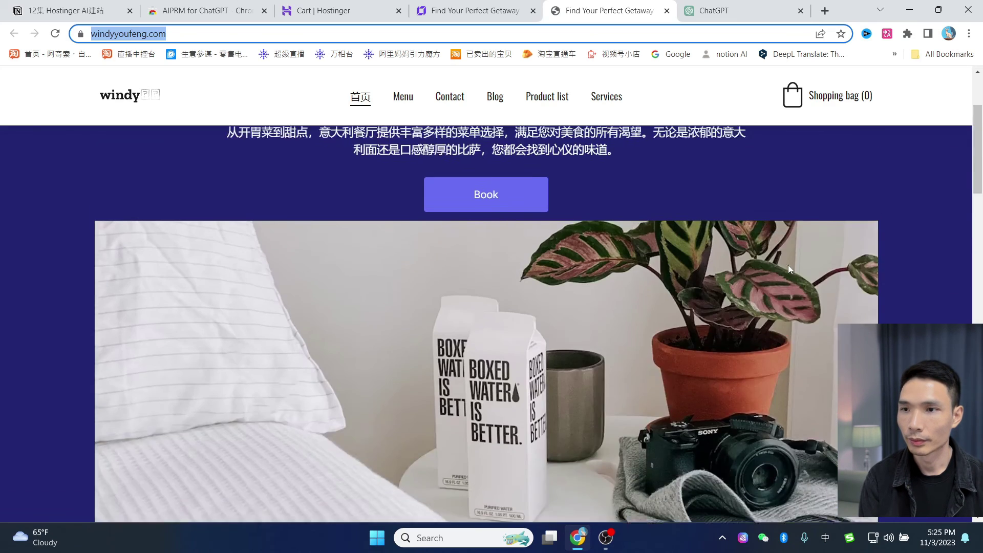